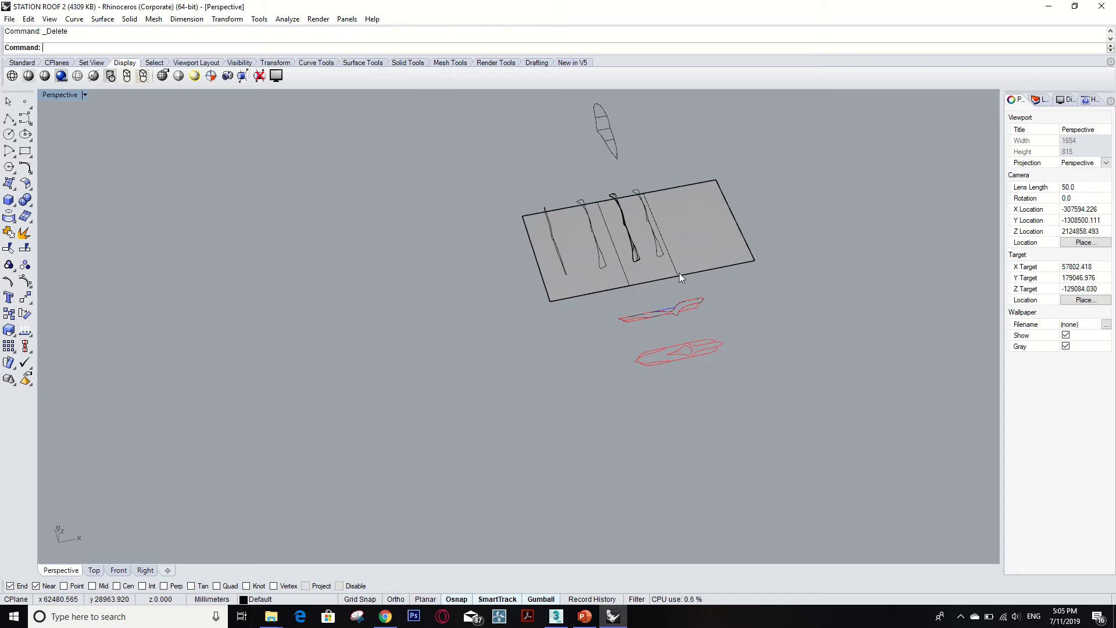
# Examine the roof surface and the red profile curves below it in the perspective view.
pyautogui.scroll(2, 747, 242)
pyautogui.keyDown('shift'); pyautogui.moveTo(747, 242); pyautogui.dragTo(654, 293, button='right'); pyautogui.keyUp('shift')
pyautogui.scroll(2, 468, 351)
pyautogui.scroll(2, 452, 208)
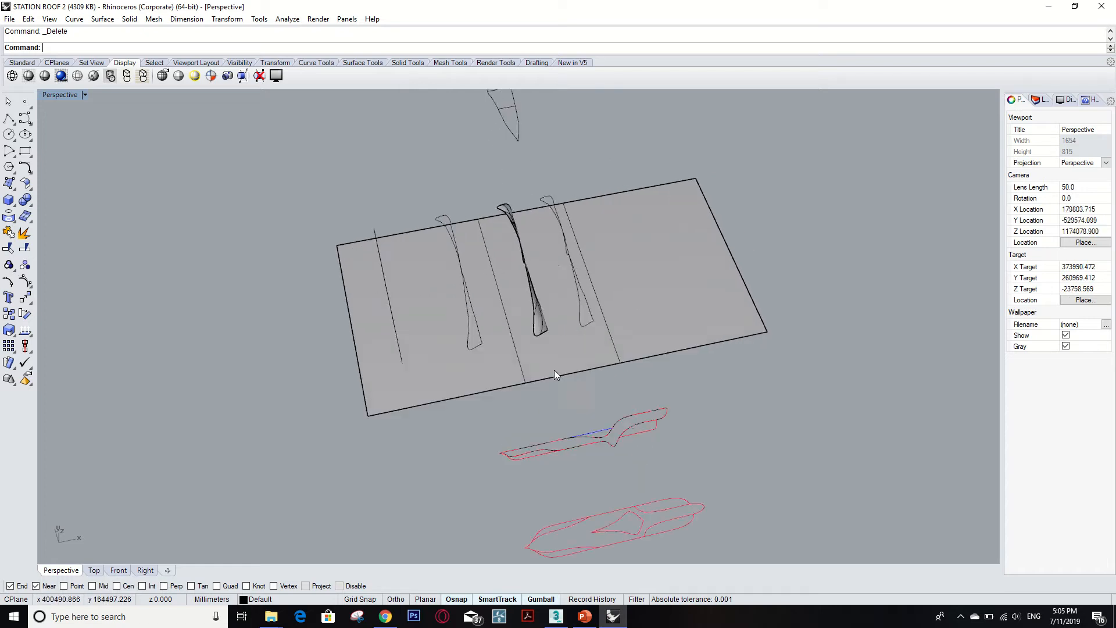
pyautogui.scroll(-2, 552, 327)
pyautogui.scroll(2, 554, 436)
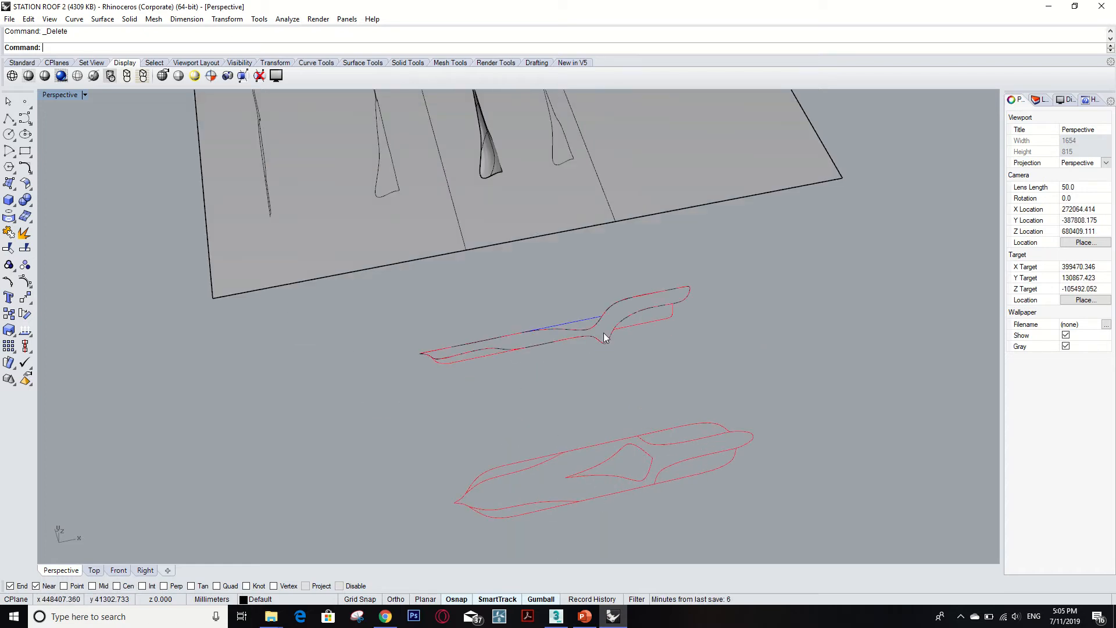
pyautogui.scroll(4, 584, 336)
pyautogui.scroll(-5, 682, 306)
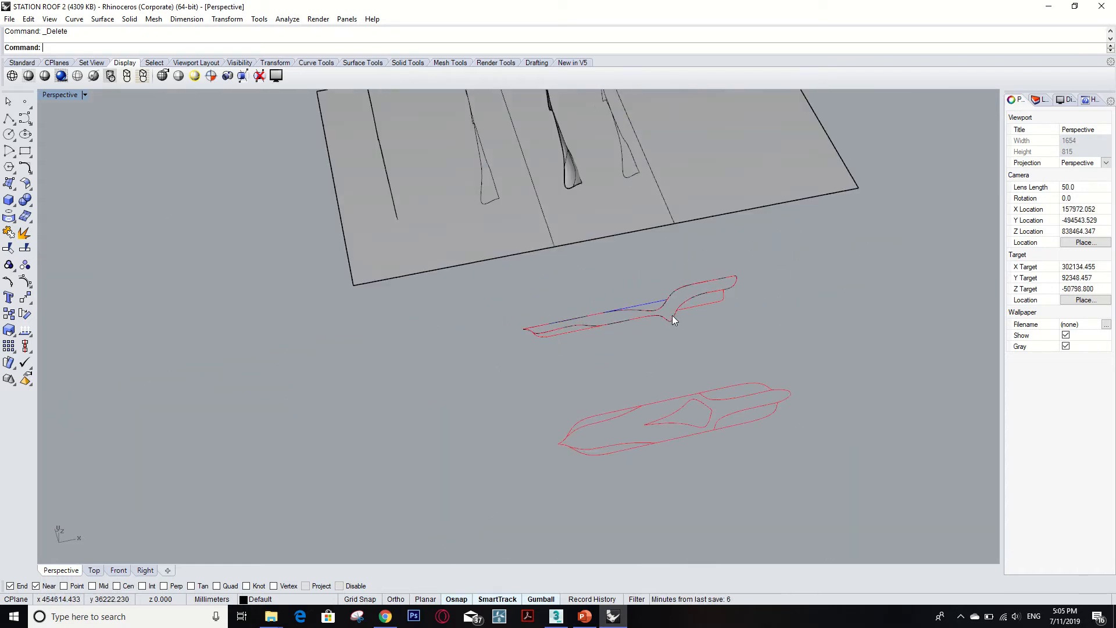
pyautogui.scroll(2, 649, 324)
pyautogui.scroll(2, 649, 321)
pyautogui.scroll(-4, 649, 322)
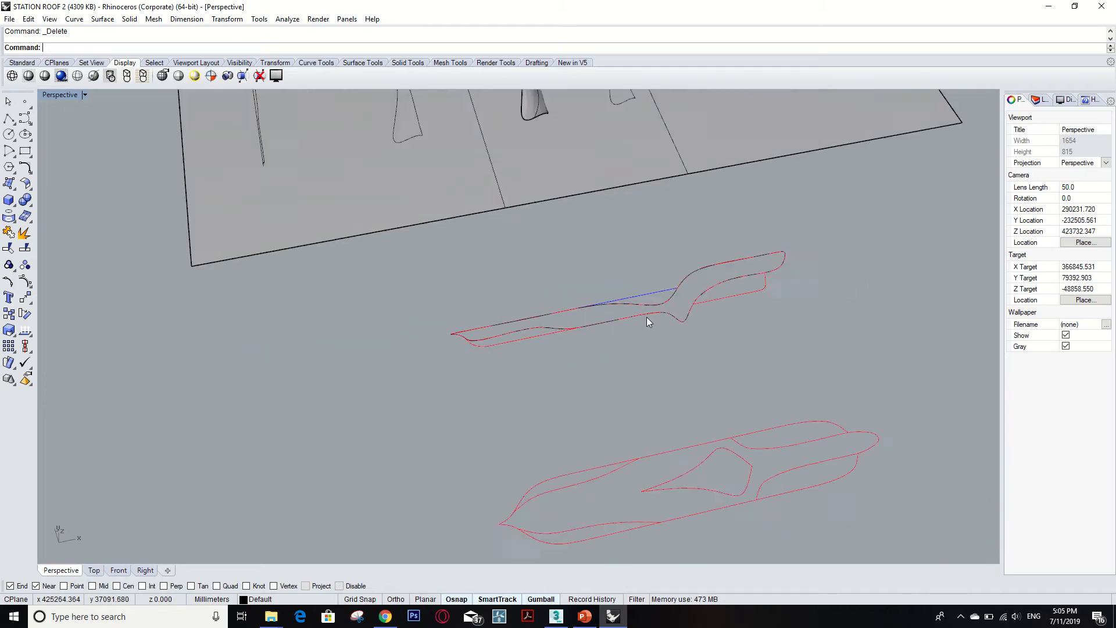
pyautogui.click(9, 18)
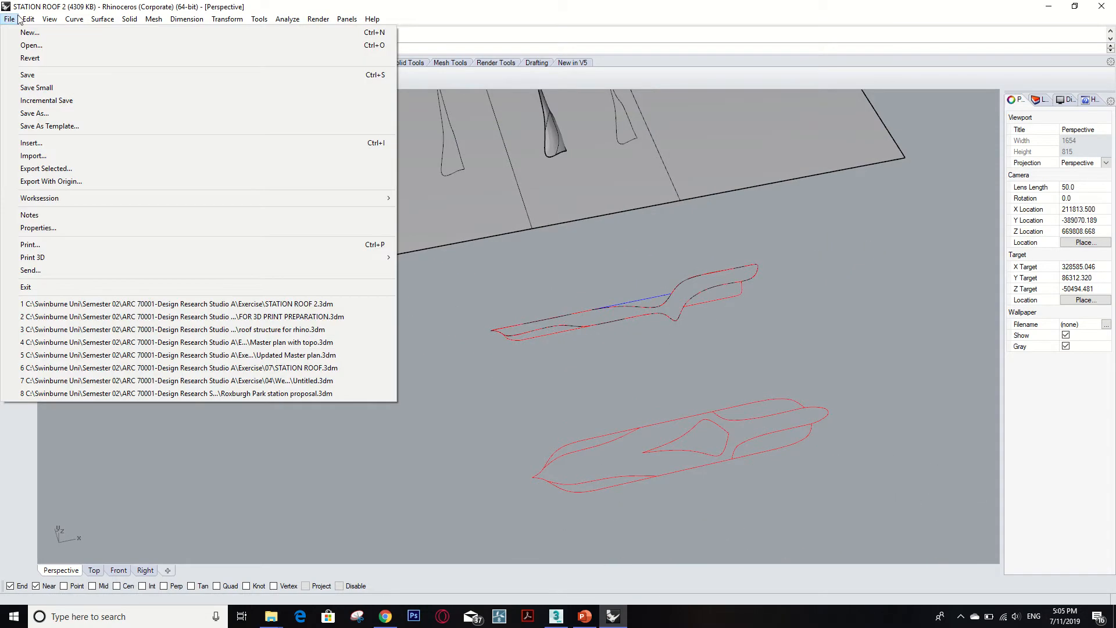
pyautogui.moveTo(28, 20)
pyautogui.click(41, 147)
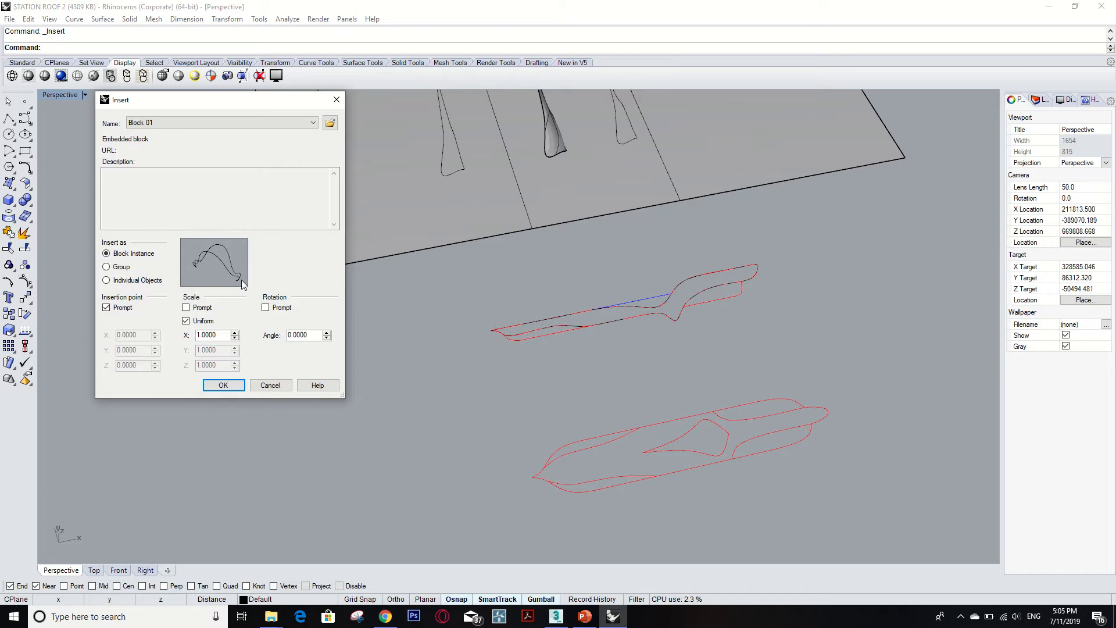
pyautogui.click(197, 120)
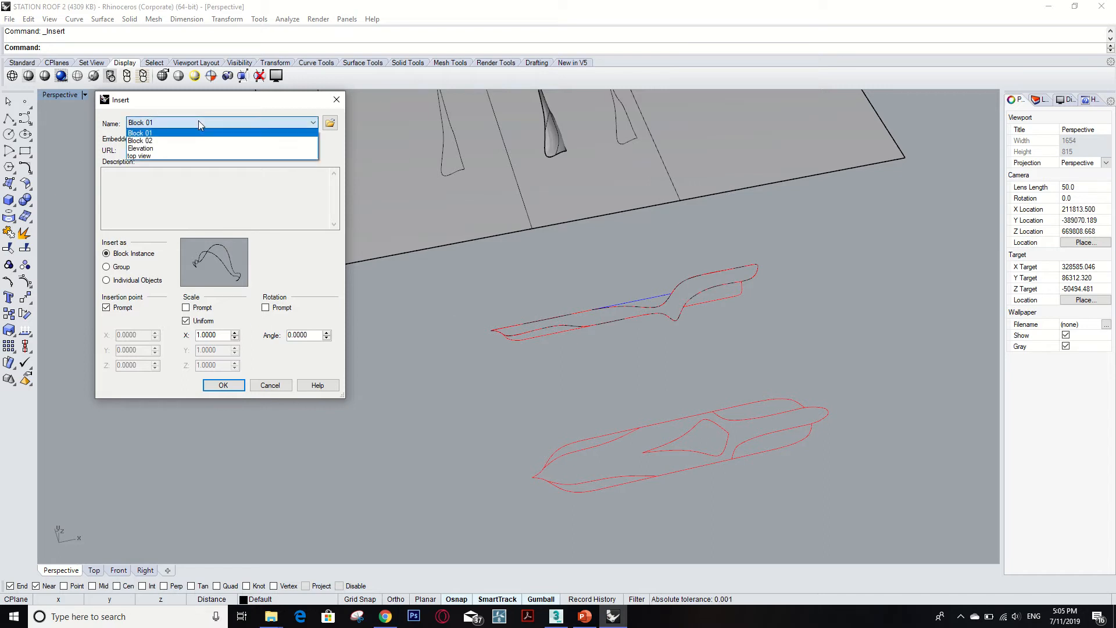
pyautogui.click(198, 120)
pyautogui.click(330, 125)
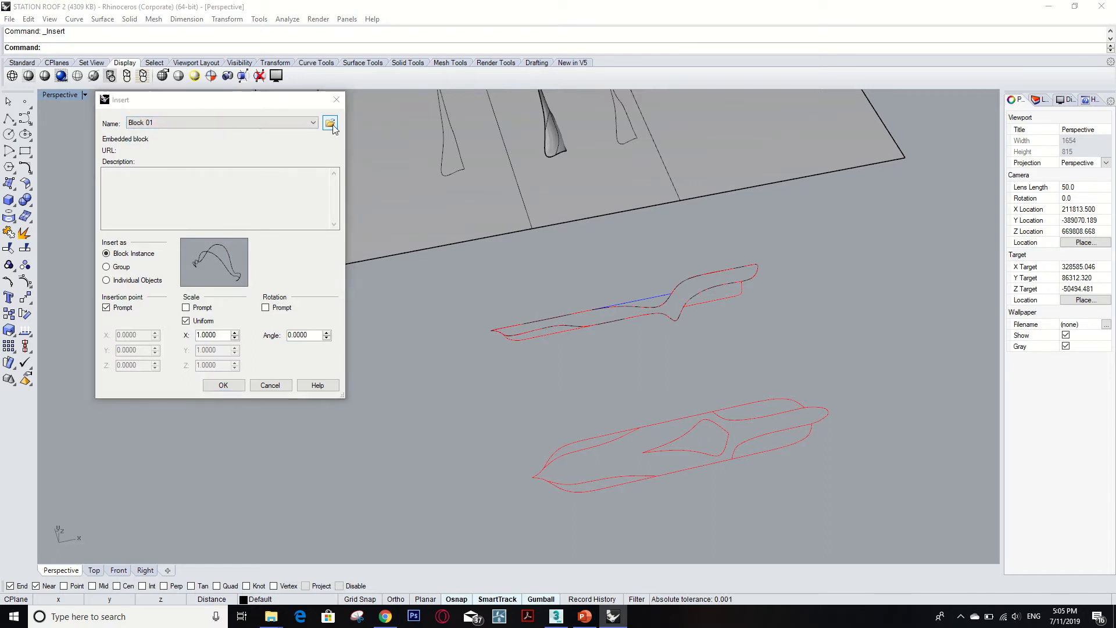
pyautogui.scroll(-5, 244, 291)
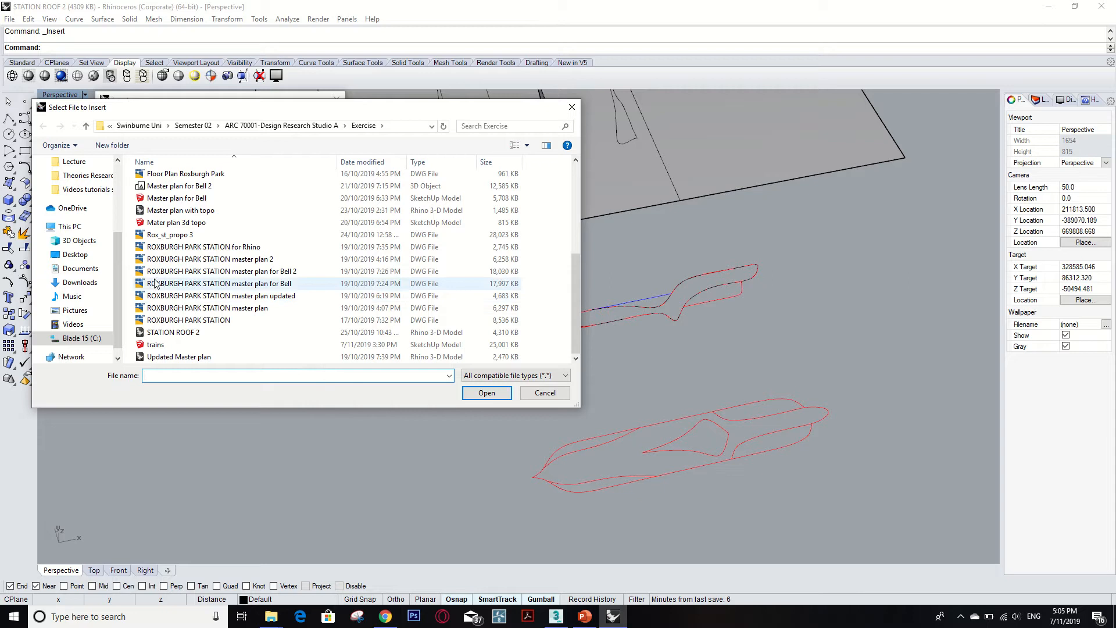
pyautogui.click(545, 393)
pyautogui.click(339, 98)
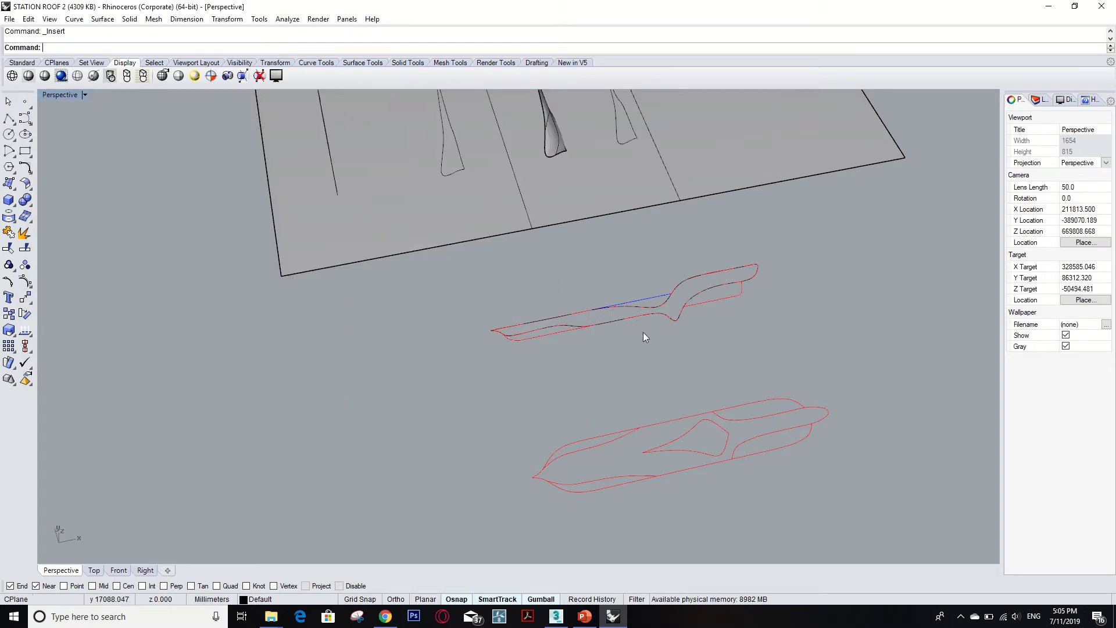
# Start an interpolated curve at the pointed tip of the upper profile and place its first point along the top edge.
pyautogui.scroll(5, 642, 304)
pyautogui.scroll(-4, 552, 347)
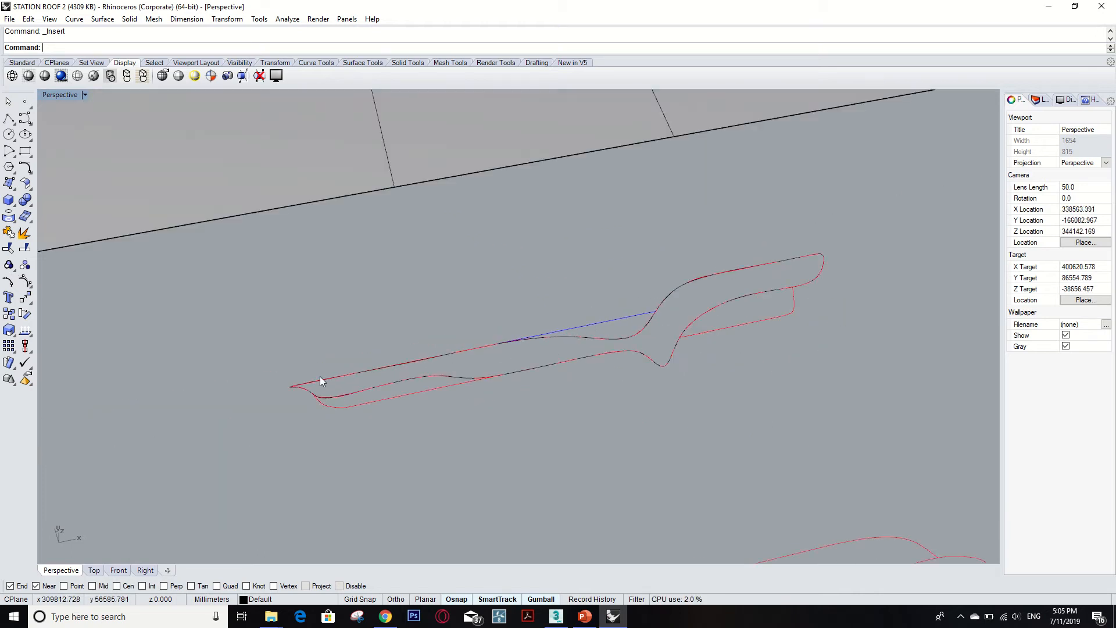
pyautogui.scroll(-1, 637, 335)
pyautogui.scroll(-3, 791, 294)
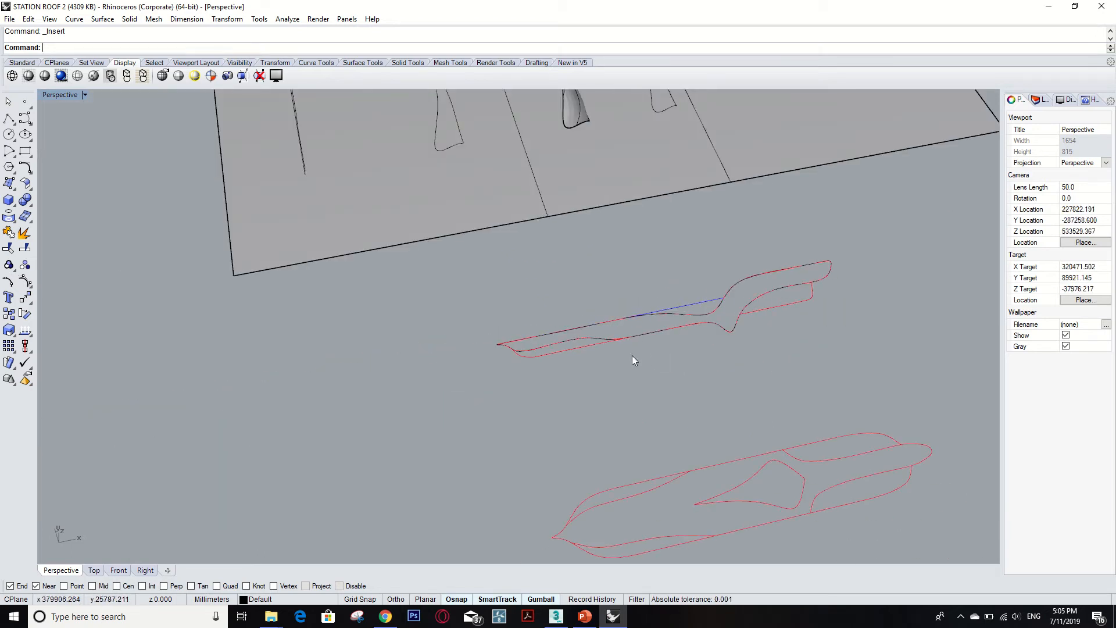
pyautogui.scroll(3, 727, 314)
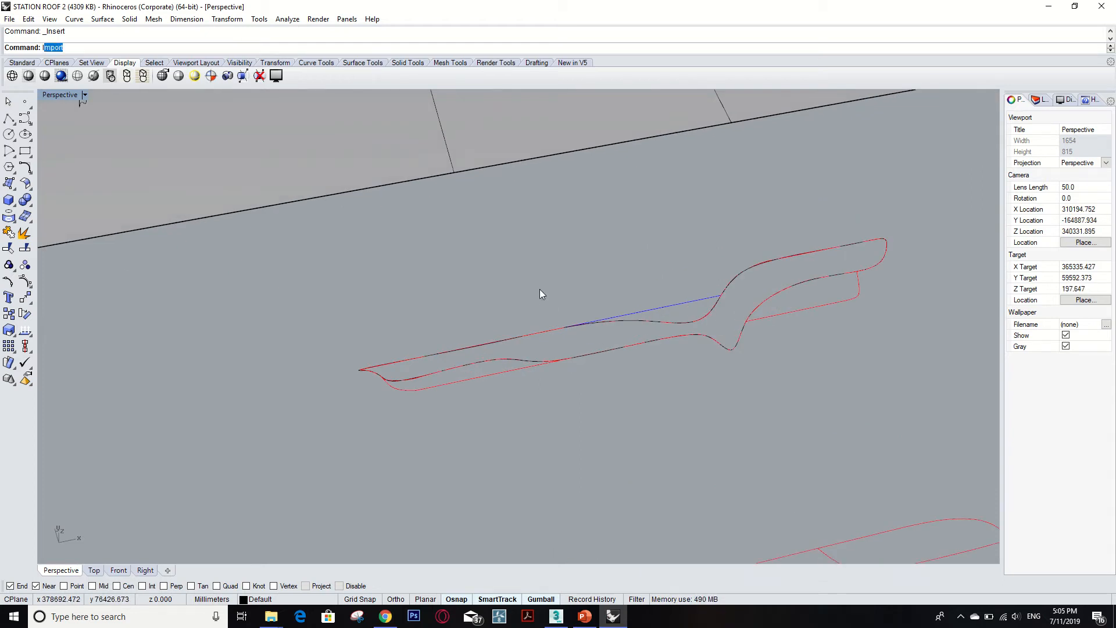
pyautogui.write('n')
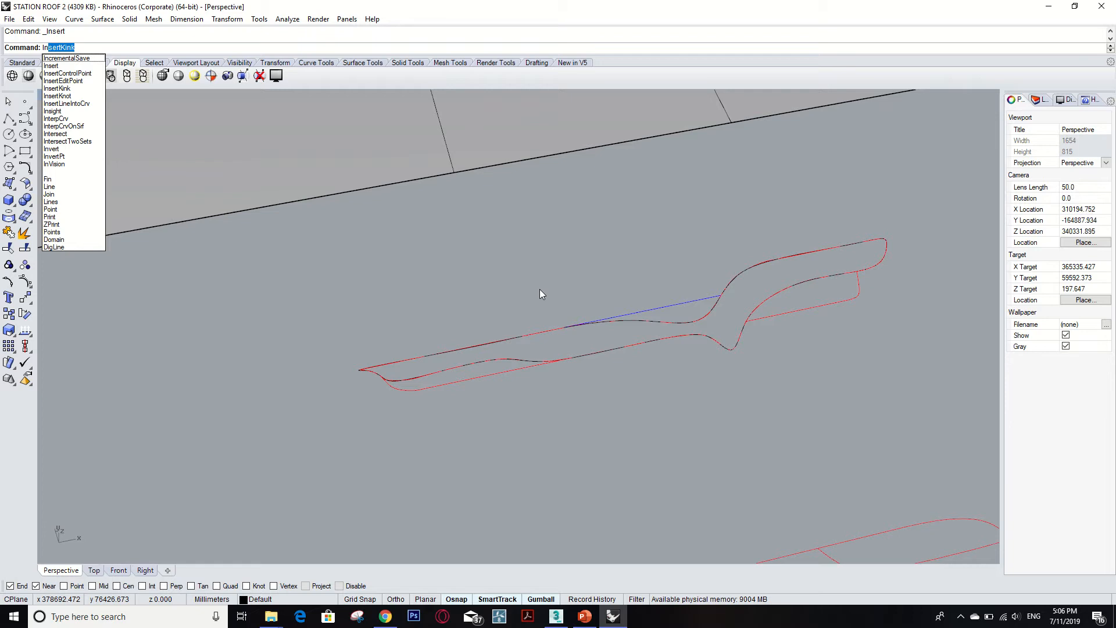
pyautogui.write('terpCrv')
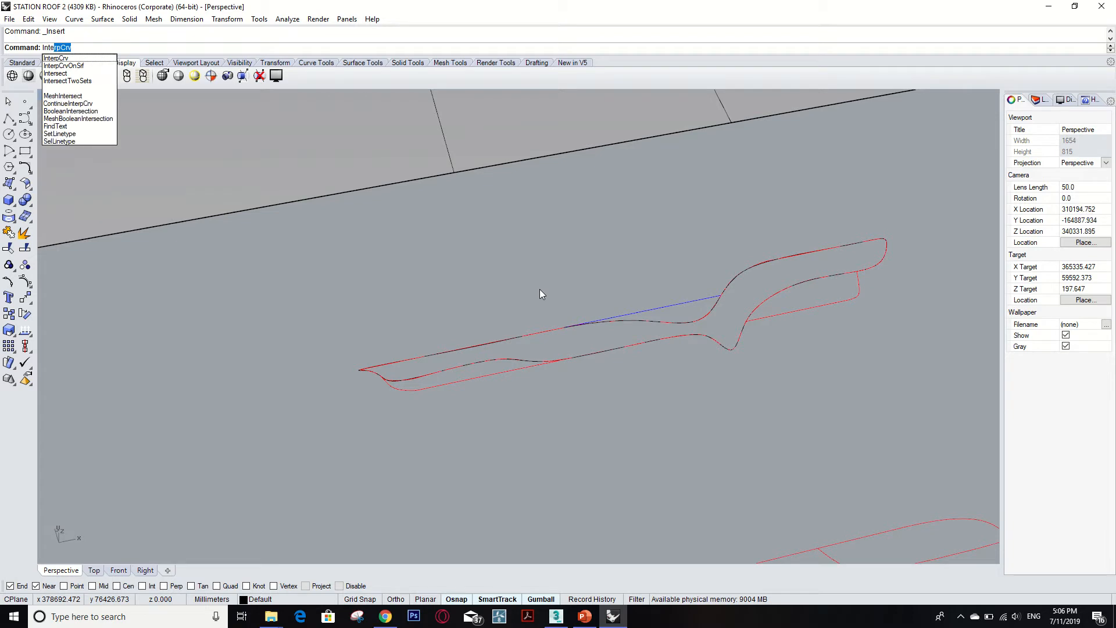
pyautogui.click(58, 59)
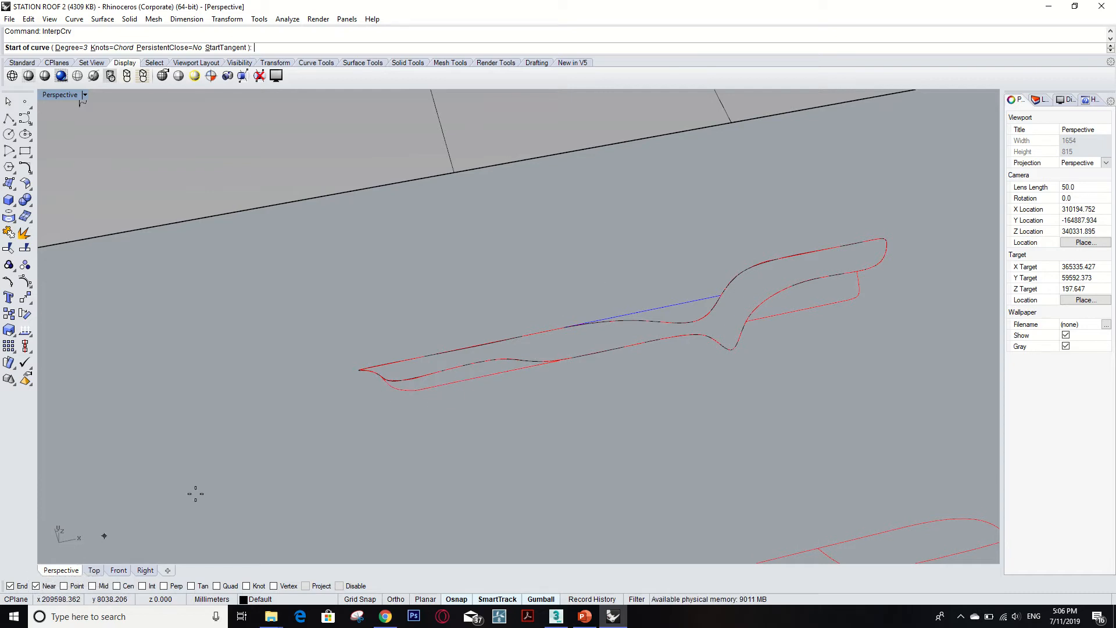
pyautogui.scroll(5, 358, 372)
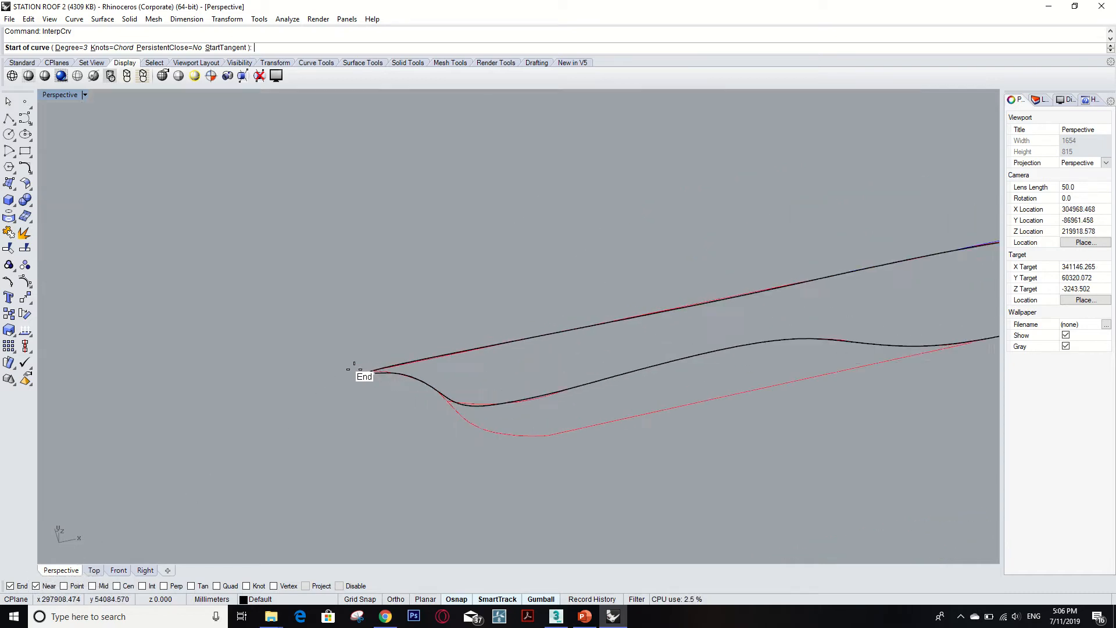
pyautogui.scroll(4, 372, 371)
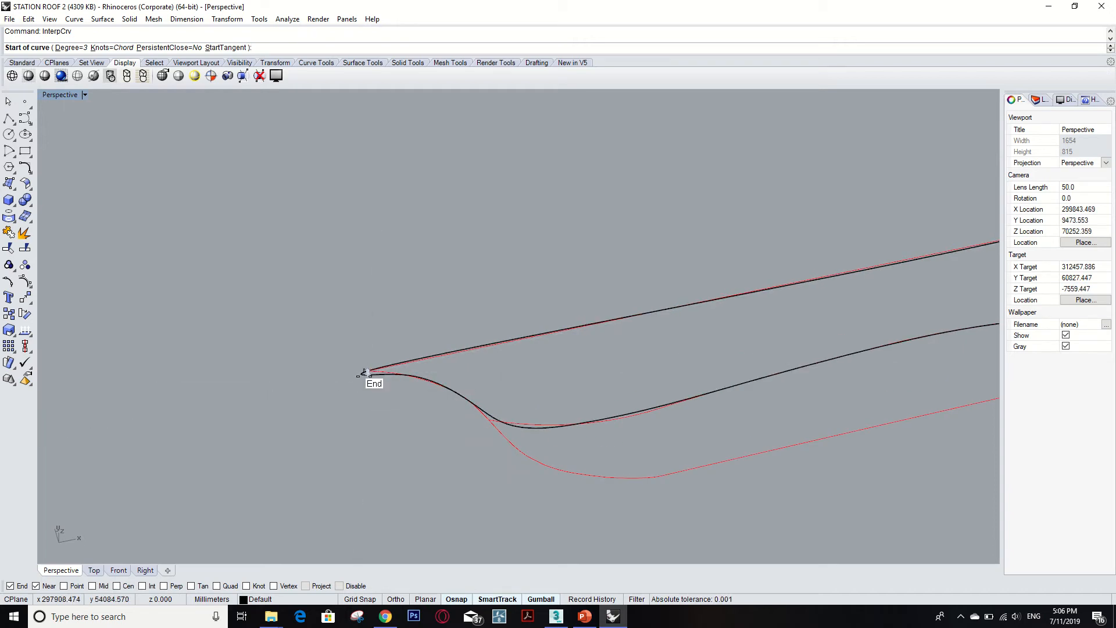
pyautogui.moveTo(366, 372); pyautogui.dragTo(346, 390, button='right')
pyautogui.click(346, 390)
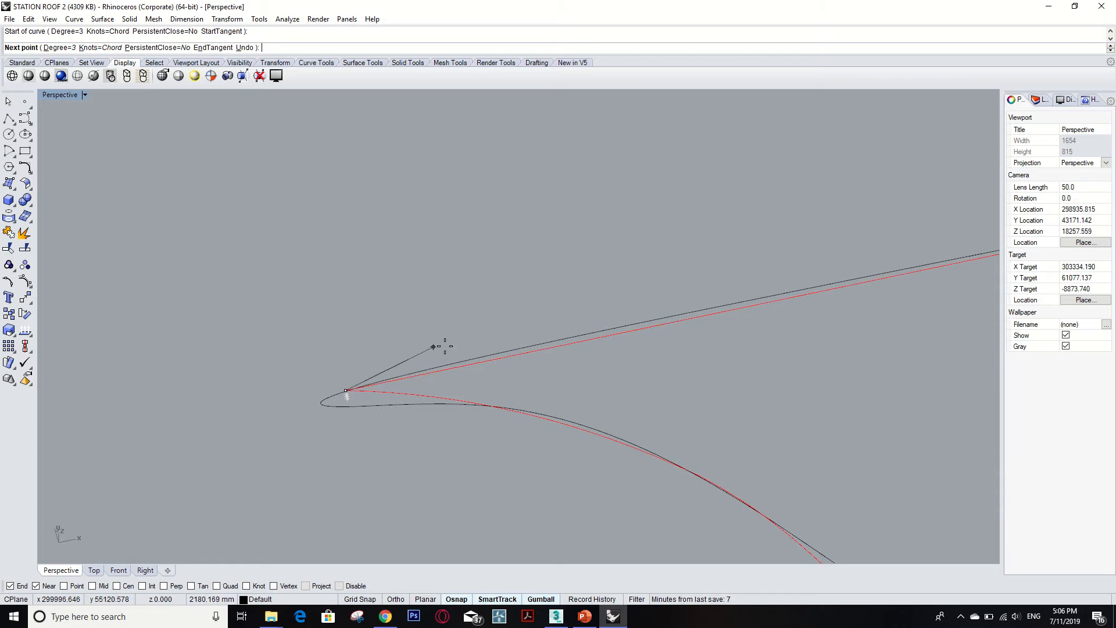
pyautogui.click(511, 355)
pyautogui.moveTo(511, 356); pyautogui.dragTo(501, 369, button='right')
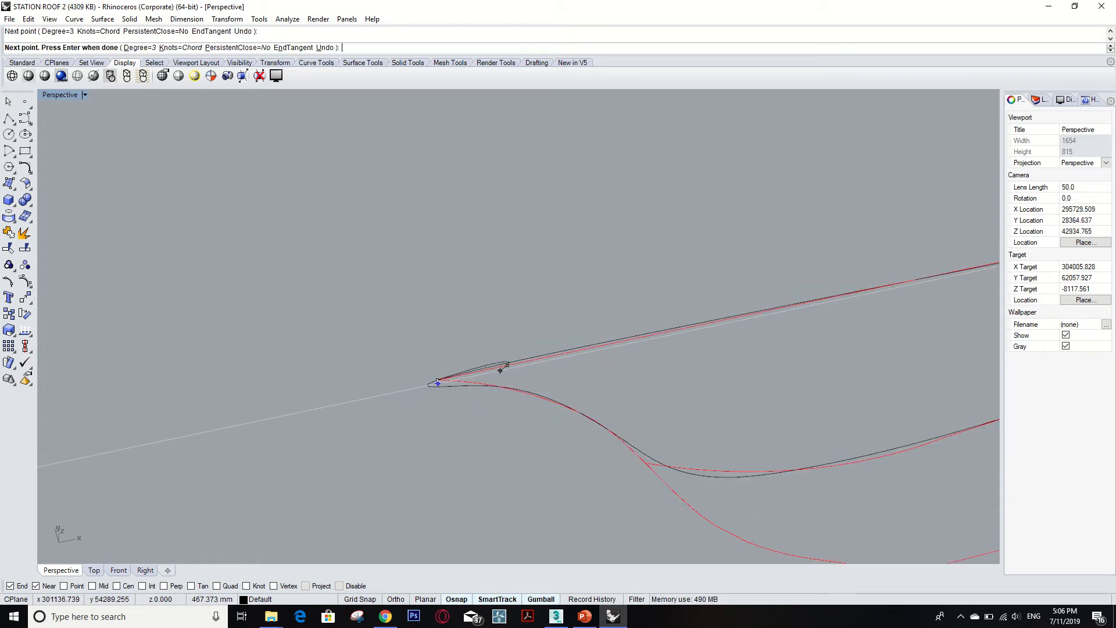
# Continue the interpolated curve with points following the profile edge toward the bend.
pyautogui.click(628, 344)
pyautogui.scroll(-5, 349, 391)
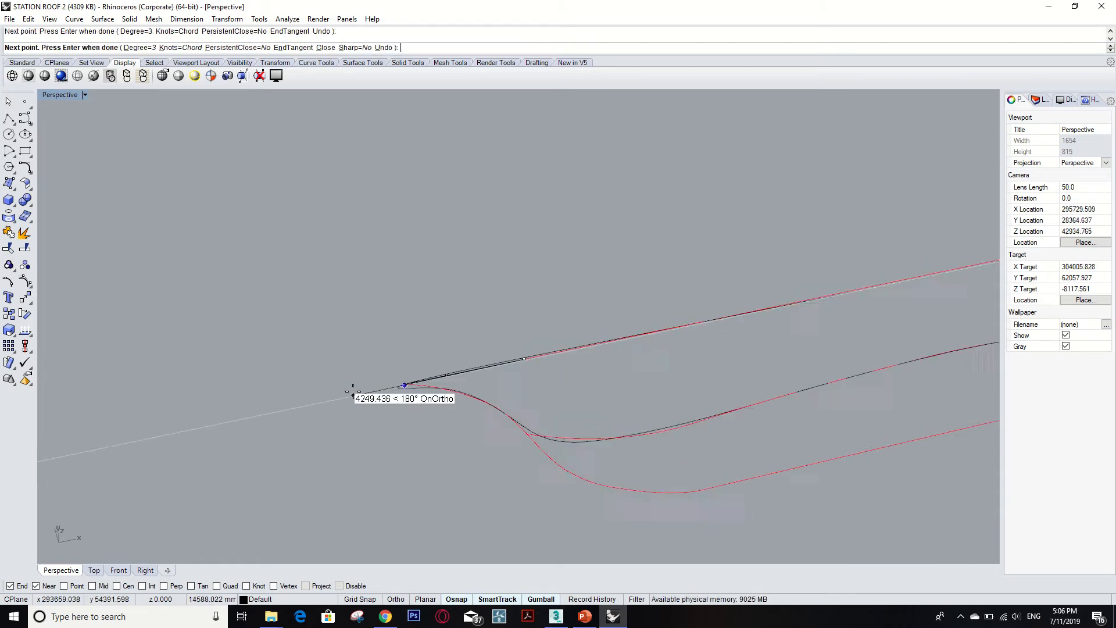
pyautogui.click(646, 334)
pyautogui.scroll(-9, 344, 400)
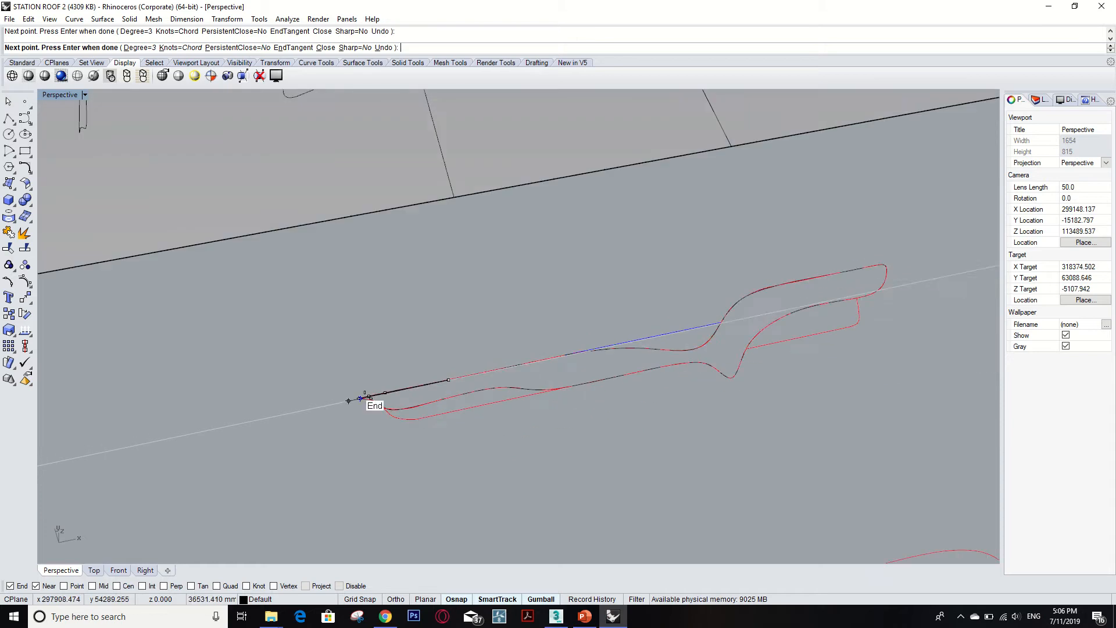
pyautogui.scroll(5, 553, 357)
pyautogui.click(574, 352)
pyautogui.scroll(6, 647, 336)
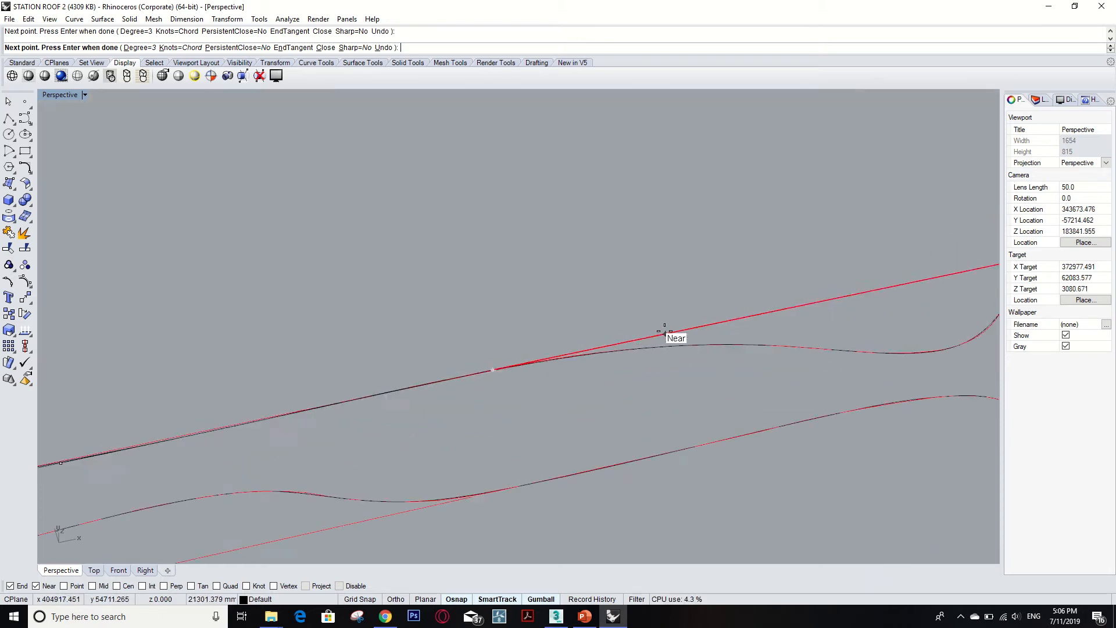
pyautogui.scroll(4, 692, 346)
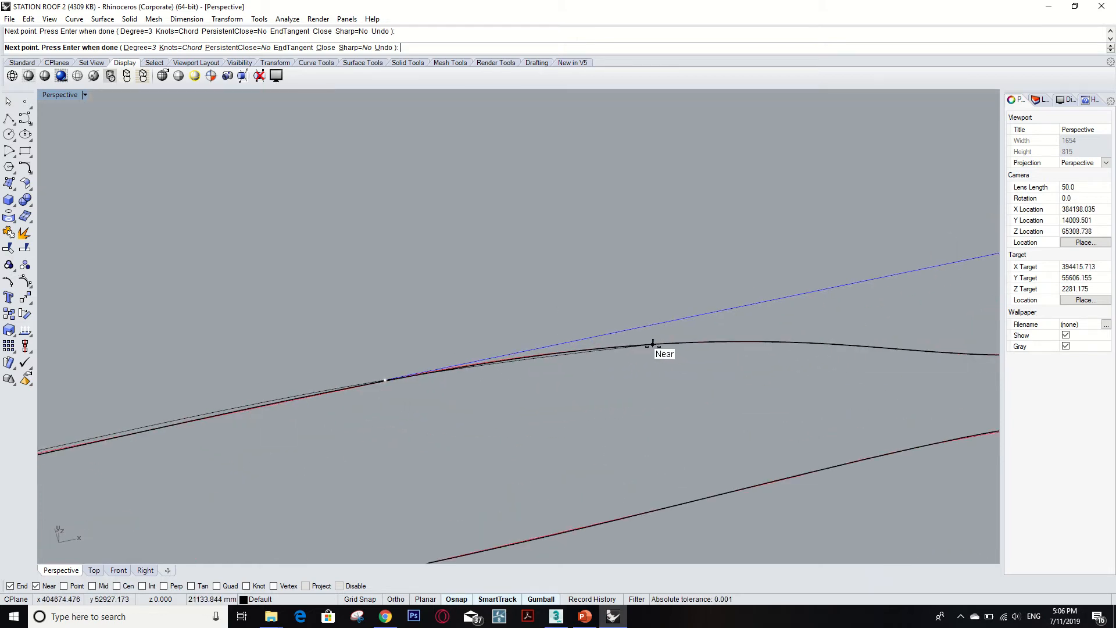
pyautogui.click(653, 344)
pyautogui.click(790, 342)
pyautogui.scroll(-8, 615, 381)
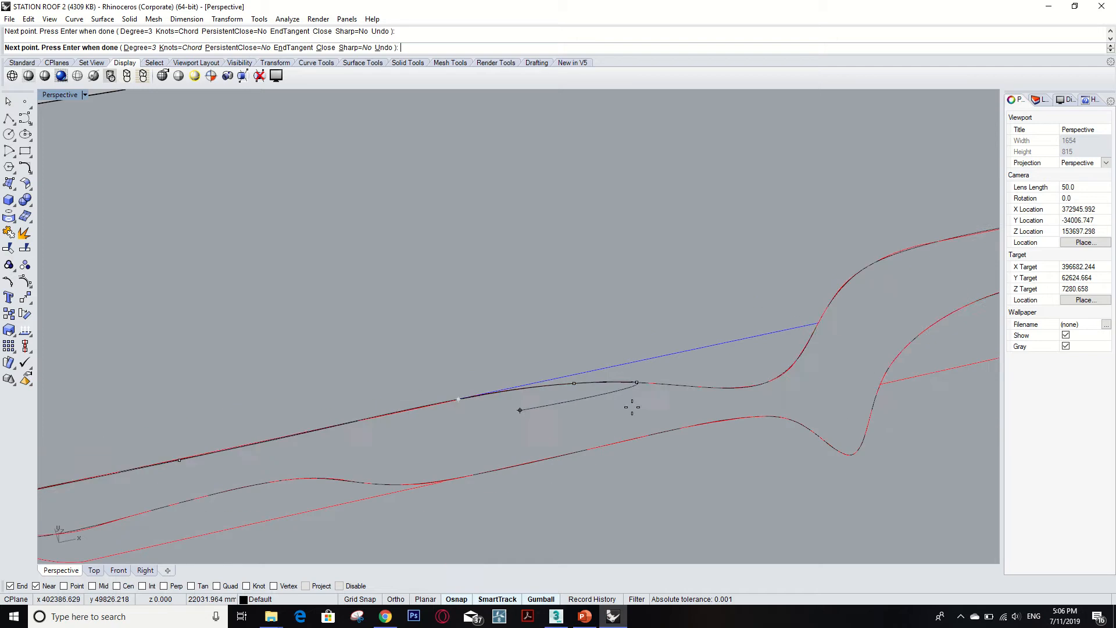
pyautogui.click(709, 388)
pyautogui.click(778, 376)
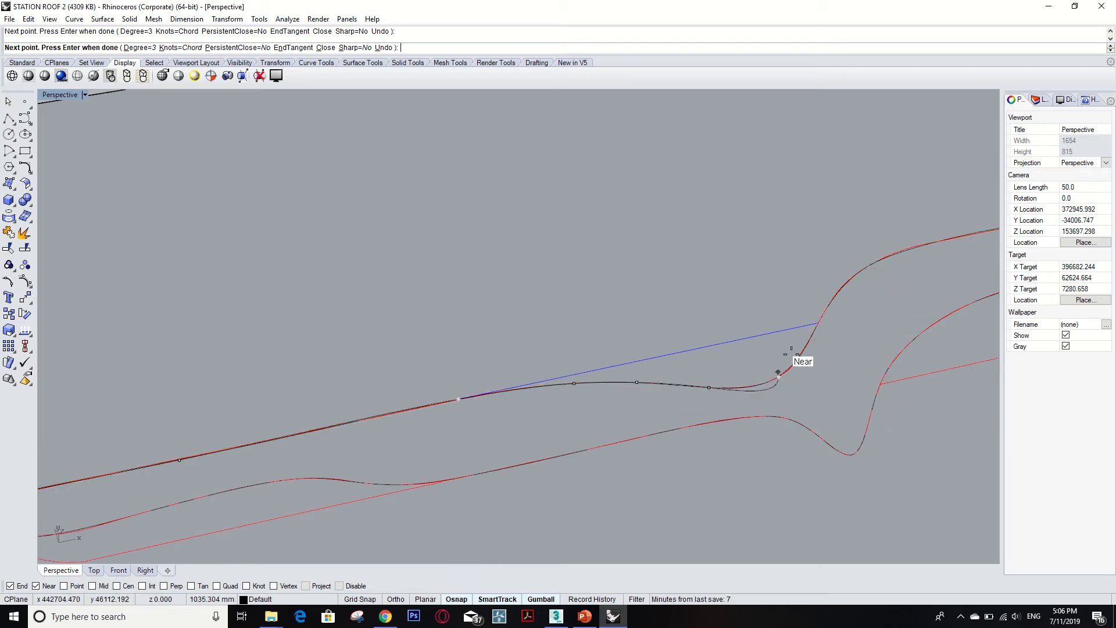
# Continue the interpolated curve with points along the profile's top edge toward the rounded end.
pyautogui.click(876, 262)
pyautogui.scroll(-4, 825, 319)
pyautogui.scroll(-3, 648, 320)
pyautogui.scroll(8, 793, 309)
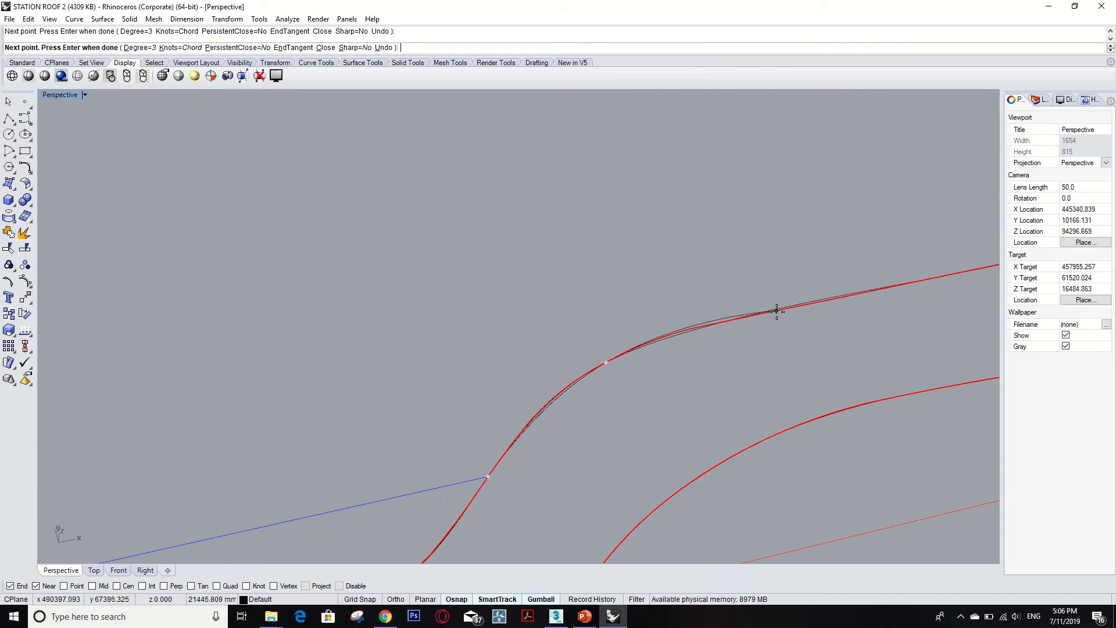
pyautogui.scroll(-3, 777, 311)
pyautogui.scroll(3, 804, 314)
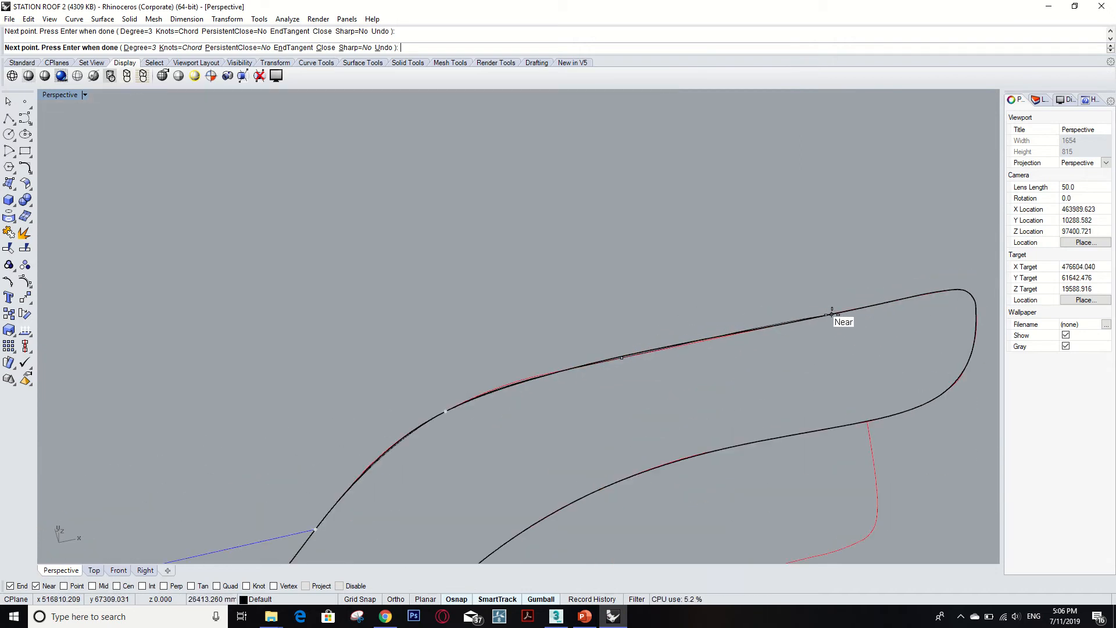
pyautogui.click(832, 314)
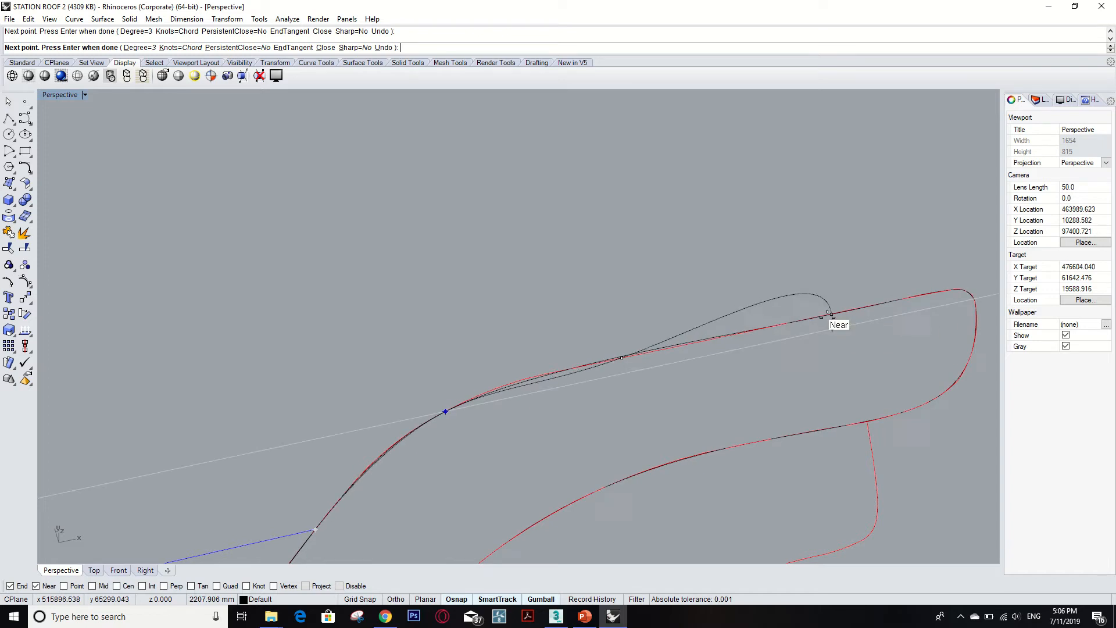
pyautogui.scroll(6, 833, 314)
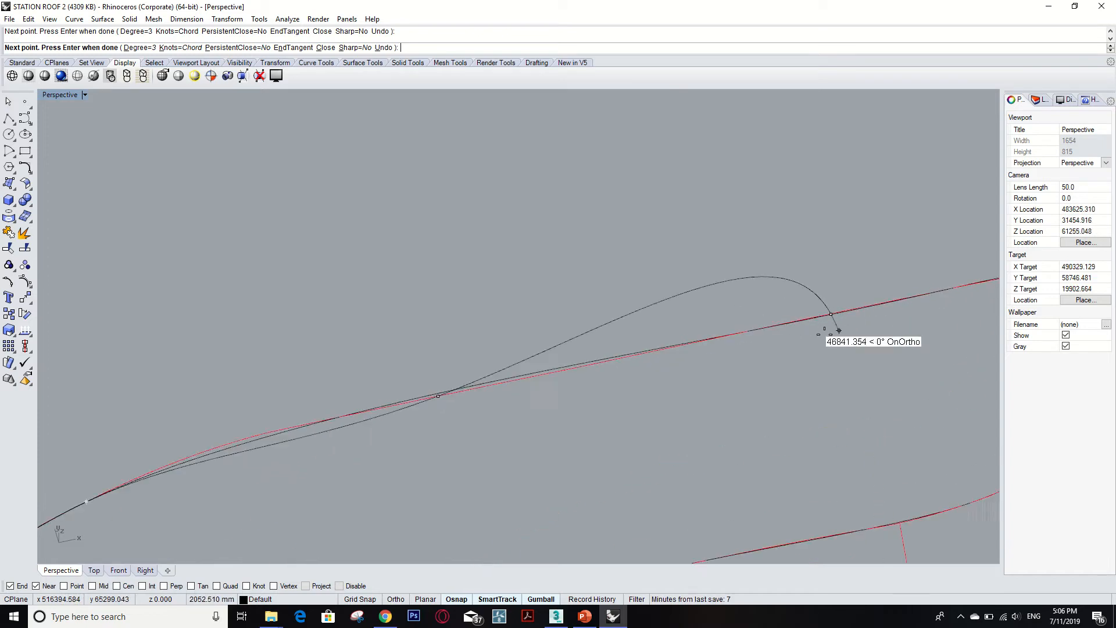
pyautogui.scroll(-4, 704, 367)
pyautogui.scroll(-4, 858, 321)
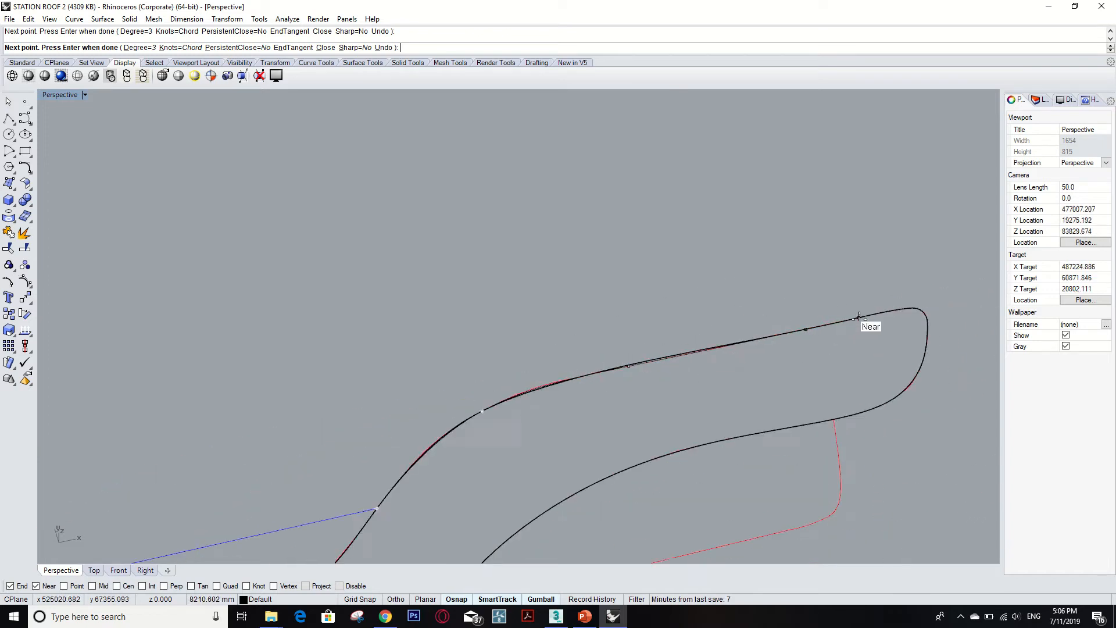
pyautogui.click(895, 310)
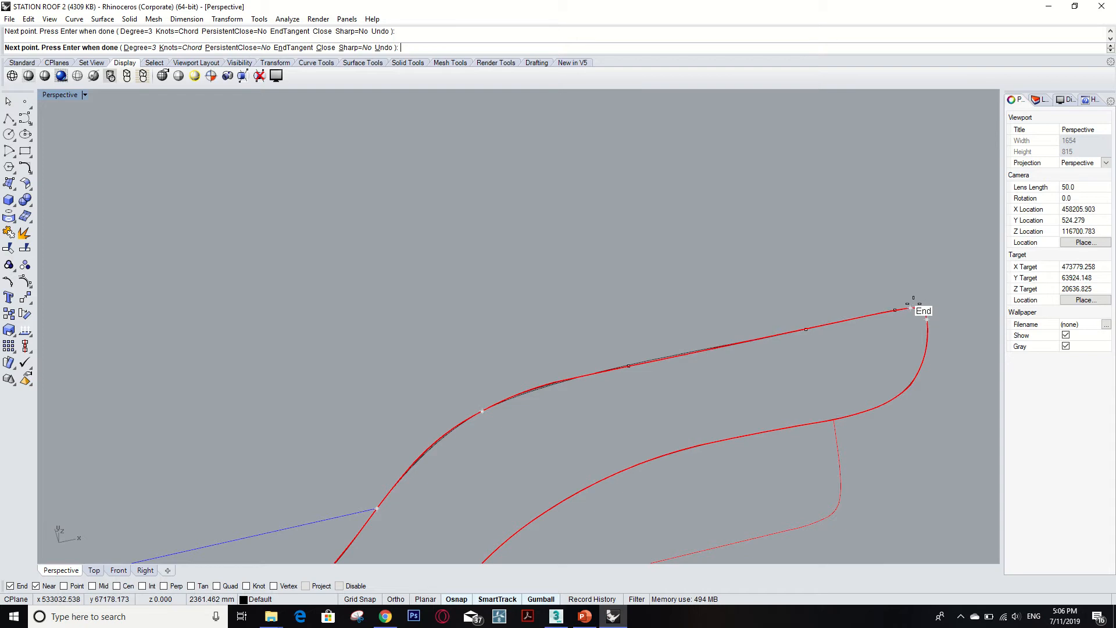
# Place a point around the rounded end, then close the curve at its starting tip and finish the command.
pyautogui.click(927, 319)
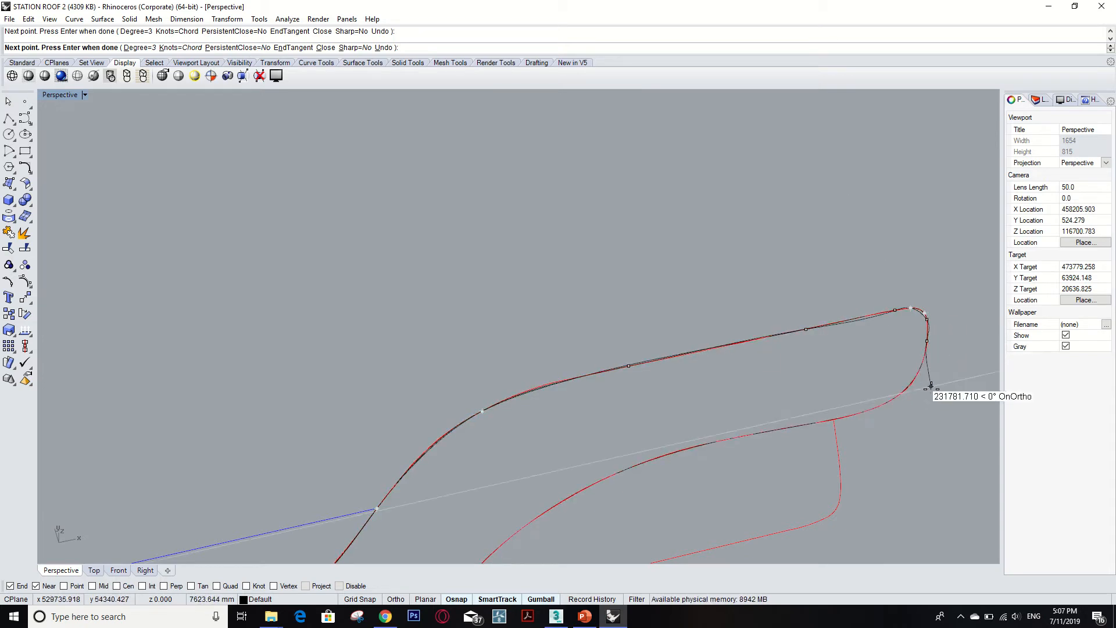
pyautogui.scroll(-5, 905, 379)
pyautogui.scroll(-3, 763, 396)
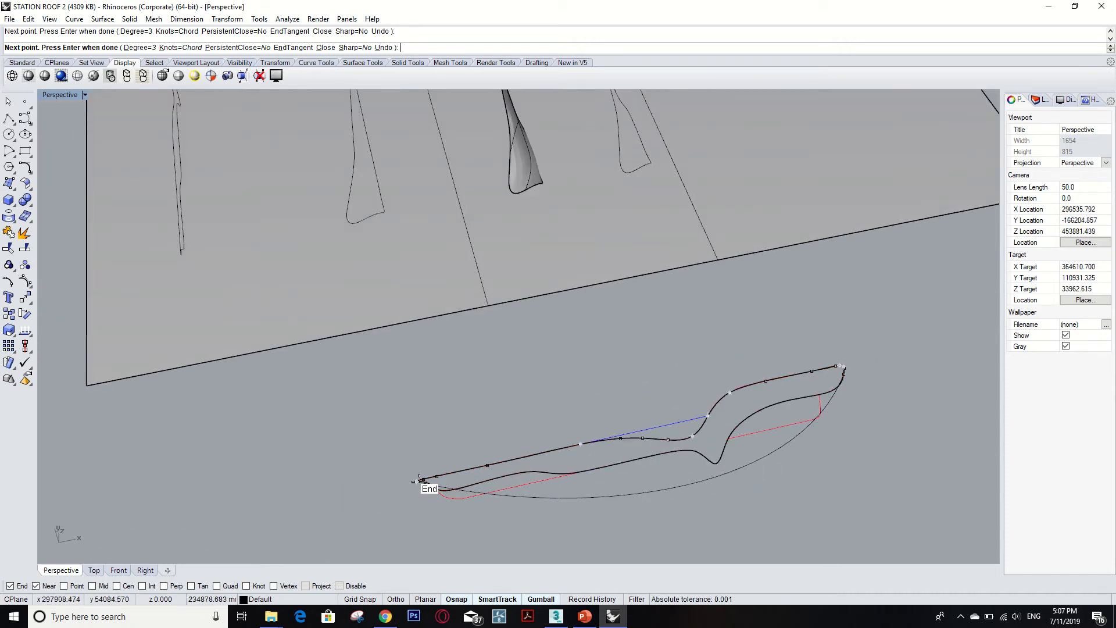
pyautogui.scroll(4, 419, 481)
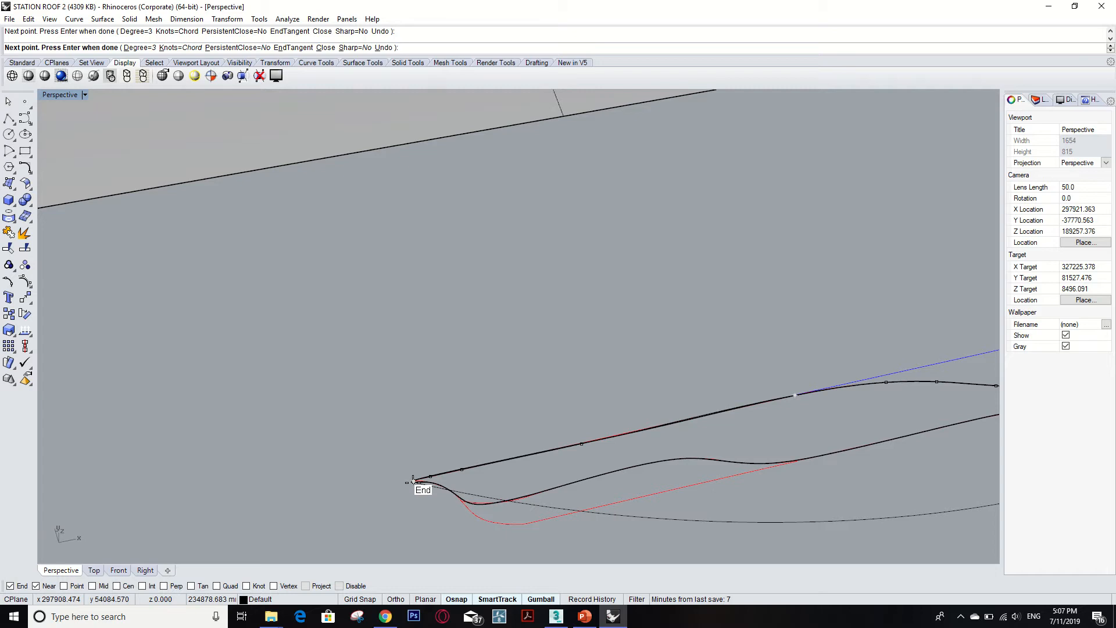
pyautogui.click(413, 481)
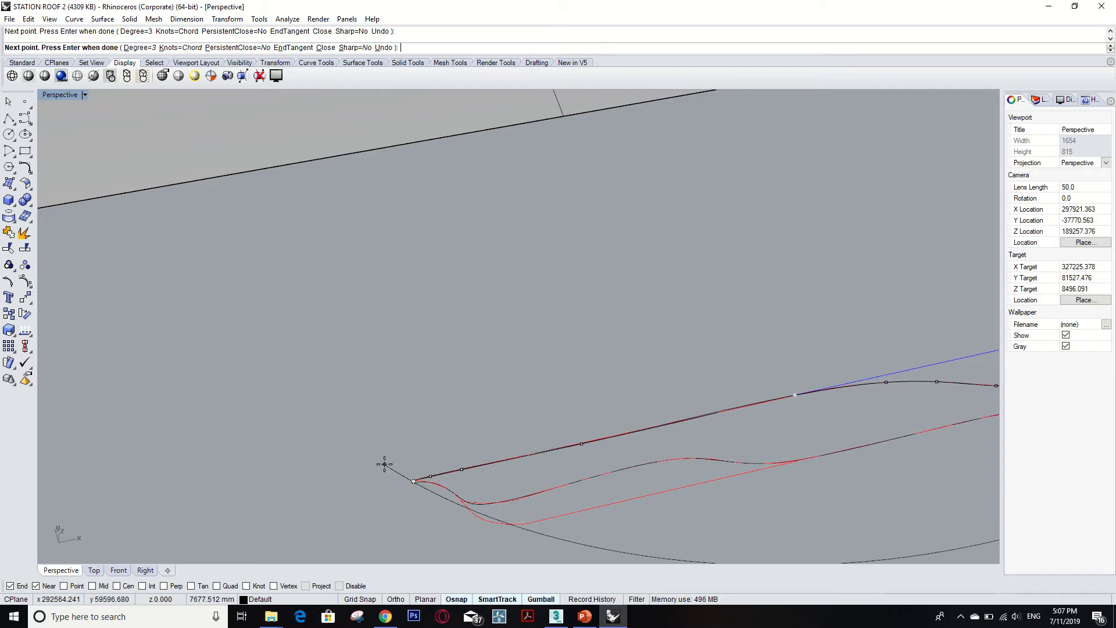
pyautogui.press('Return')
# Select and delete the leftover open curve overlapping the traced profile.
pyautogui.click(644, 520)
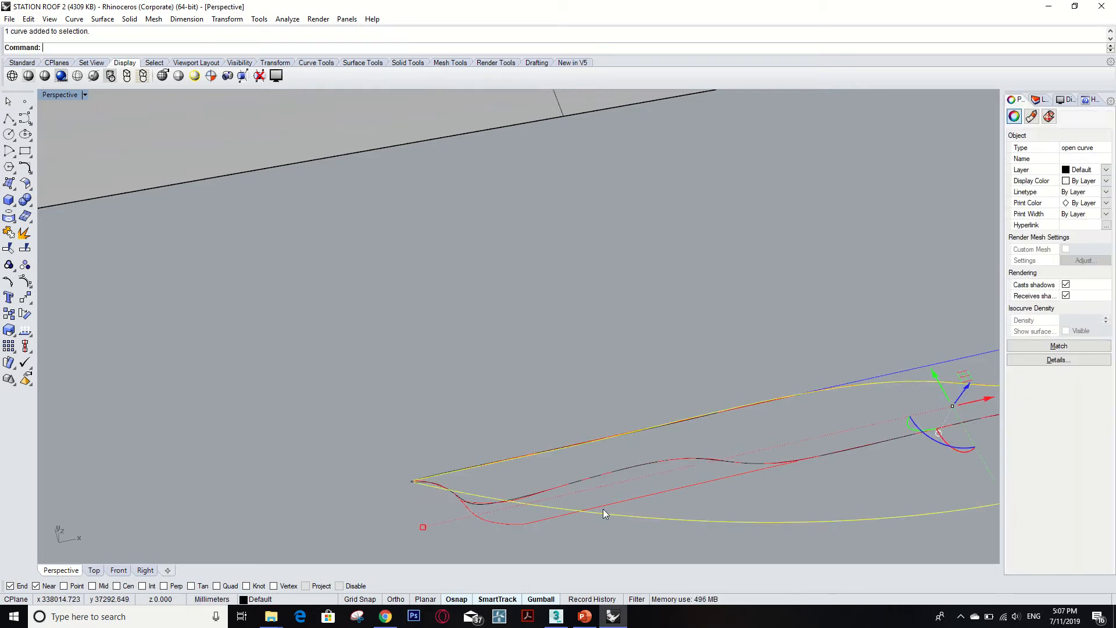
pyautogui.scroll(-4, 454, 460)
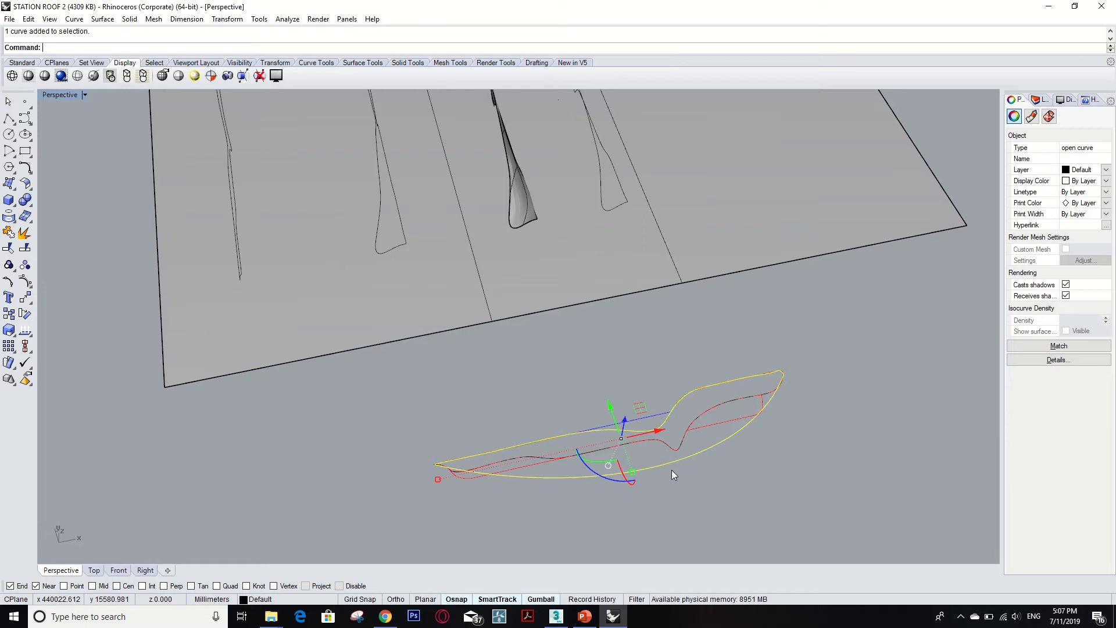
pyautogui.press('Delete')
# Select the traced closed profile curve and try moving it, then undo the move.
pyautogui.scroll(-3, 692, 465)
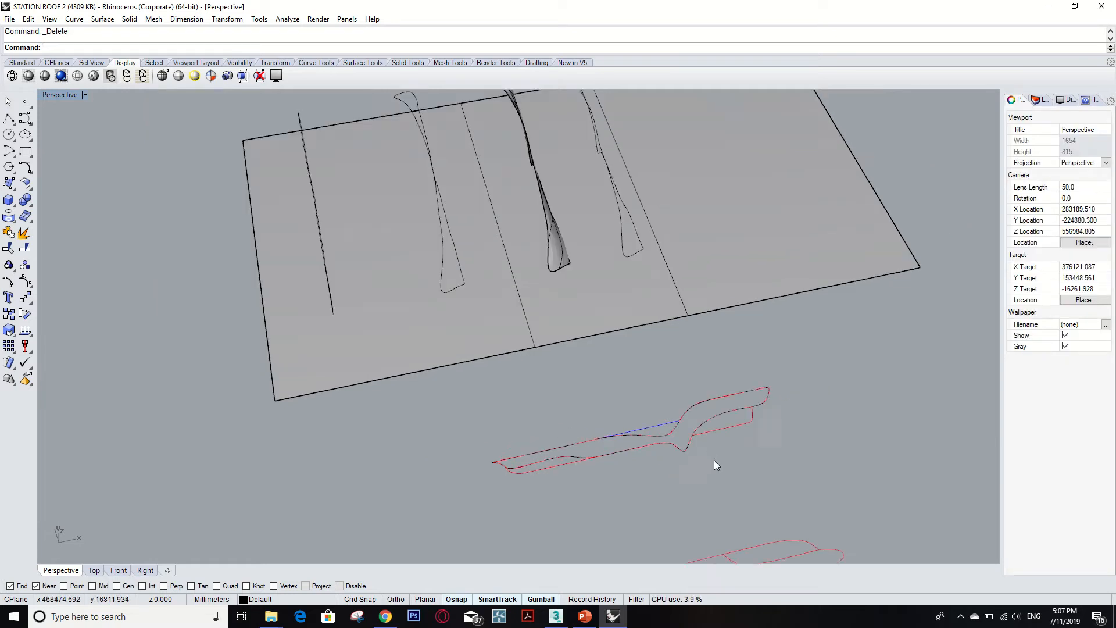
pyautogui.scroll(3, 701, 450)
pyautogui.click(715, 442)
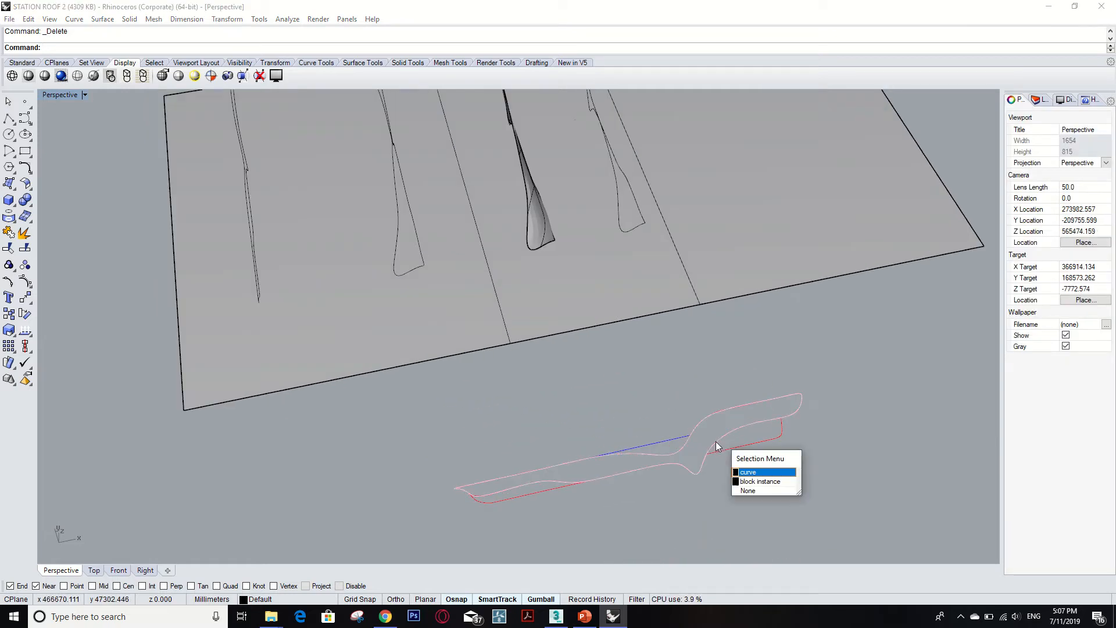
pyautogui.click(746, 472)
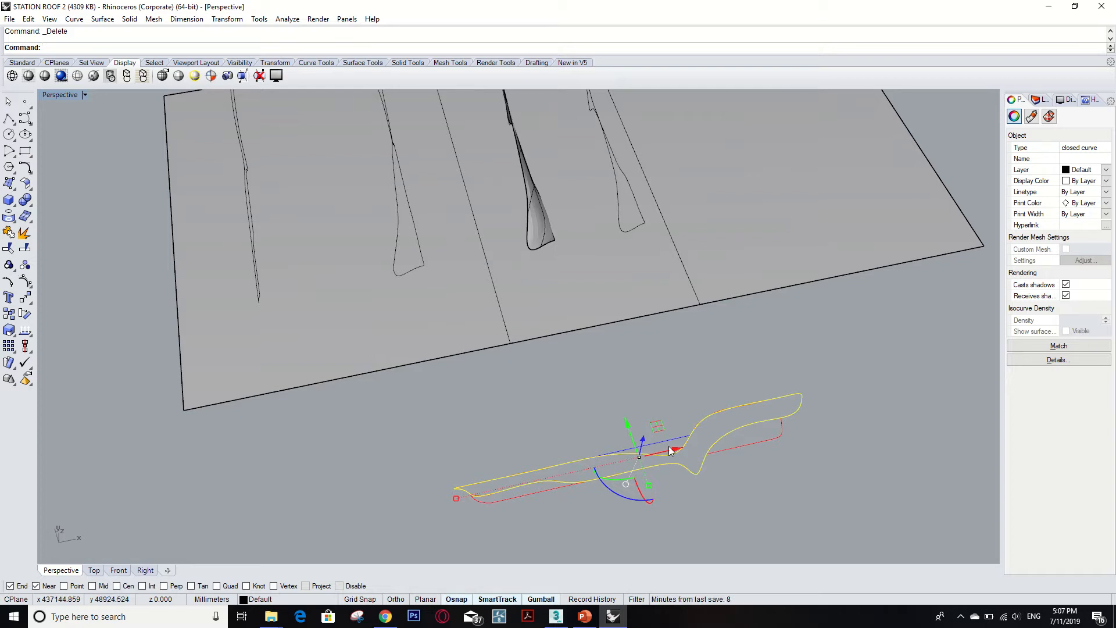
pyautogui.scroll(-5, 692, 462)
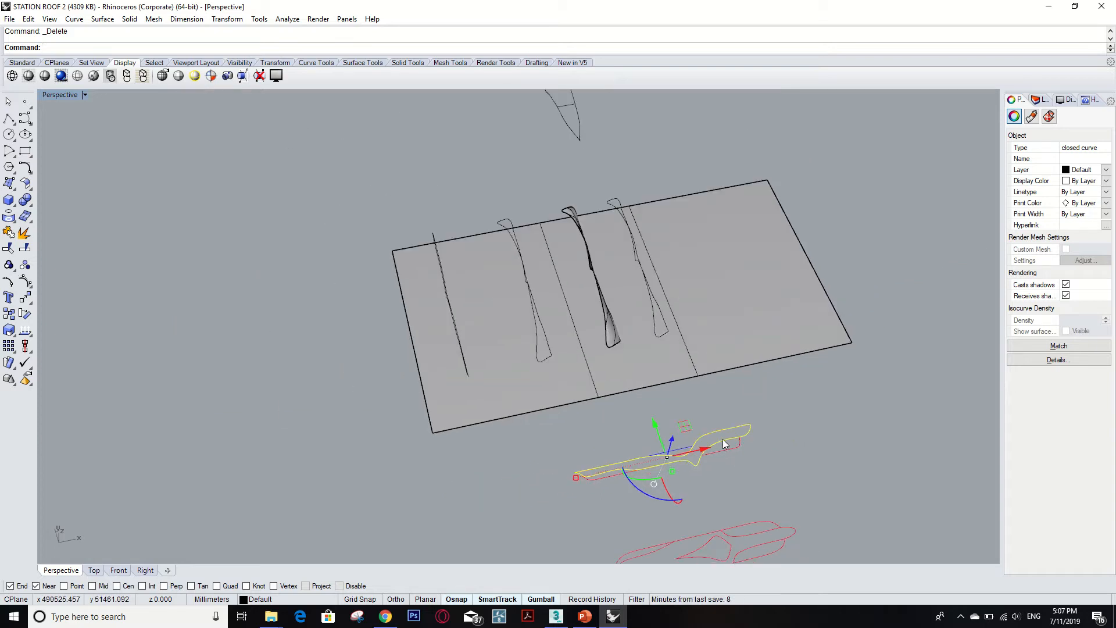
pyautogui.moveTo(611, 434); pyautogui.dragTo(634, 411, button='right')
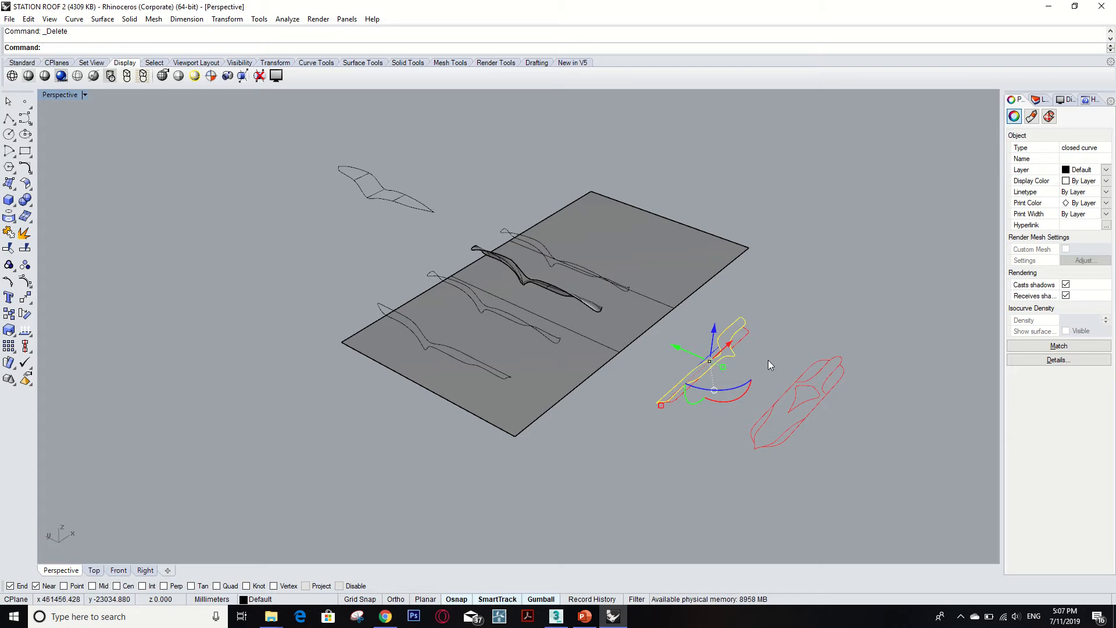
pyautogui.scroll(5, 745, 350)
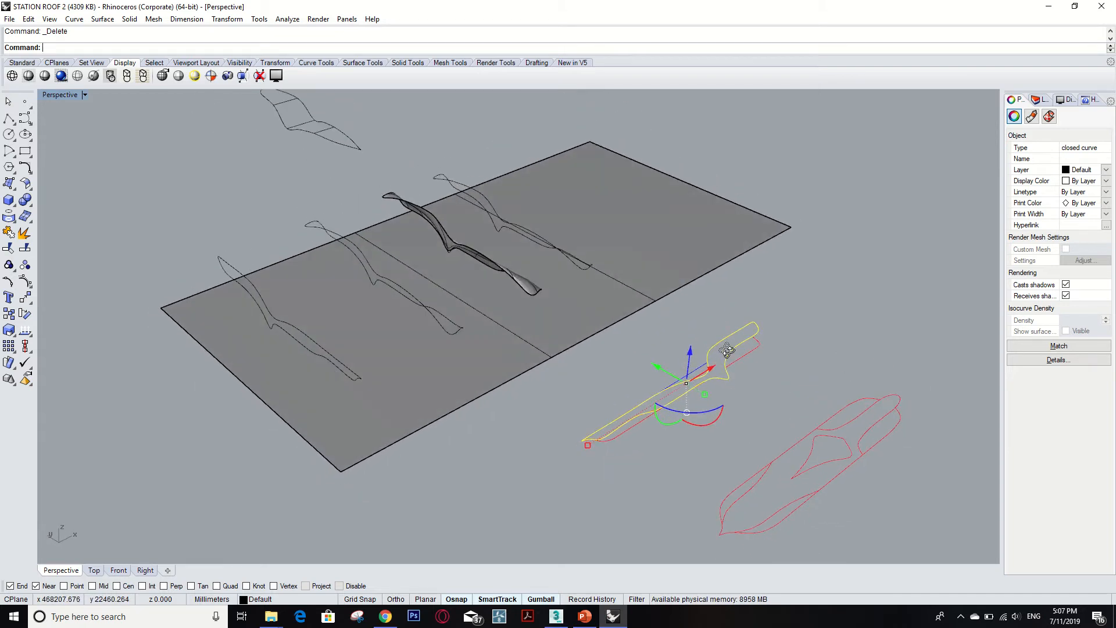
pyautogui.moveTo(722, 409); pyautogui.dragTo(715, 462)
pyautogui.hotkey('ctrl', 'z')
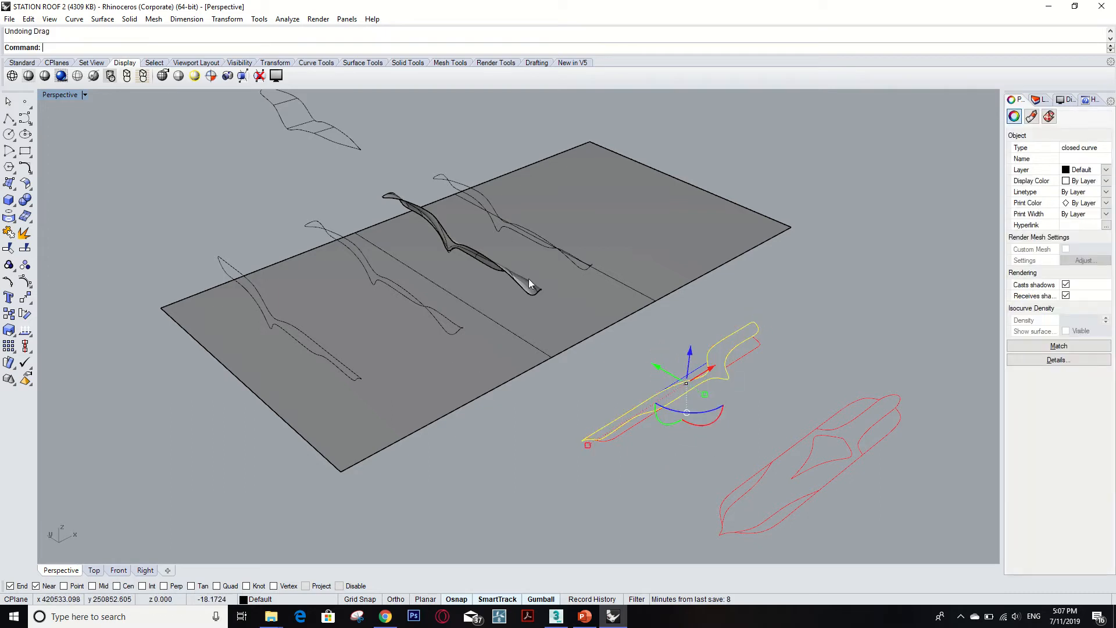
# Select and inspect the profile curves lying on the roof plane from several viewing angles.
pyautogui.scroll(6, 351, 299)
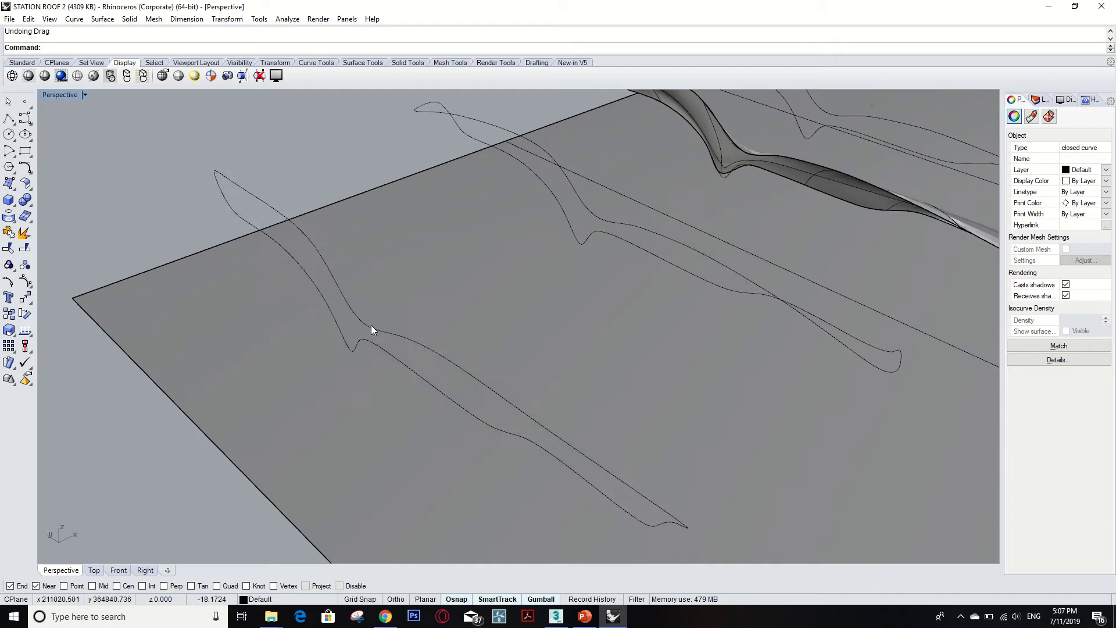
pyautogui.click(371, 327)
pyautogui.scroll(-5, 491, 336)
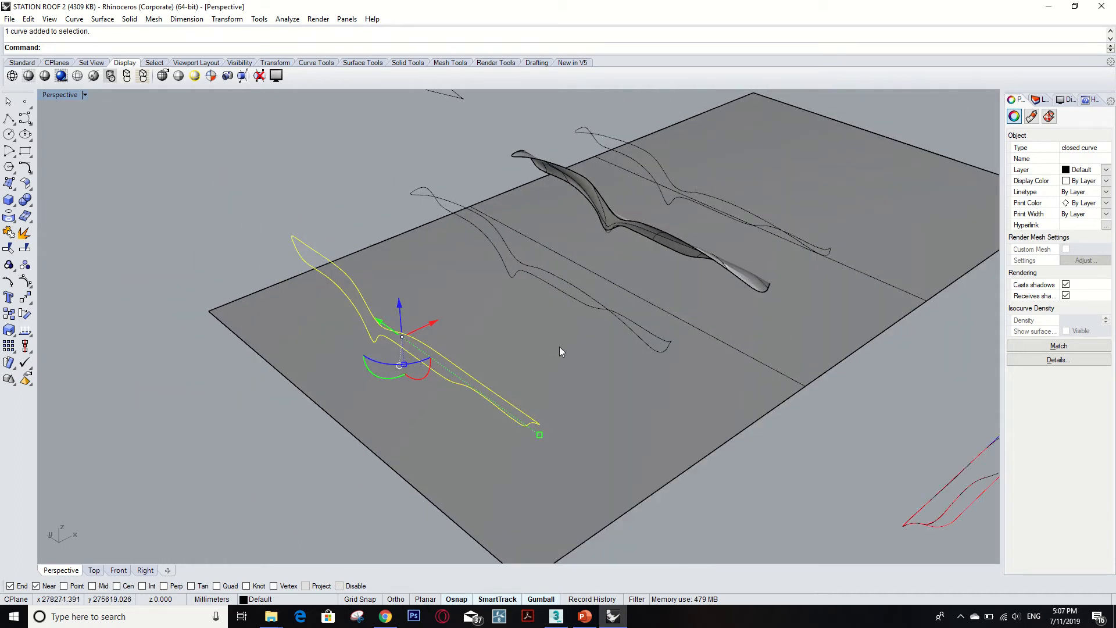
pyautogui.scroll(-1, 558, 349)
pyautogui.middleClick(600, 328)
pyautogui.click(589, 428)
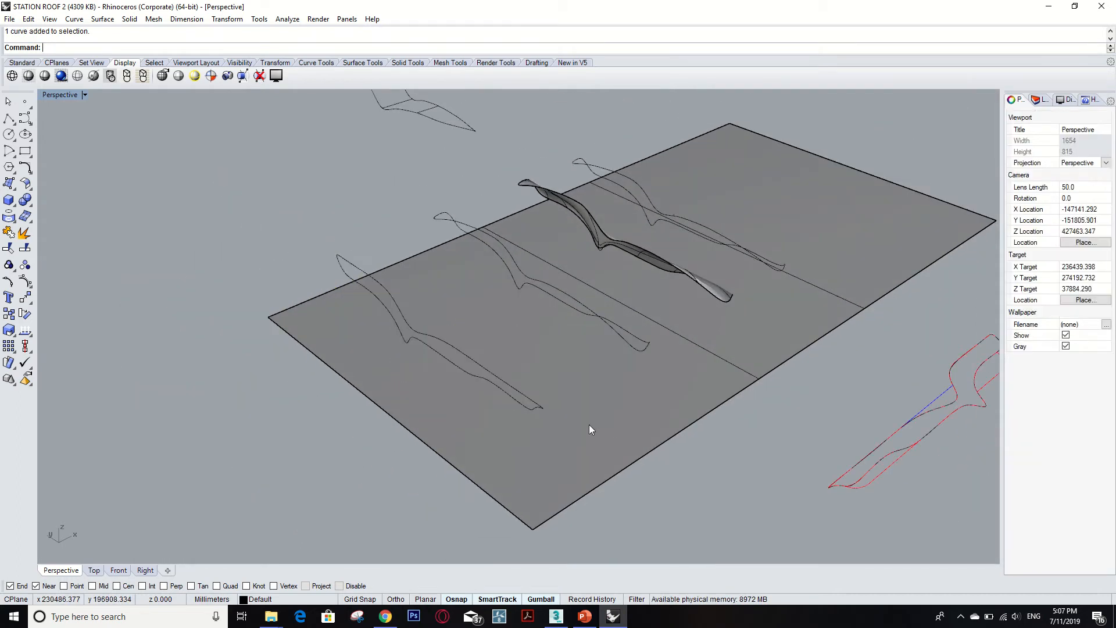
pyautogui.moveTo(589, 427); pyautogui.dragTo(734, 405, button='right')
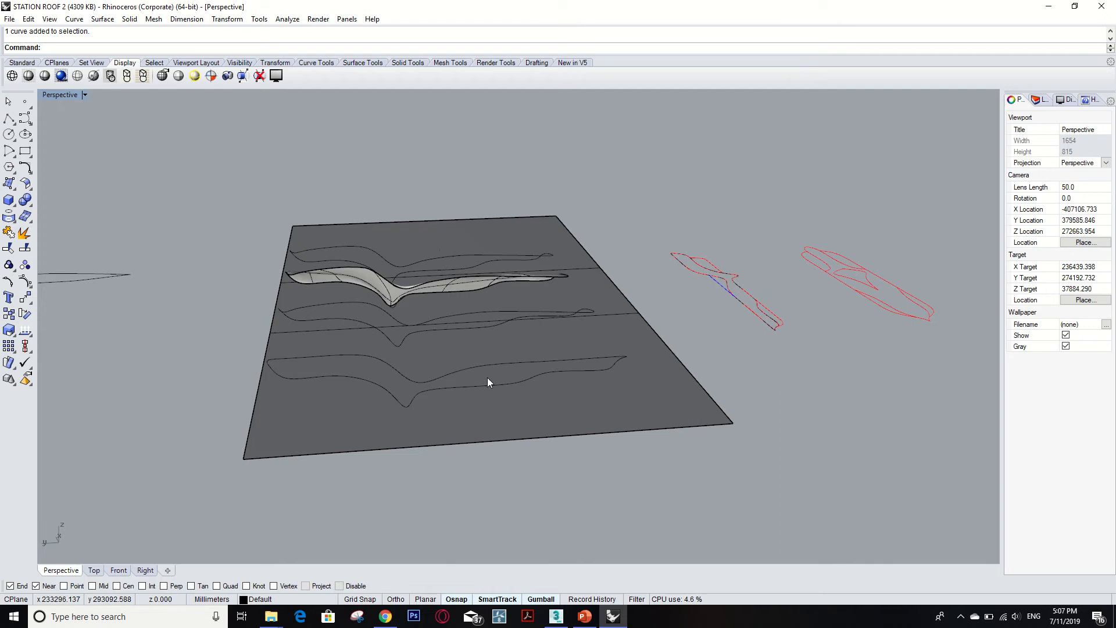
pyautogui.moveTo(488, 378); pyautogui.dragTo(441, 341, button='right')
pyautogui.scroll(2, 441, 340)
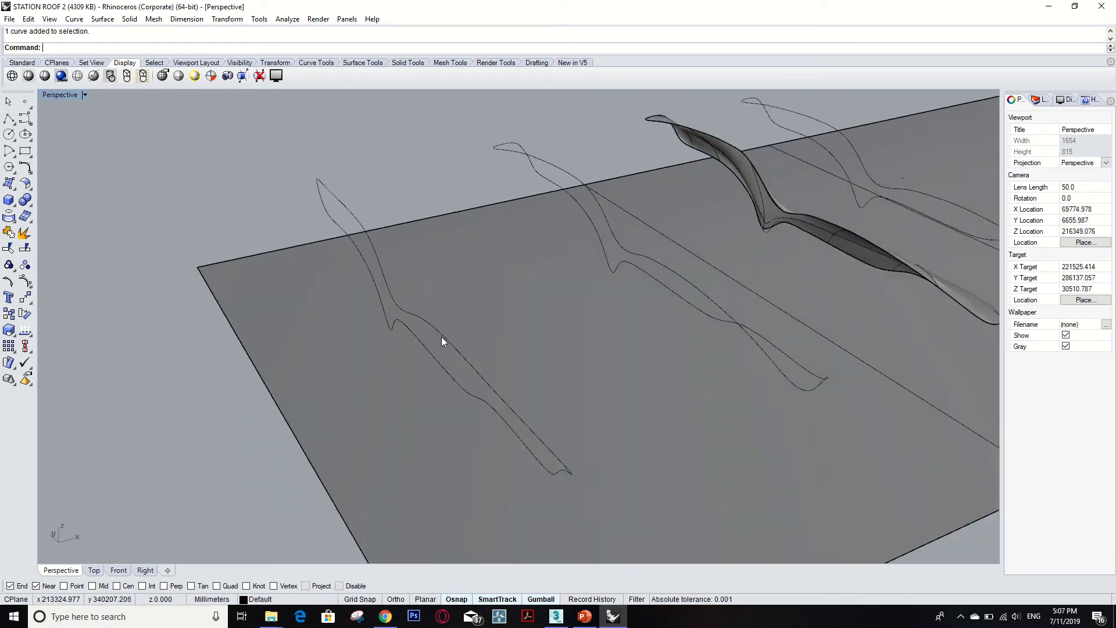
pyautogui.scroll(3, 460, 349)
pyautogui.click(448, 341)
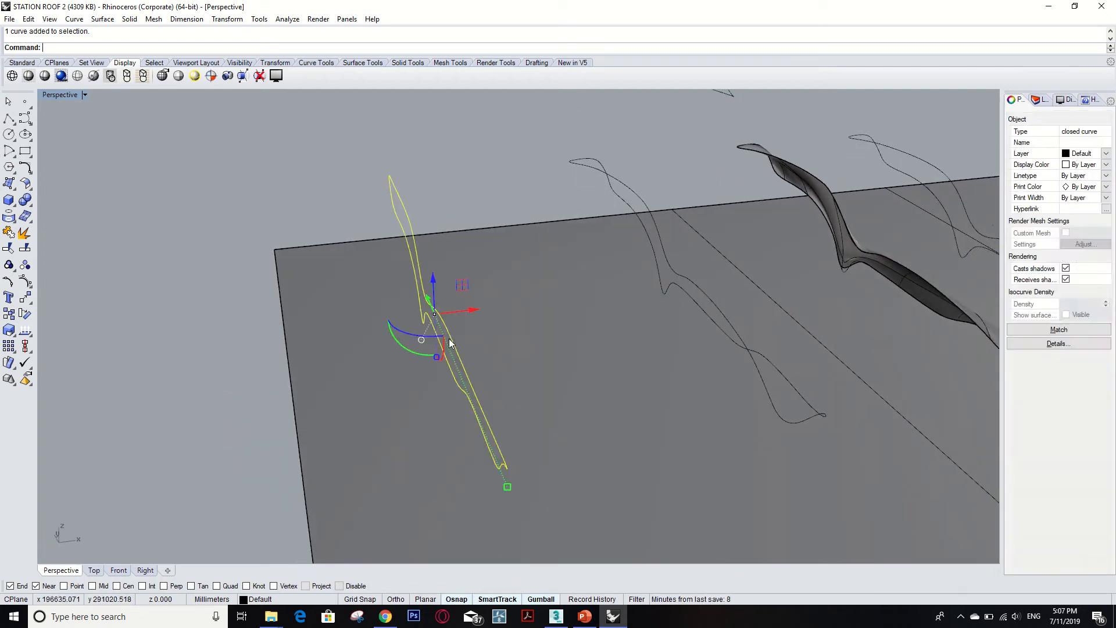
pyautogui.moveTo(449, 339); pyautogui.dragTo(459, 315, button='right')
pyautogui.click(644, 364)
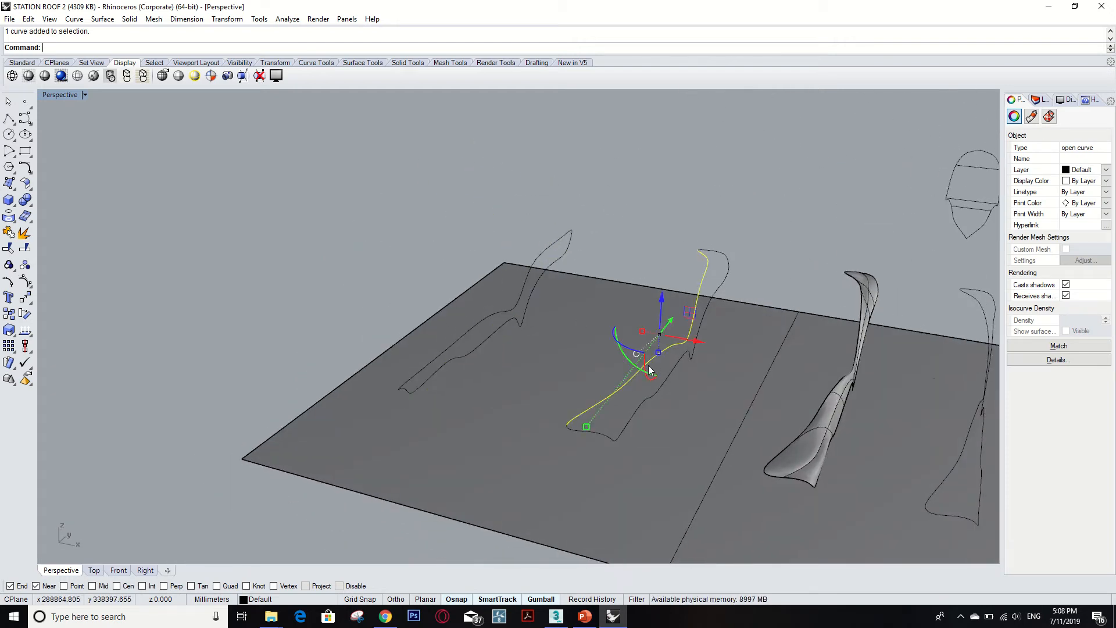
pyautogui.moveTo(676, 369); pyautogui.dragTo(405, 296, button='right')
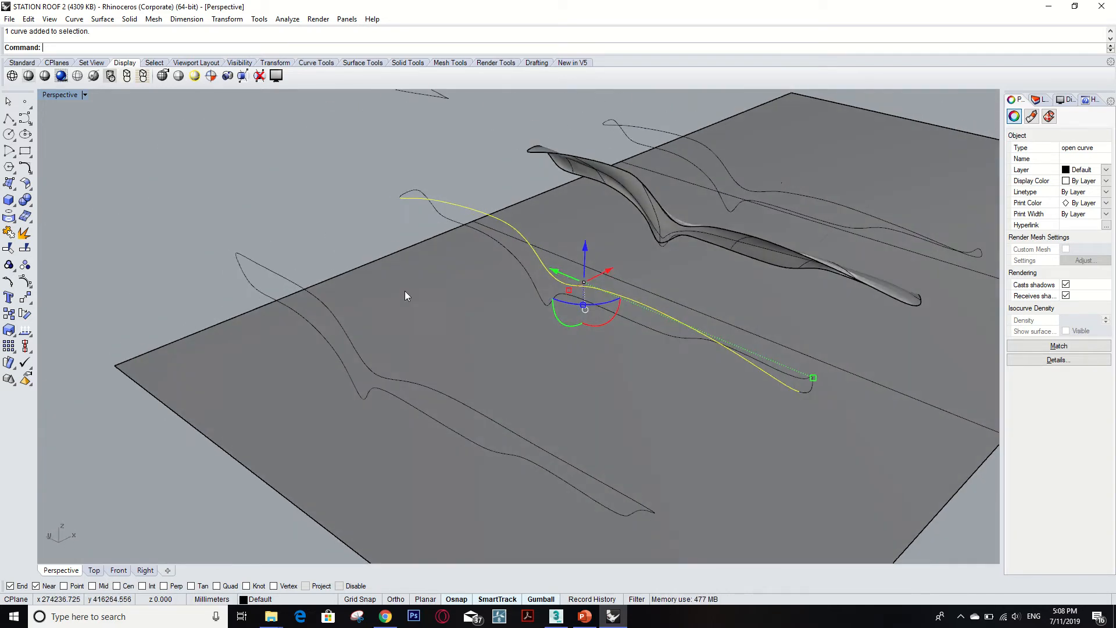
# Turn on edit points for the closed profile curve on the roof plane.
pyautogui.click(323, 303)
pyautogui.moveTo(323, 303); pyautogui.dragTo(392, 297, button='right')
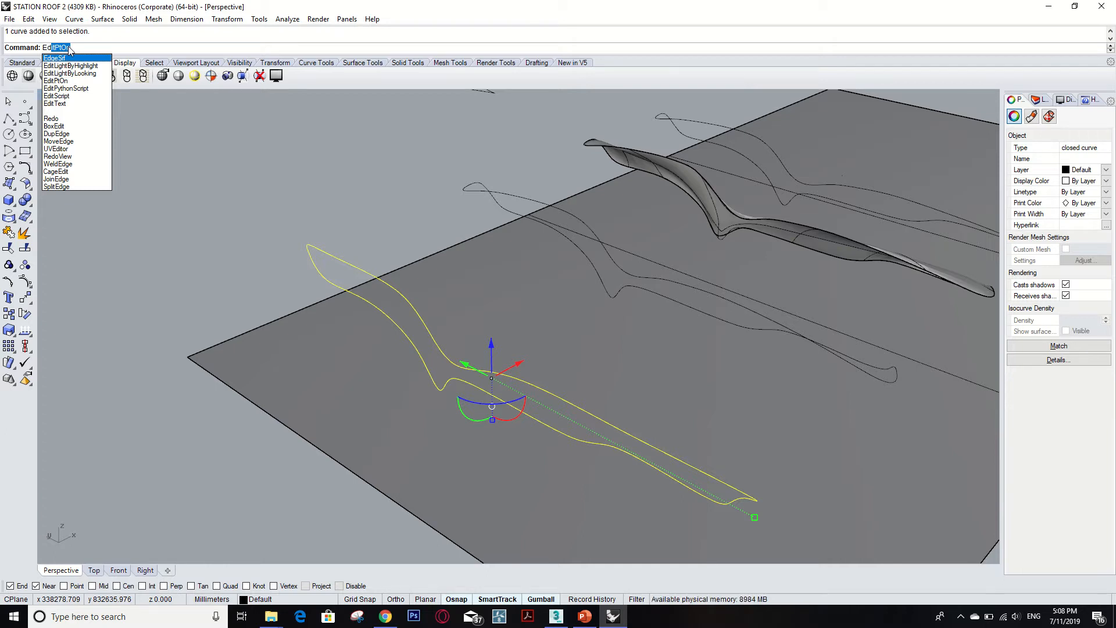
pyautogui.press('Return')
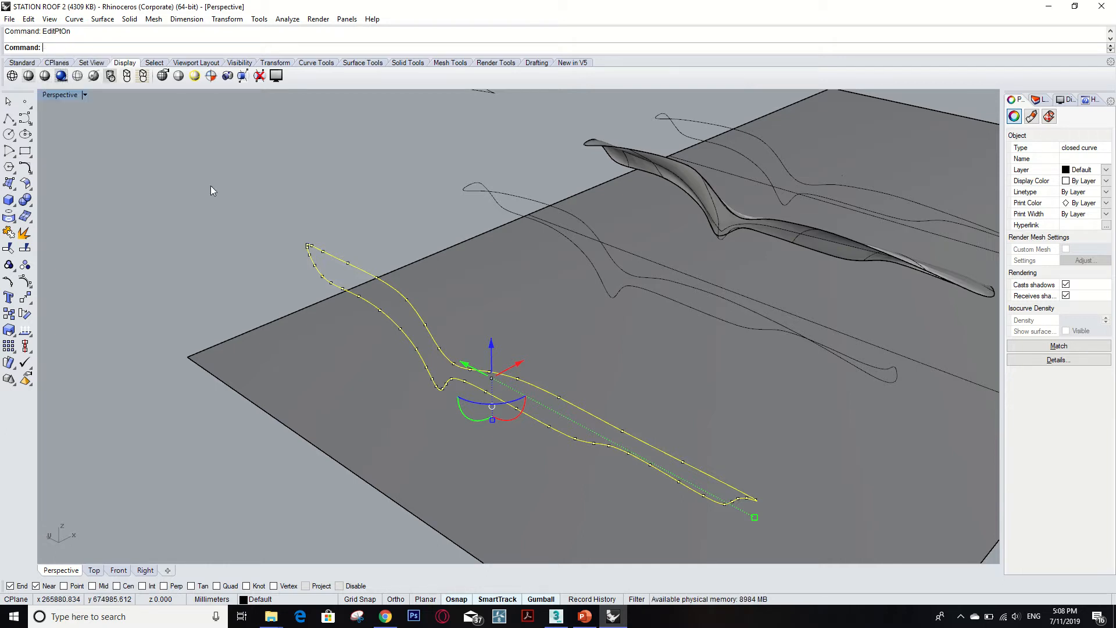
# Drag the edit point at the curve's pointed tip outward, undoing the earlier attempts first.
pyautogui.scroll(2, 349, 266)
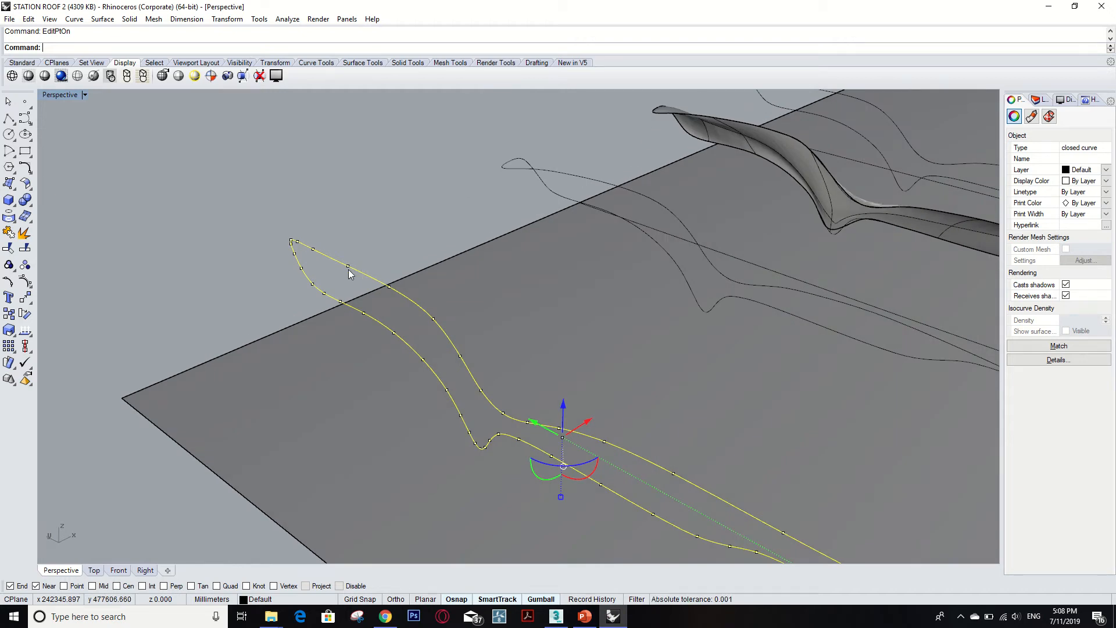
pyautogui.click(297, 242)
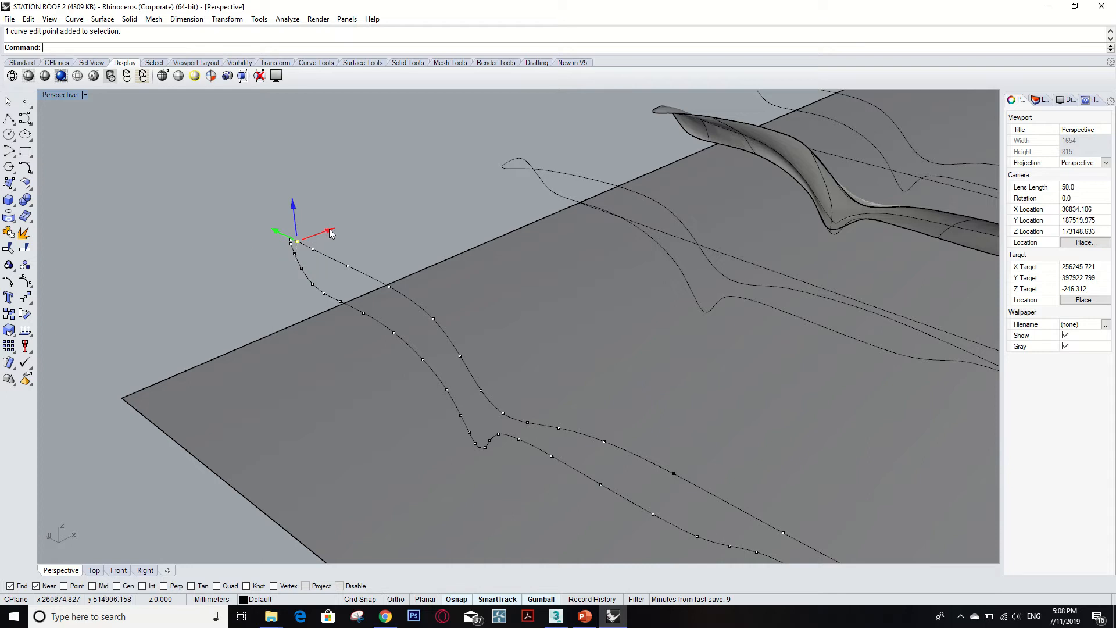
pyautogui.moveTo(330, 233); pyautogui.dragTo(310, 242)
pyautogui.hotkey('ctrl', 'z')
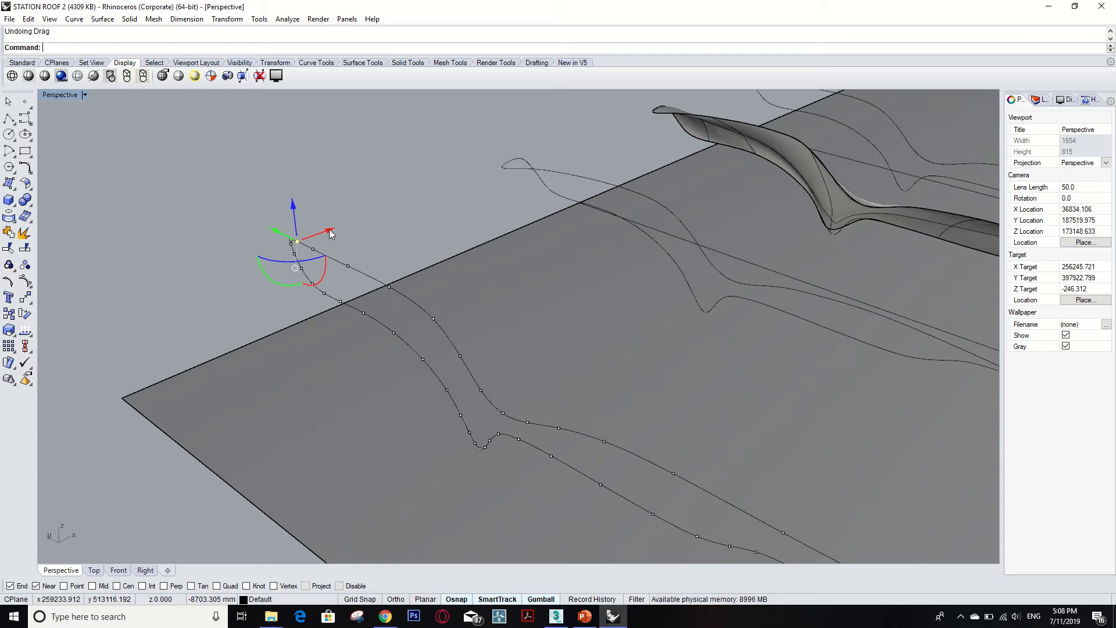
pyautogui.moveTo(330, 232); pyautogui.dragTo(259, 185)
pyautogui.hotkey('ctrl', 'z')
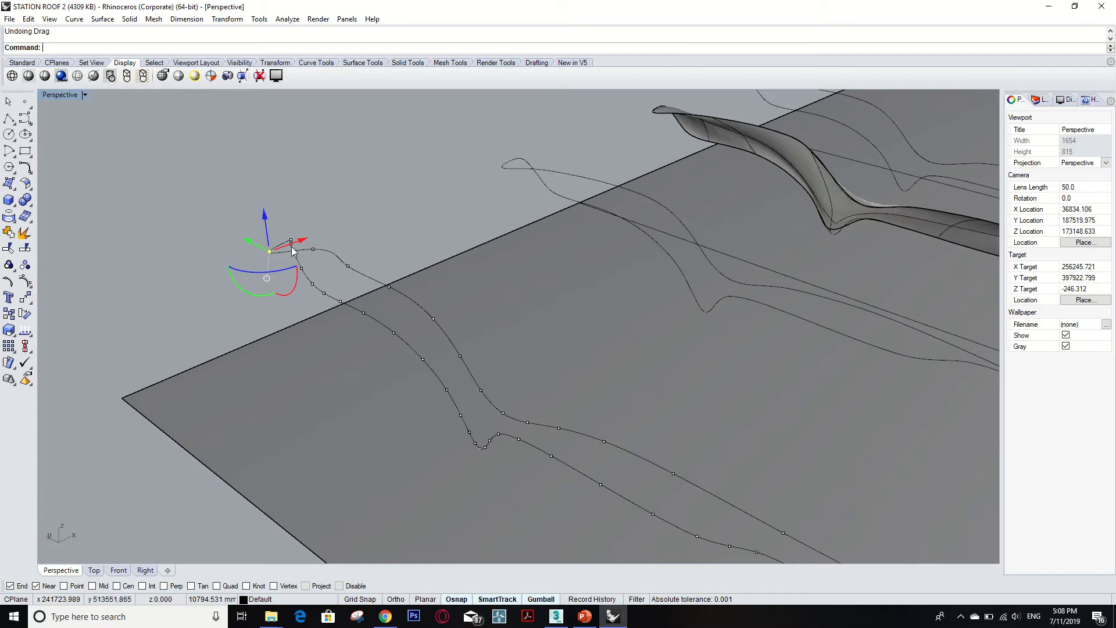
pyautogui.hotkey('ctrl', 'z')
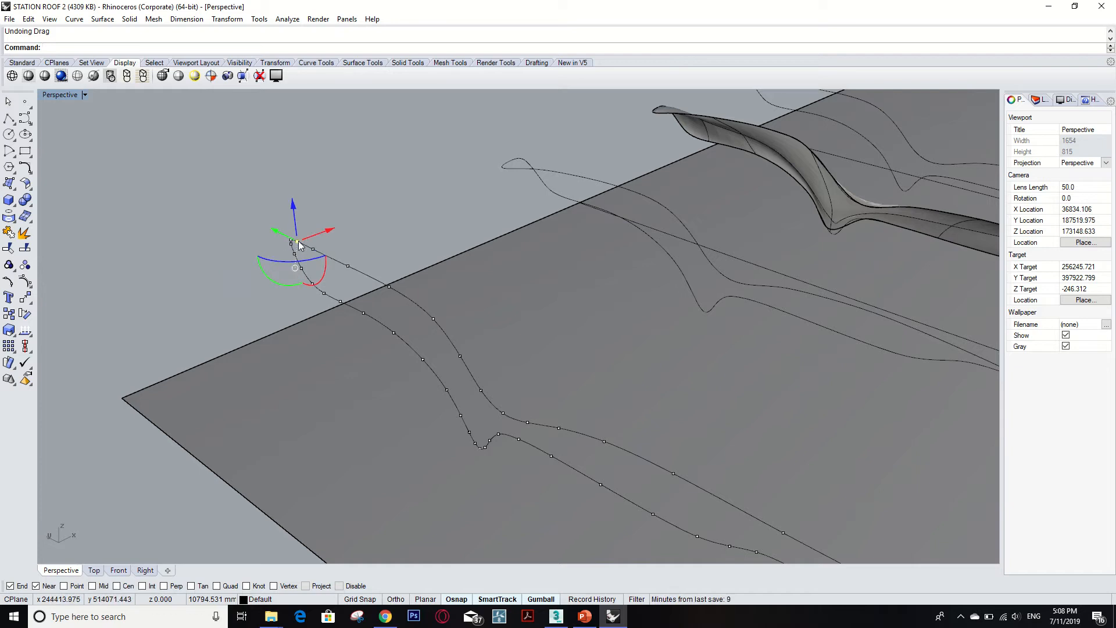
pyautogui.moveTo(296, 242); pyautogui.dragTo(208, 192)
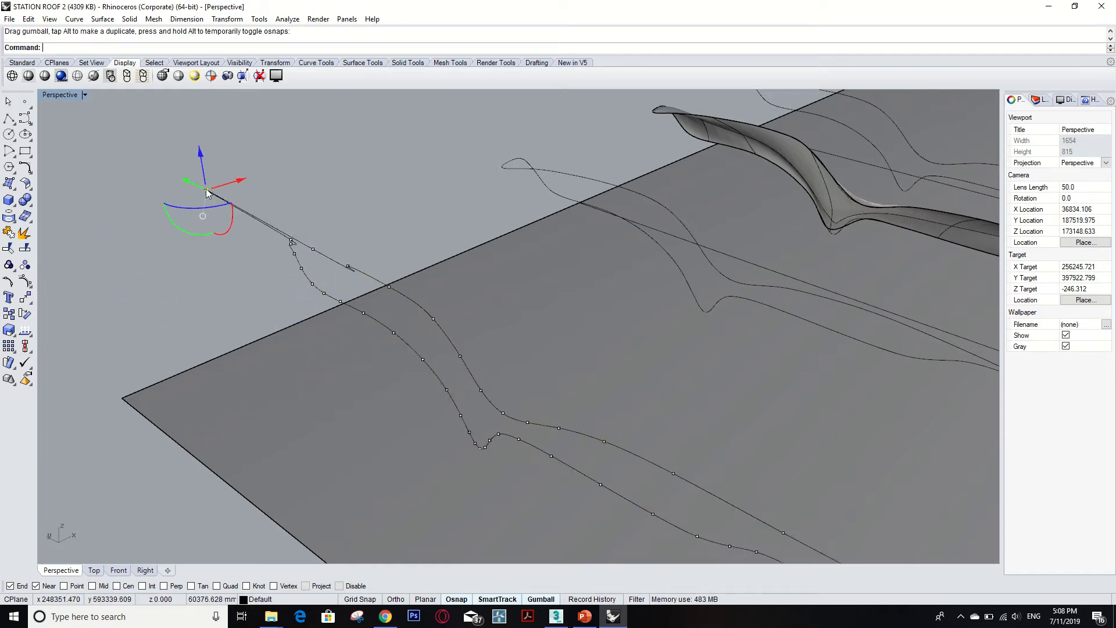
# Undo the tip drag and try repositioning several edit points near the closed profile curve's pointed tip.
pyautogui.hotkey('ctrl', 'z')
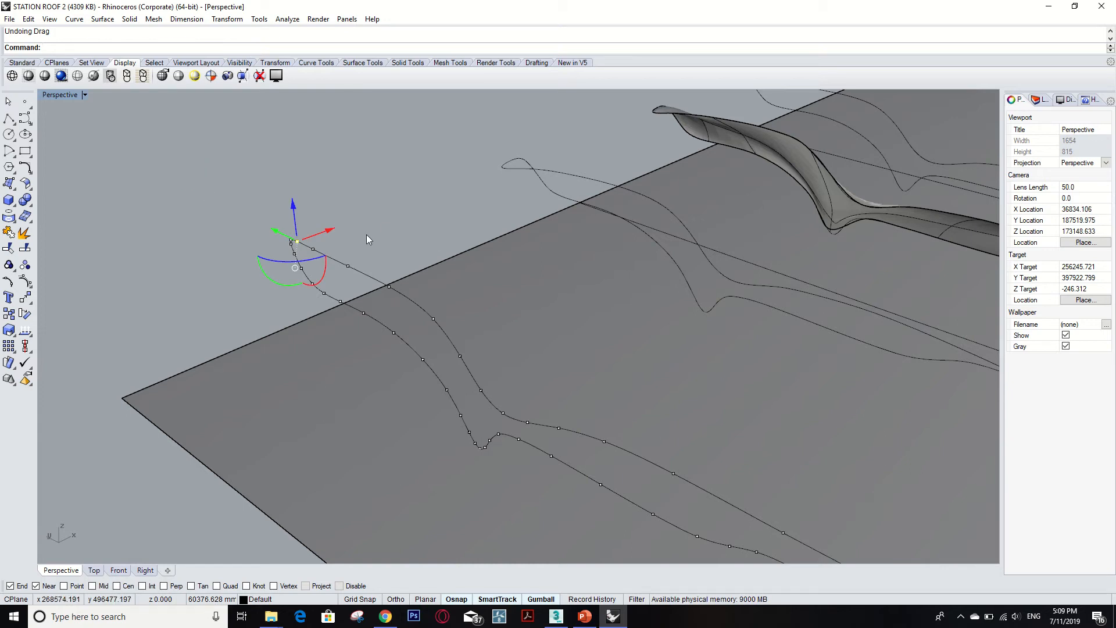
pyautogui.moveTo(333, 228); pyautogui.dragTo(296, 239)
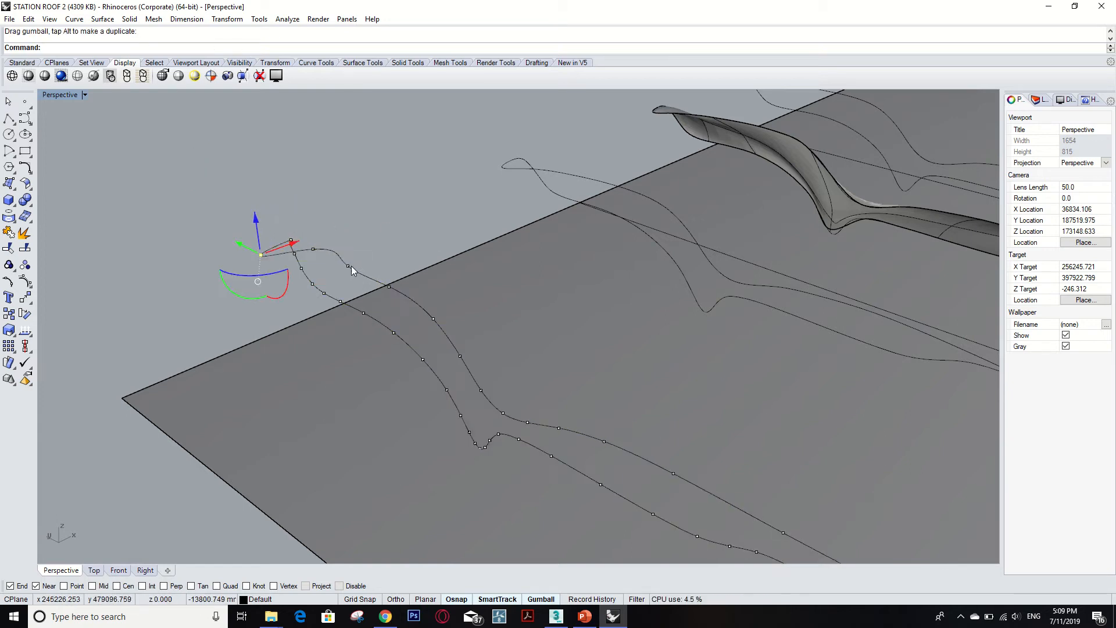
pyautogui.click(313, 249)
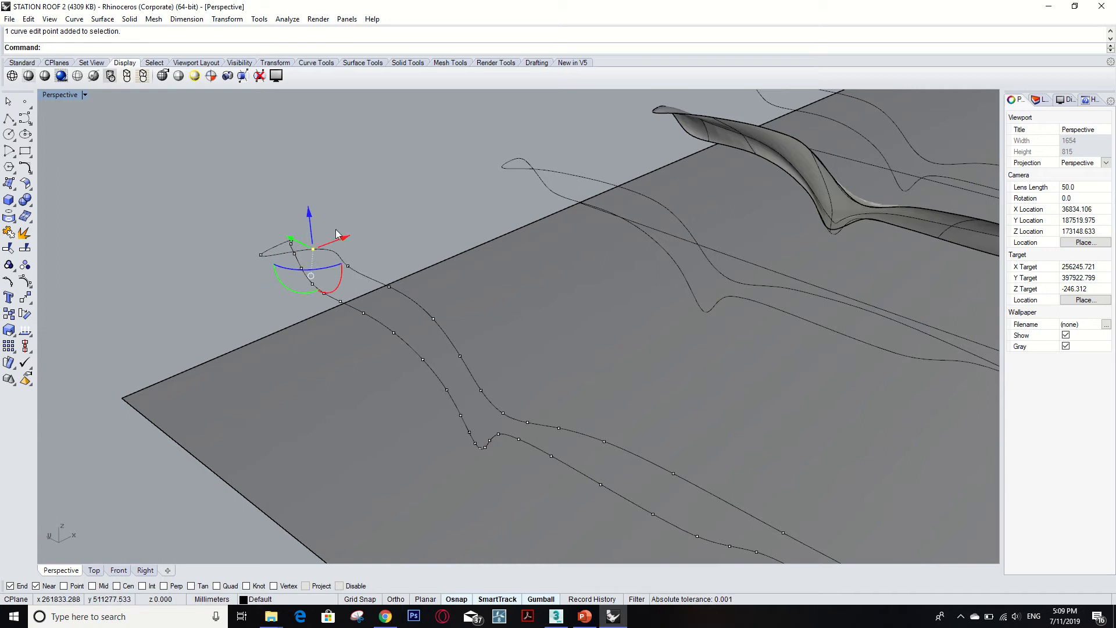
pyautogui.moveTo(345, 240)
pyautogui.mouseDown()
pyautogui.moveTo(319, 245)
pyautogui.moveTo(366, 256)
pyautogui.moveTo(349, 259)
pyautogui.mouseUp()
pyautogui.click(348, 265)
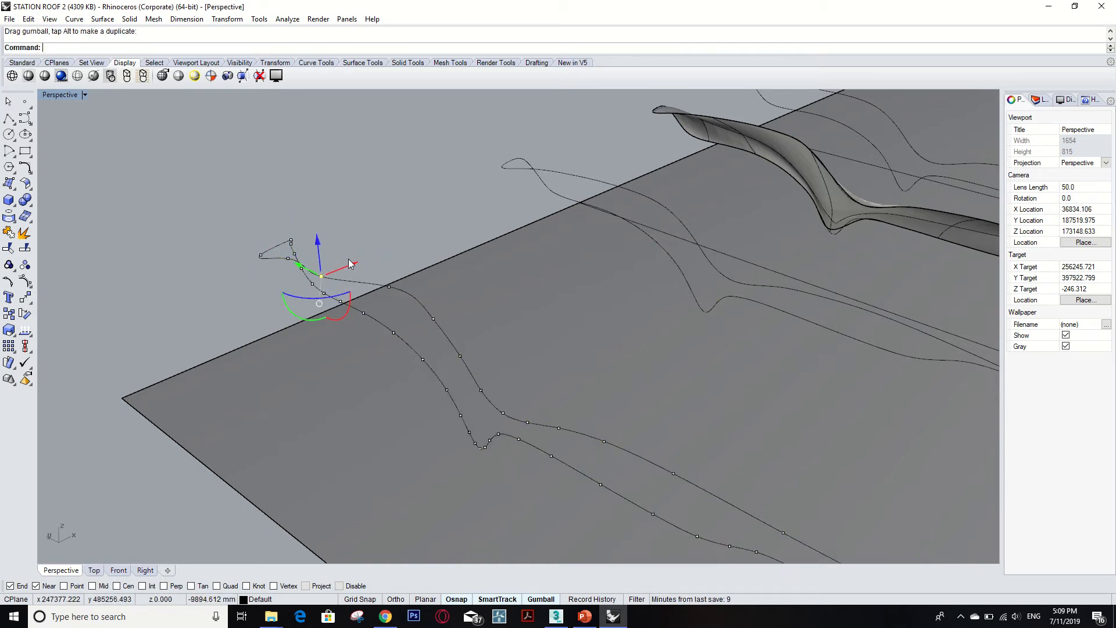
pyautogui.click(434, 318)
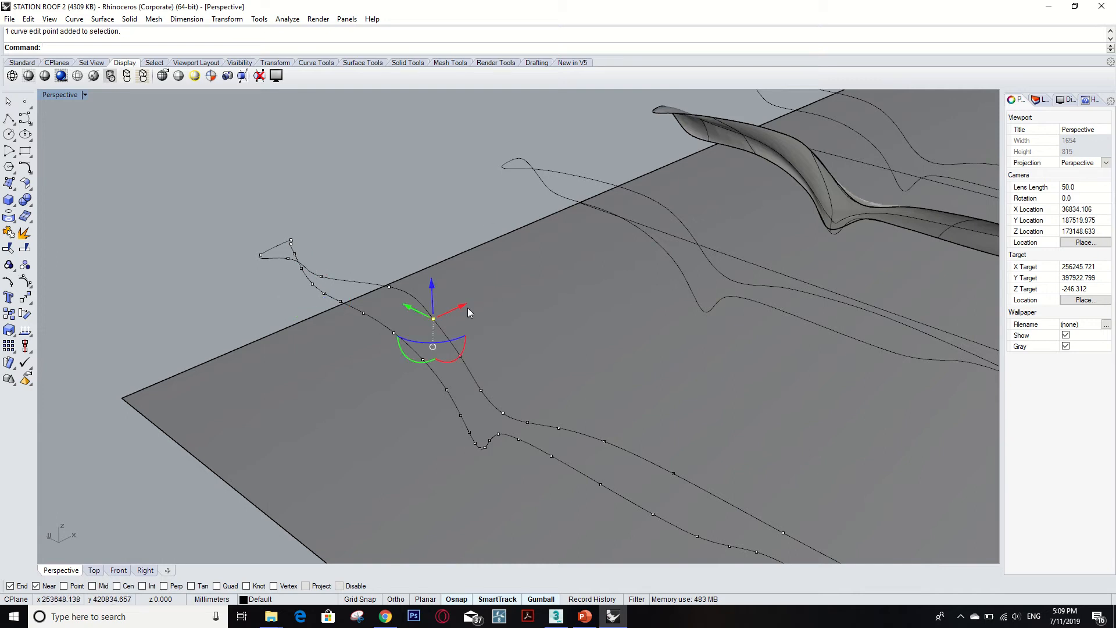
pyautogui.moveTo(458, 305); pyautogui.dragTo(385, 288)
pyautogui.click(389, 288)
# Try moving edit points along the middle of the profile curve, and undo all the edit-point moves.
pyautogui.scroll(-6, 428, 353)
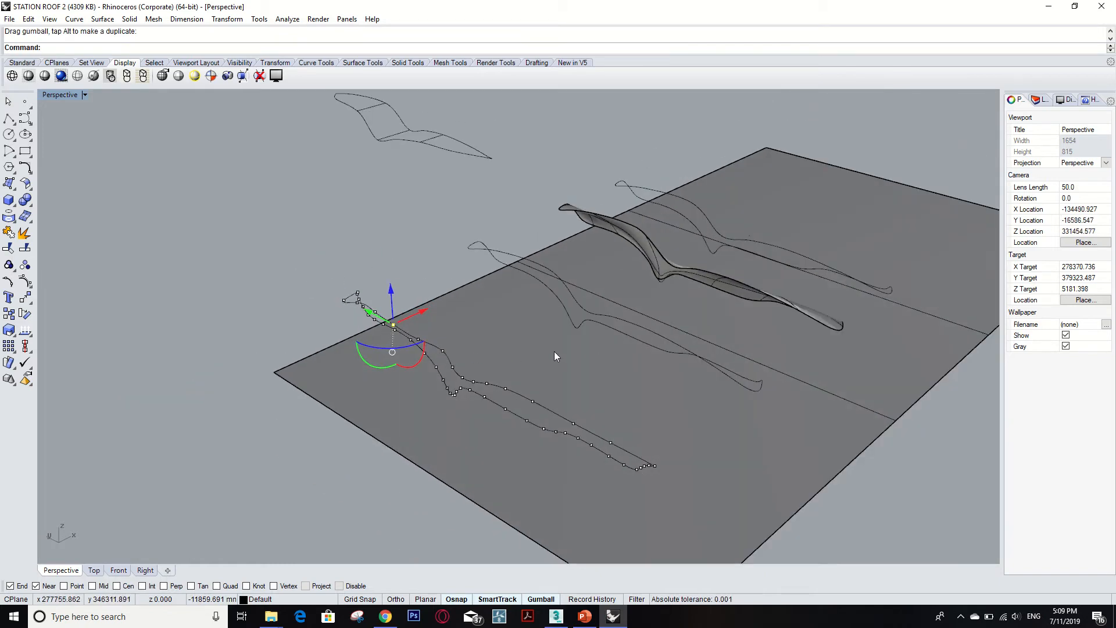
pyautogui.scroll(3, 520, 399)
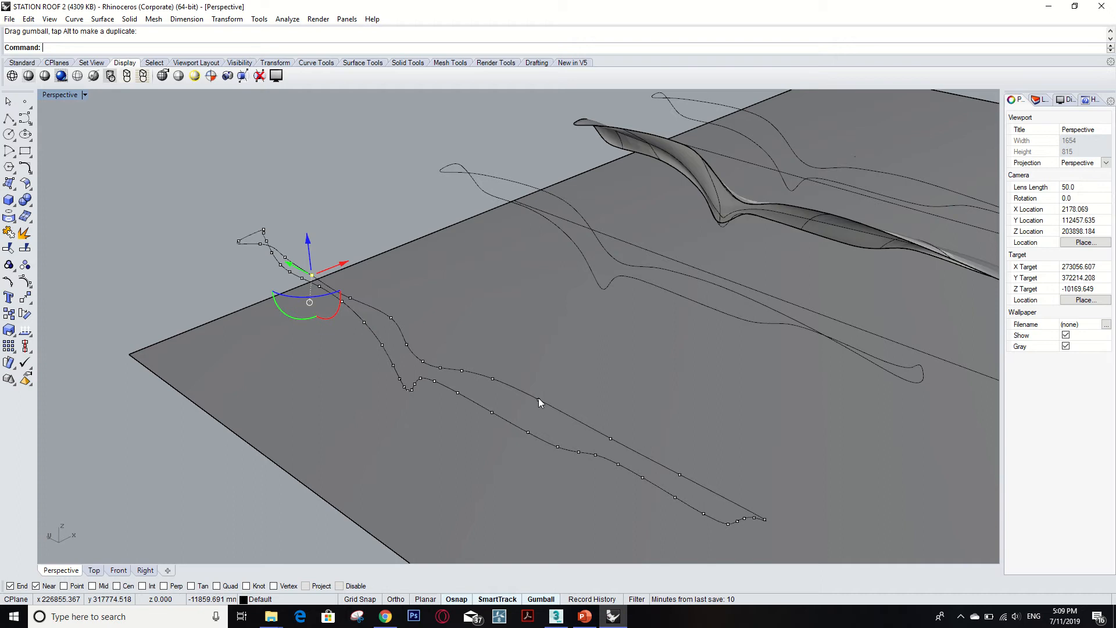
pyautogui.click(539, 399)
pyautogui.moveTo(568, 389); pyautogui.dragTo(532, 405)
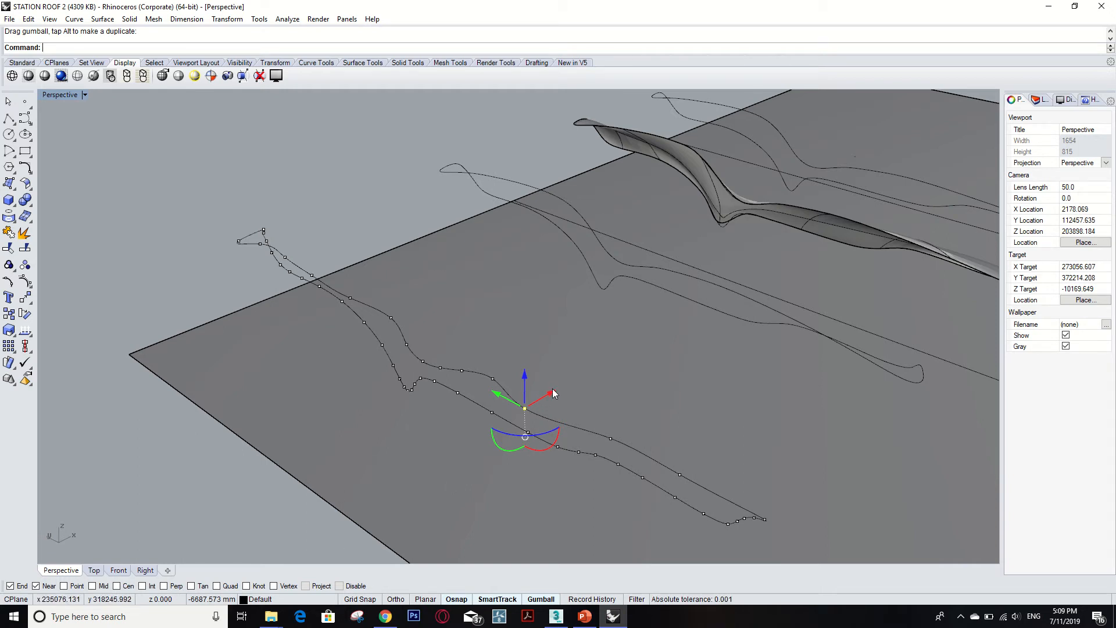
pyautogui.moveTo(553, 389); pyautogui.dragTo(548, 398)
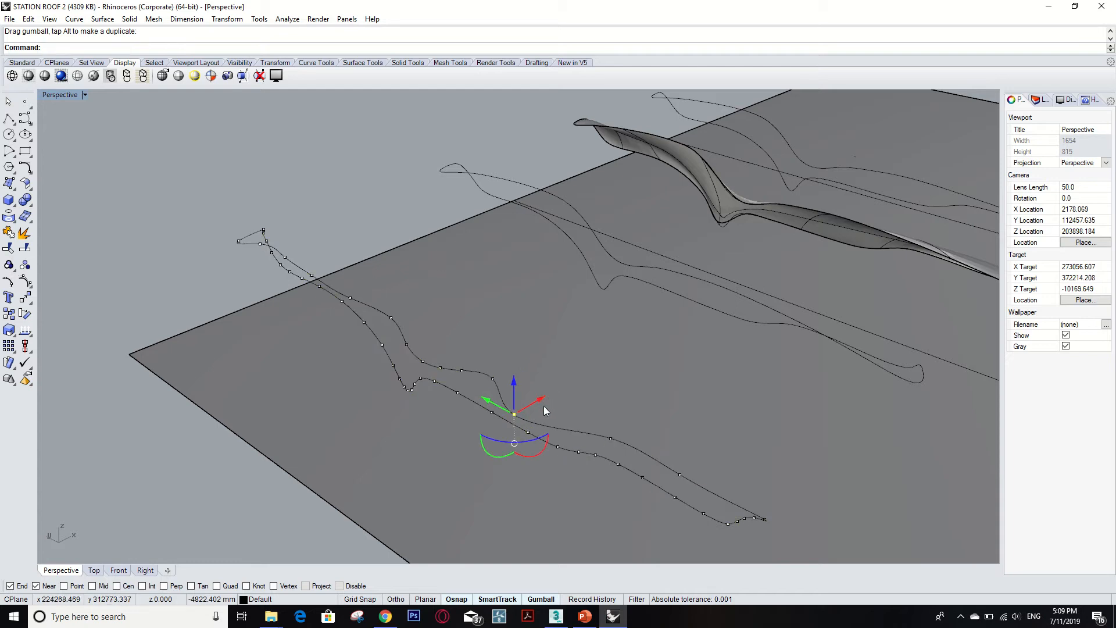
pyautogui.hotkey('ctrl', 'z')
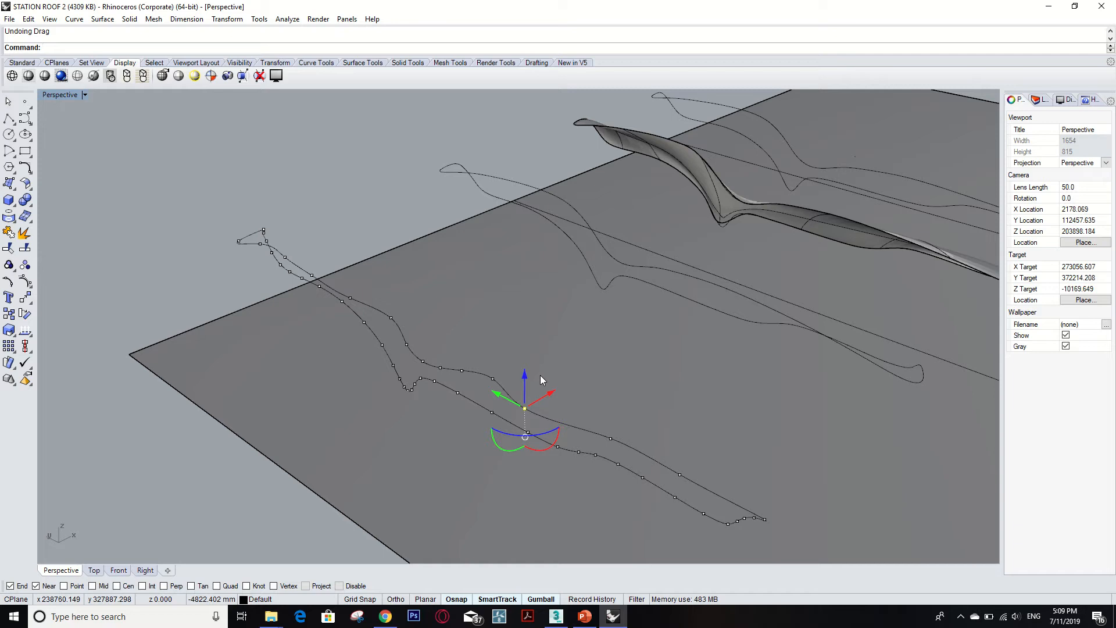
pyautogui.hotkey('ctrl', 'z')
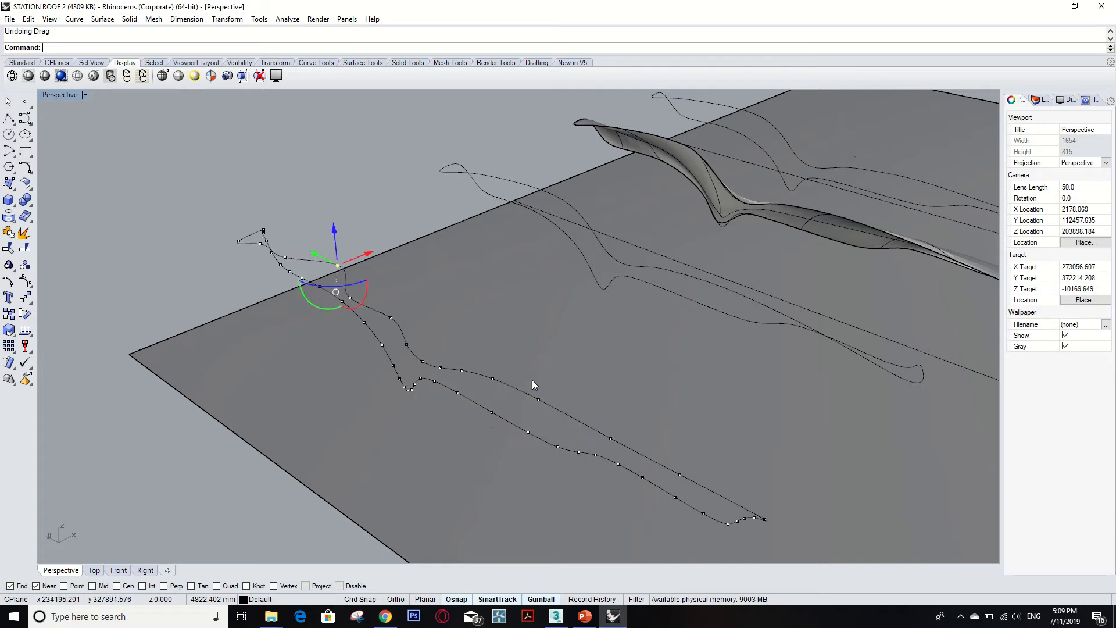
pyautogui.hotkey('ctrl', 'z')
pyautogui.hotkey('ctrl', 'z')
pyautogui.hotkey('ctrl', 'z')
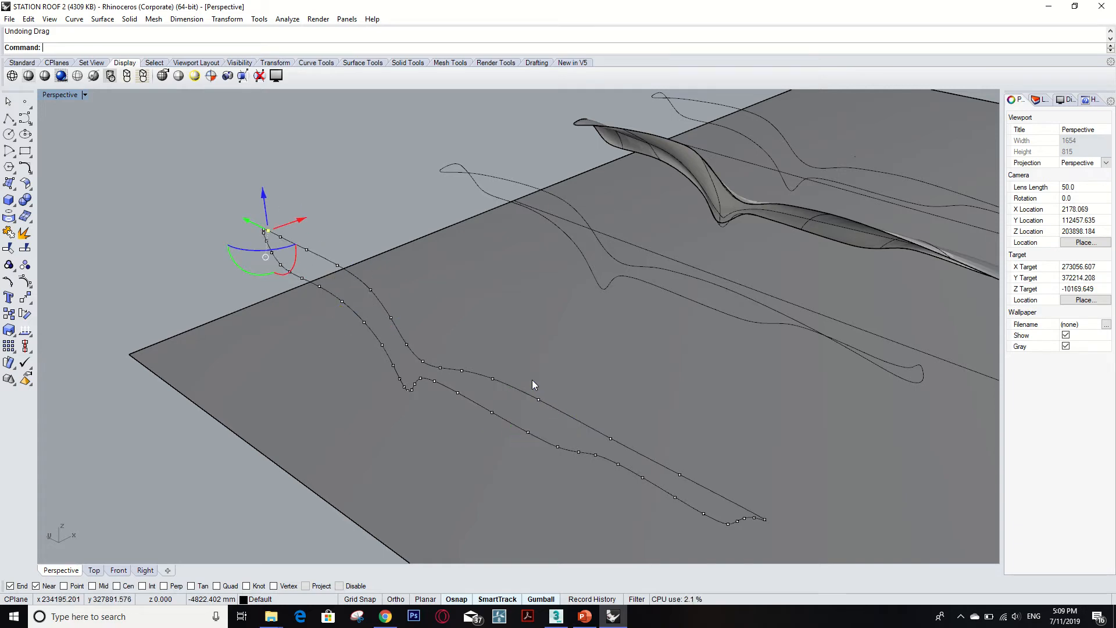
# Orbit to a low side view of the roof plane and select the traced profile curves to inspect them.
pyautogui.scroll(-5, 532, 380)
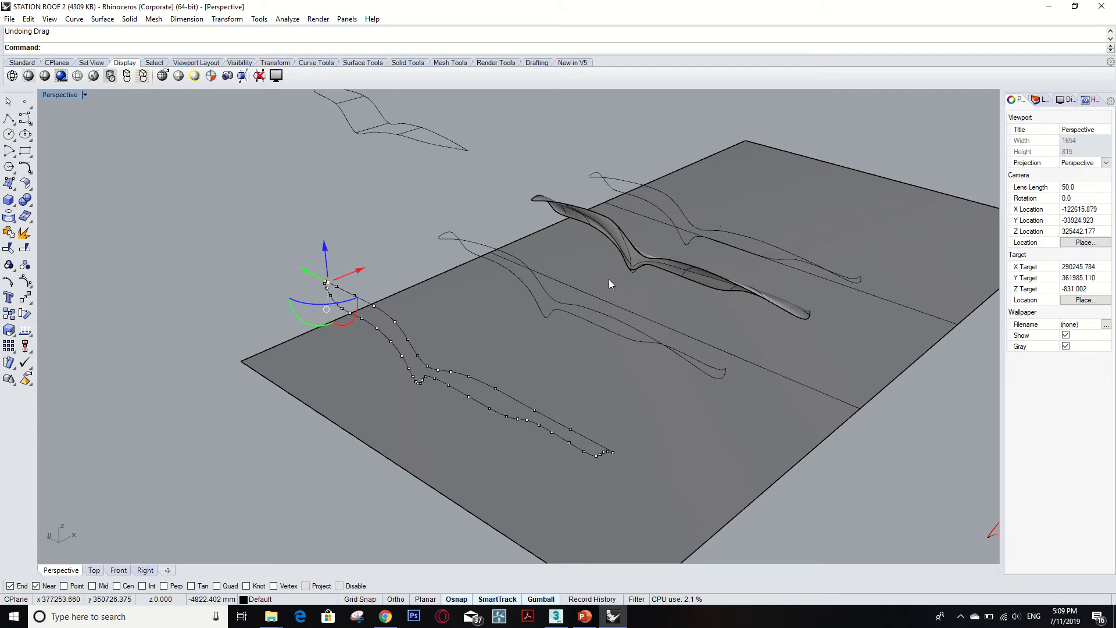
pyautogui.scroll(2, 609, 279)
pyautogui.middleClick(602, 289)
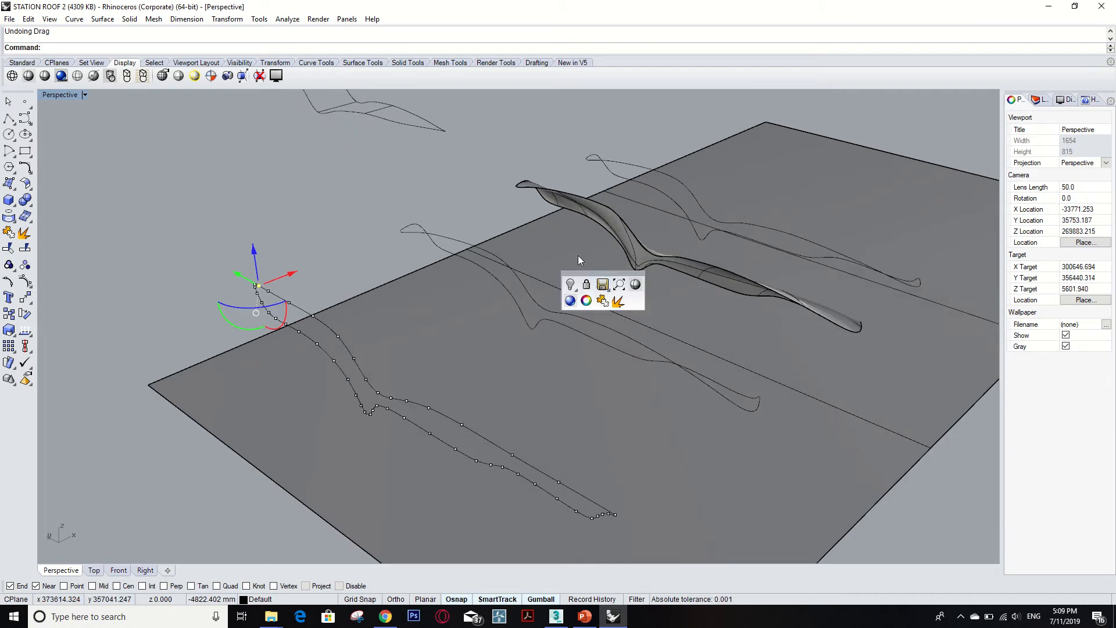
pyautogui.click(563, 240)
pyautogui.click(497, 211)
pyautogui.moveTo(498, 209); pyautogui.dragTo(532, 268, button='right')
pyautogui.click(542, 269)
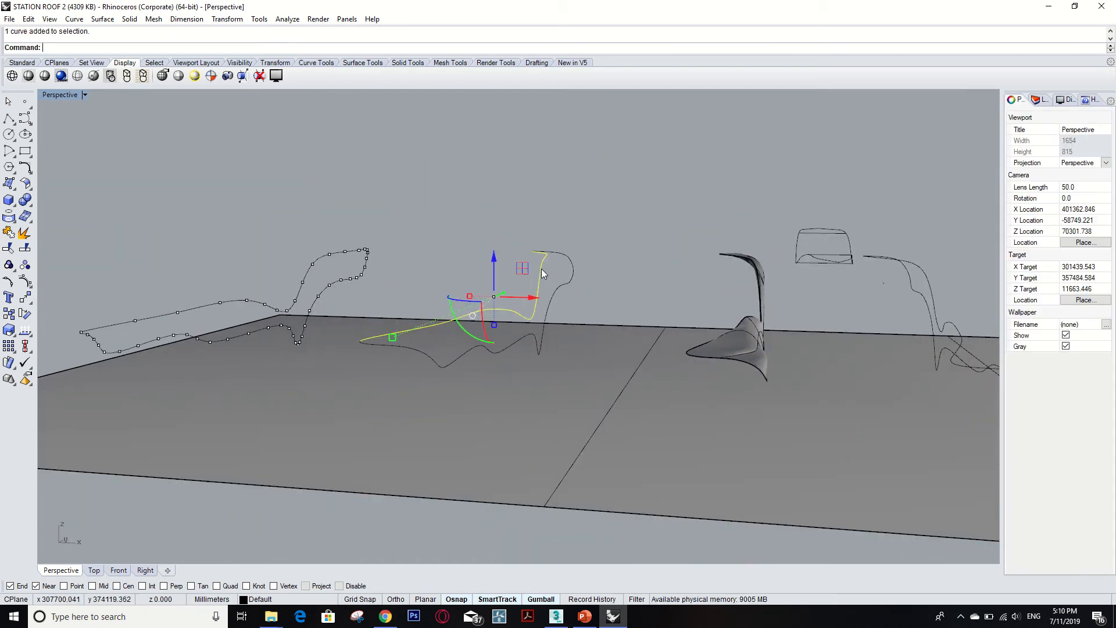
pyautogui.click(590, 239)
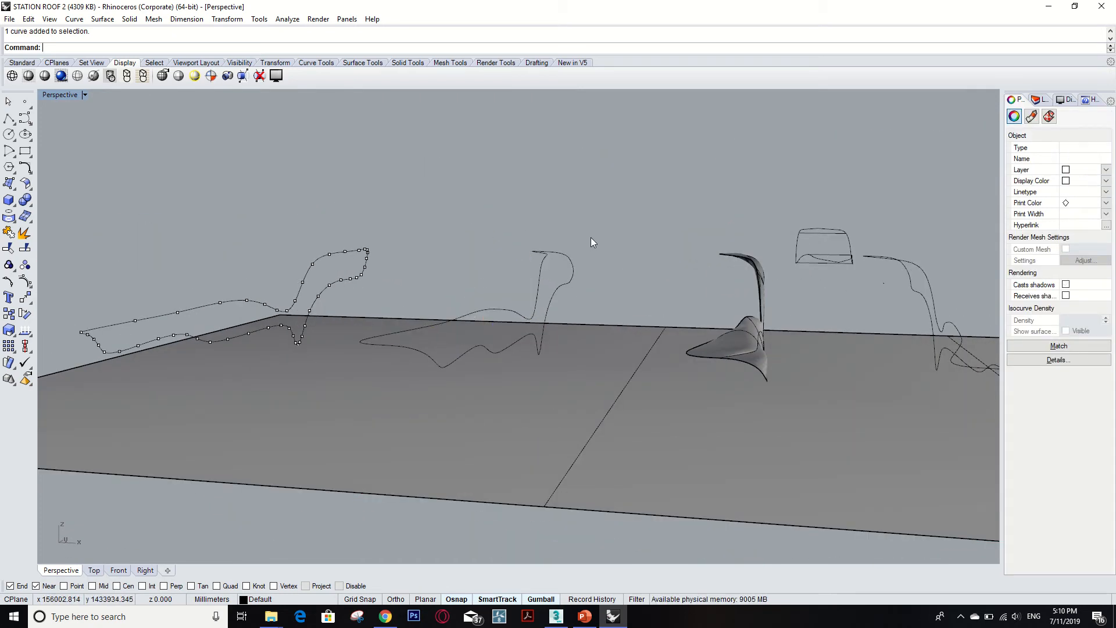
pyautogui.click(365, 246)
pyautogui.moveTo(449, 229)
pyautogui.mouseDown(button='right')
pyautogui.moveTo(463, 241)
pyautogui.moveTo(449, 230)
pyautogui.mouseUp(button='right')
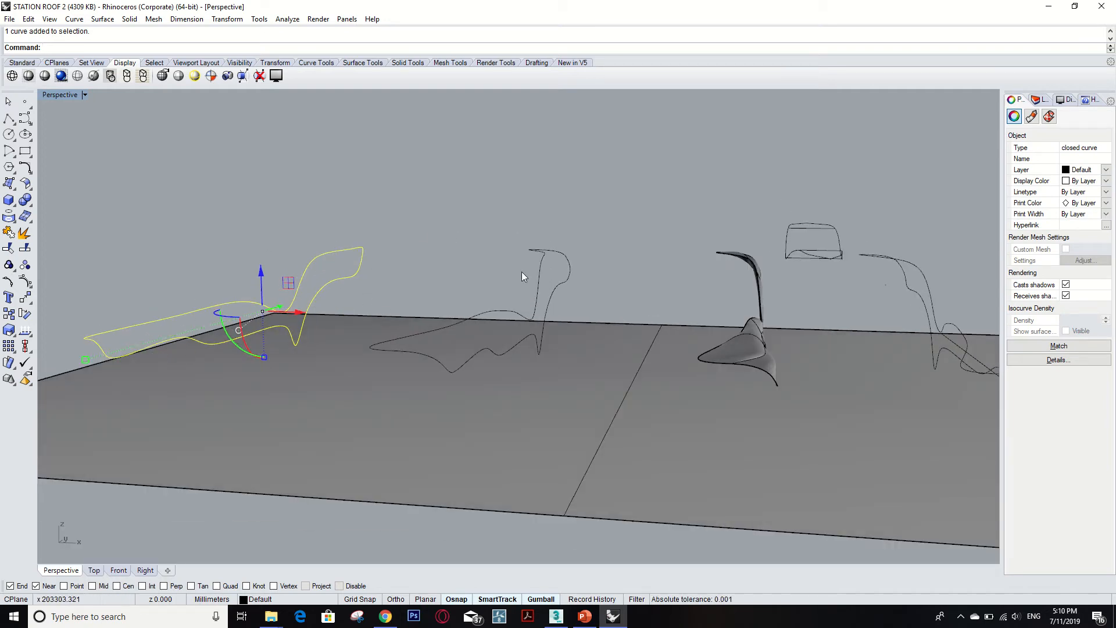
# Select each open and closed profile curve in turn from several viewpoints to examine their shapes.
pyautogui.click(524, 319)
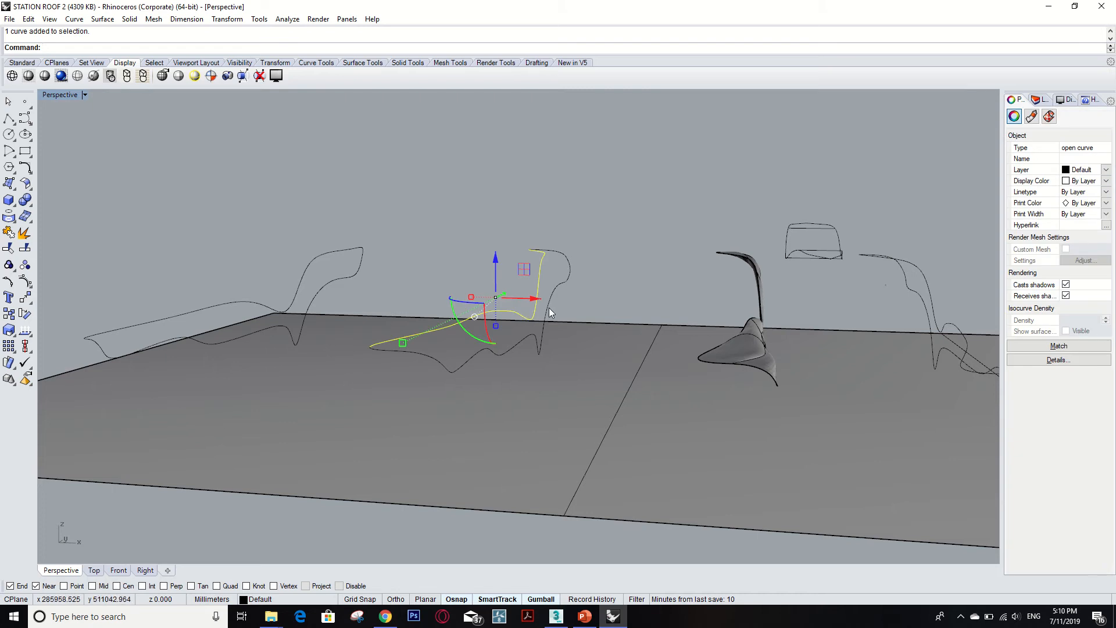
pyautogui.click(549, 310)
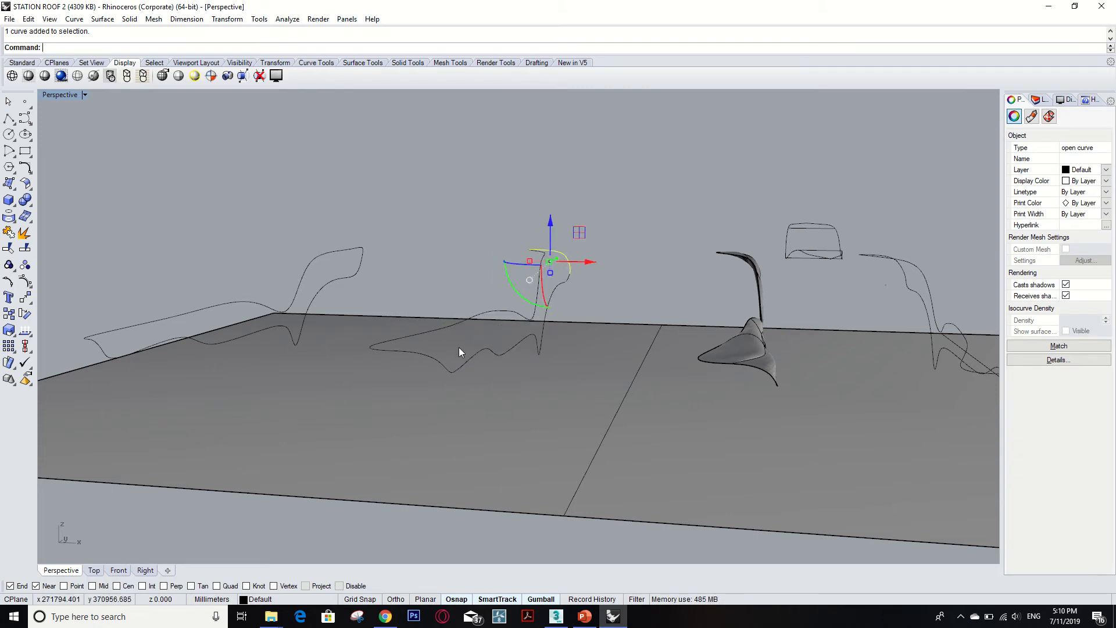
pyautogui.click(440, 366)
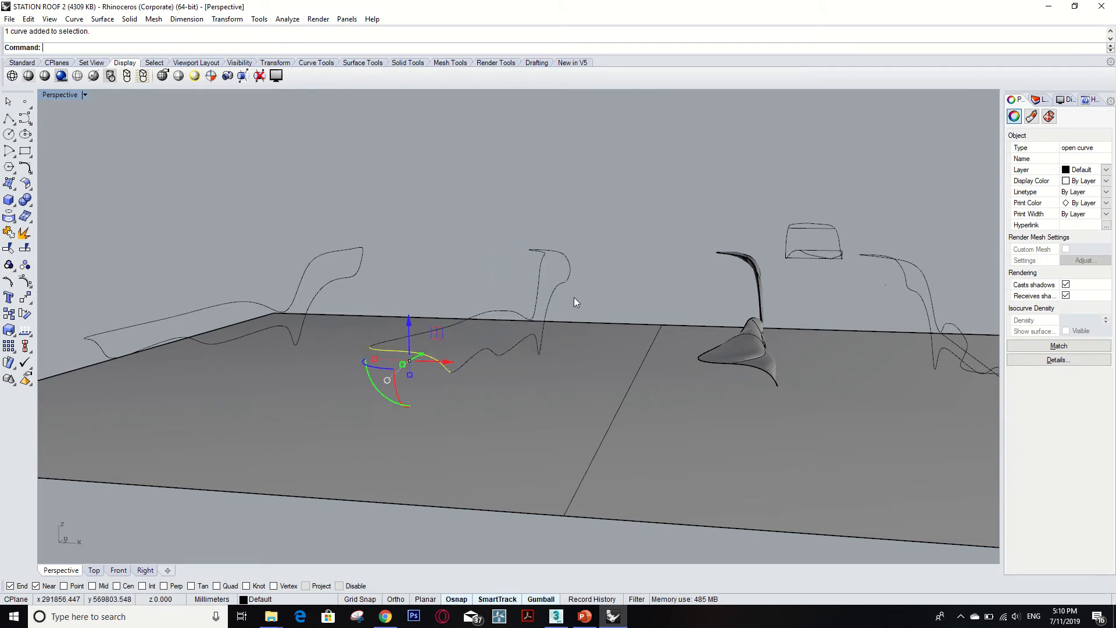
pyautogui.moveTo(574, 299); pyautogui.dragTo(527, 315, button='right')
pyautogui.scroll(2, 528, 315)
pyautogui.click(634, 282)
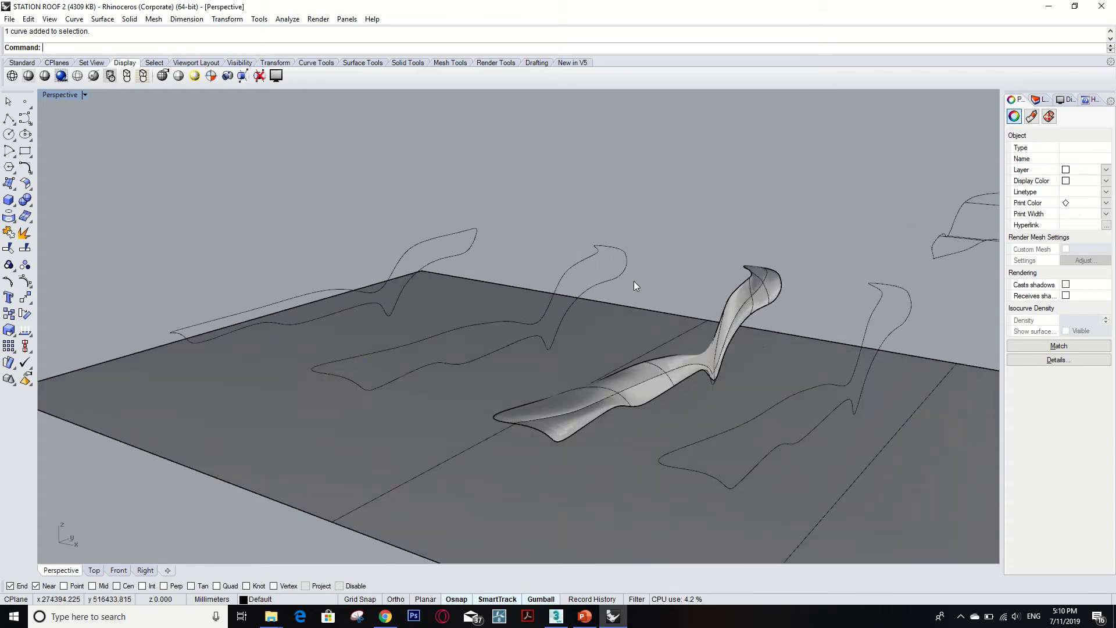
pyautogui.moveTo(618, 282); pyautogui.dragTo(552, 287, button='right')
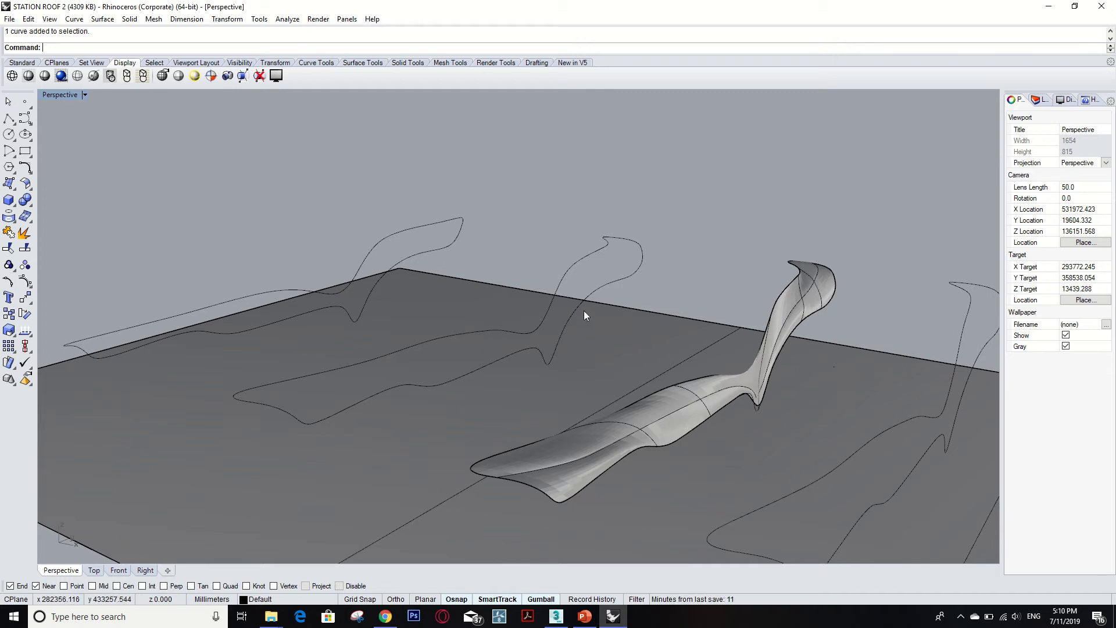
pyautogui.click(578, 264)
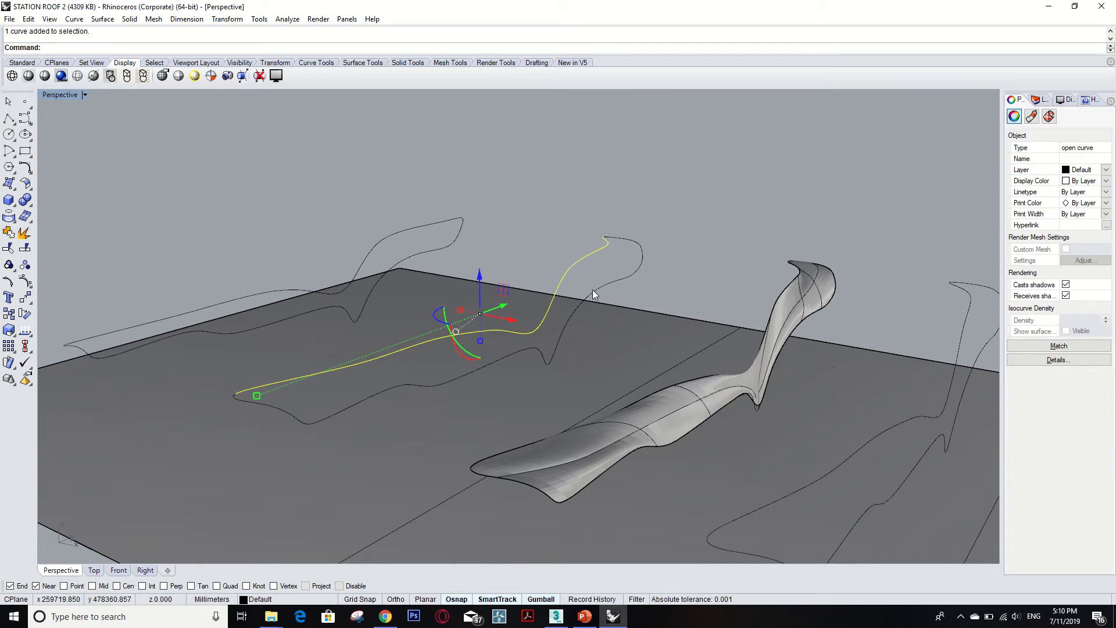
pyautogui.click(639, 250)
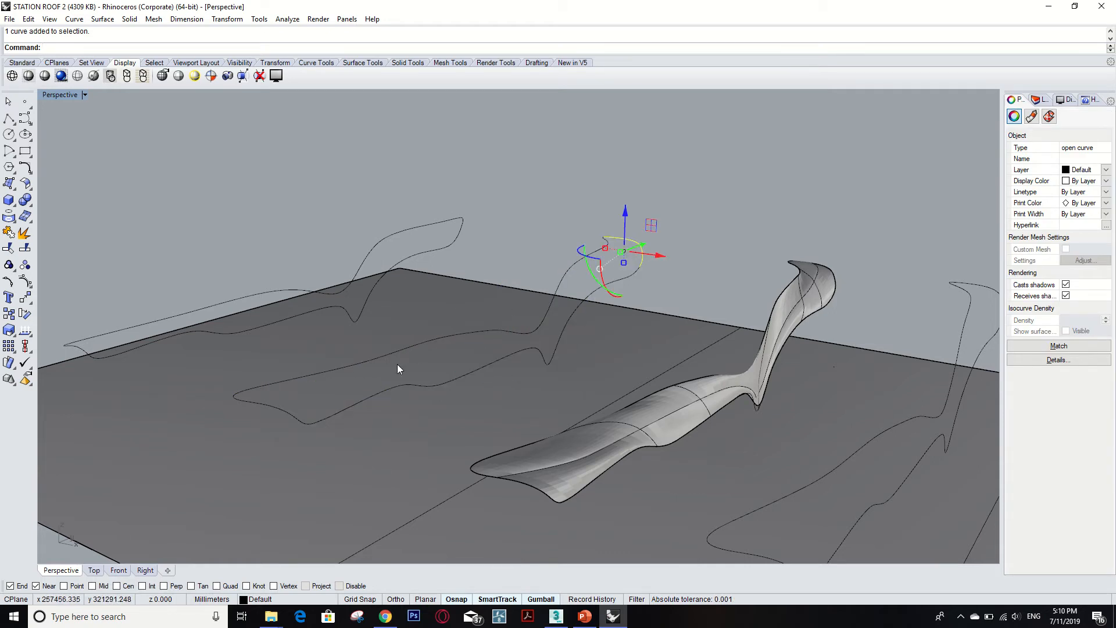
pyautogui.click(293, 418)
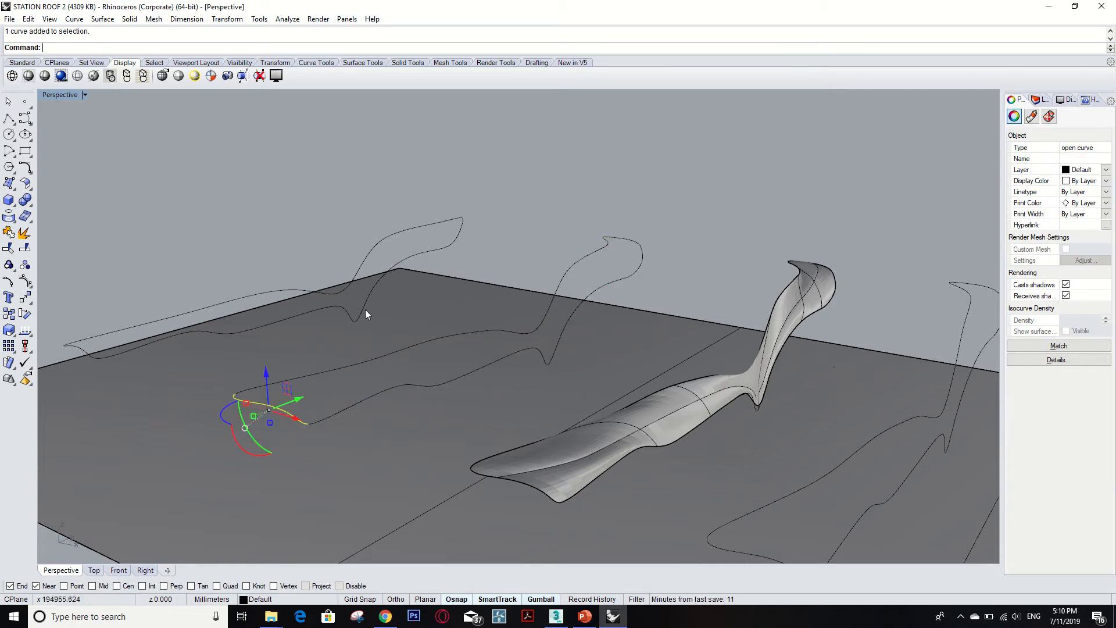
pyautogui.click(430, 254)
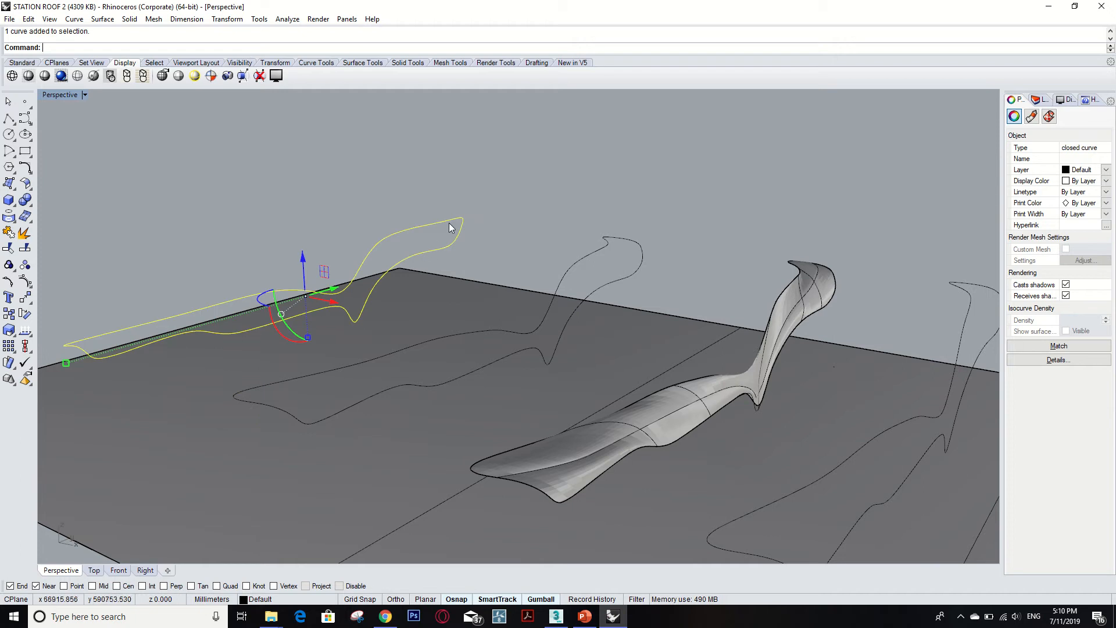
# Draw a two-point interpolated curve starting at the closed profile's upper tip and rising outward.
pyautogui.write('InterpCrv')
pyautogui.press('Return')
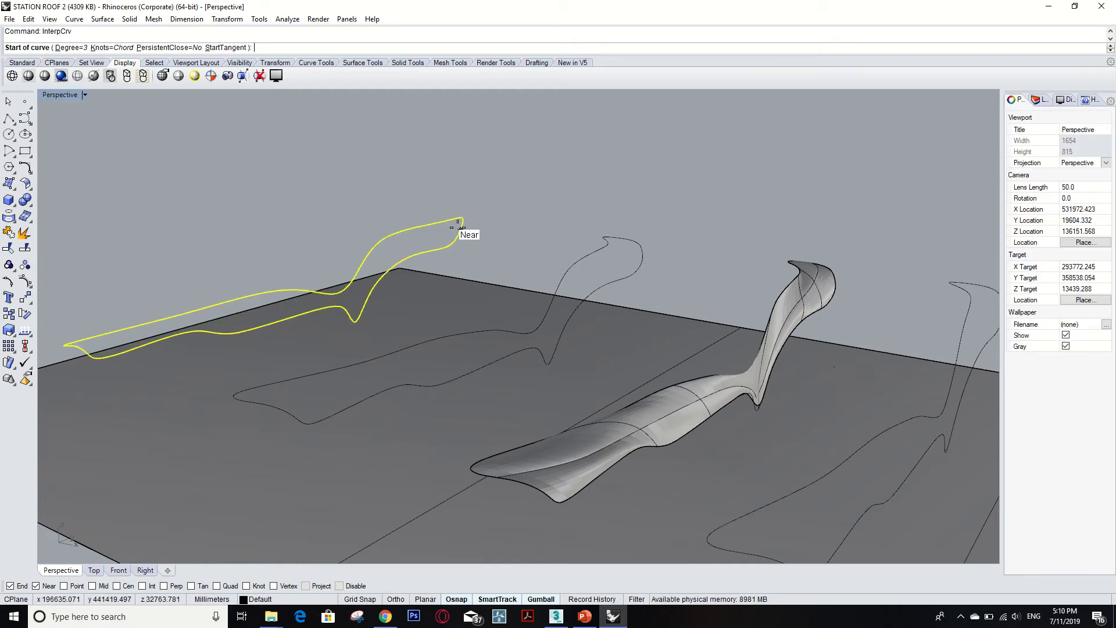
pyautogui.scroll(2, 450, 226)
pyautogui.click(428, 240)
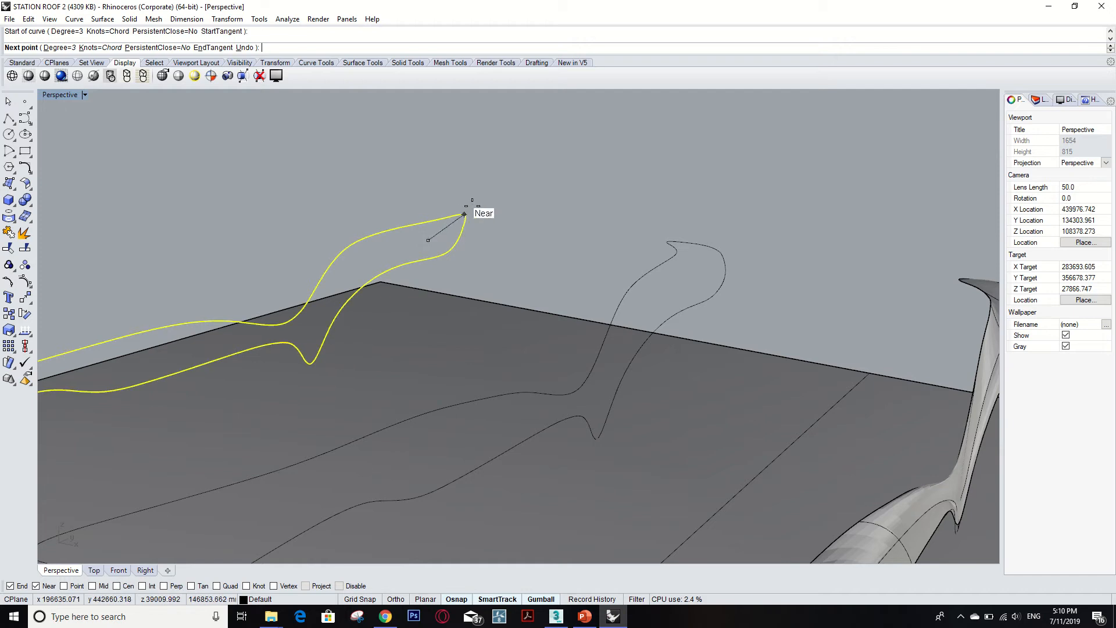
pyautogui.click(488, 188)
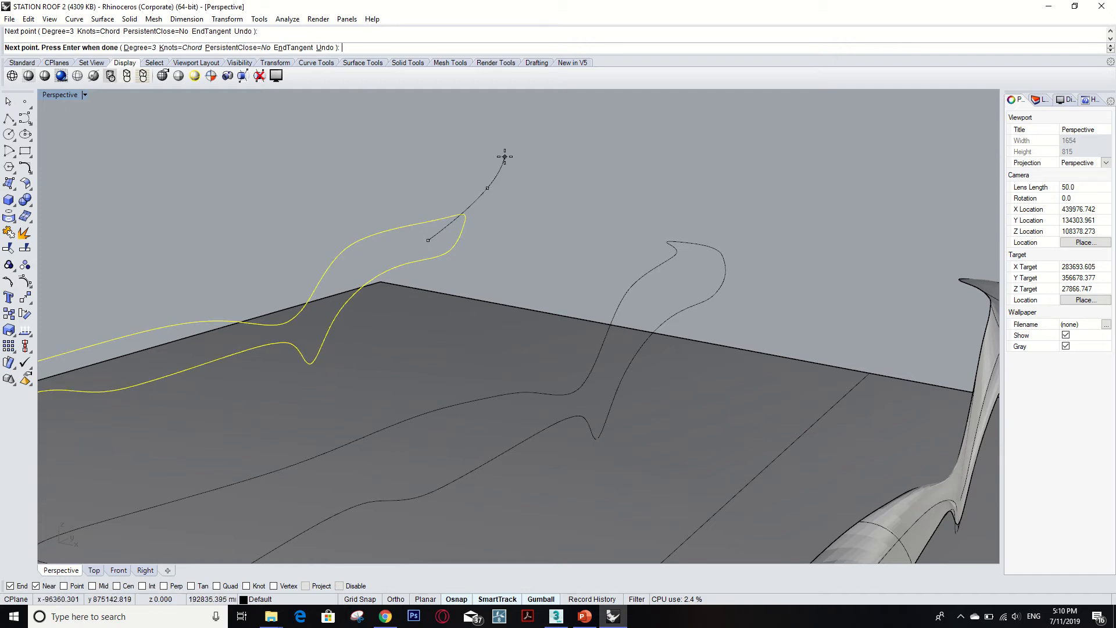
pyautogui.press('Return')
# Draw another short, roughly horizontal interpolated curve just below the profile's upper tip.
pyautogui.press('Return')
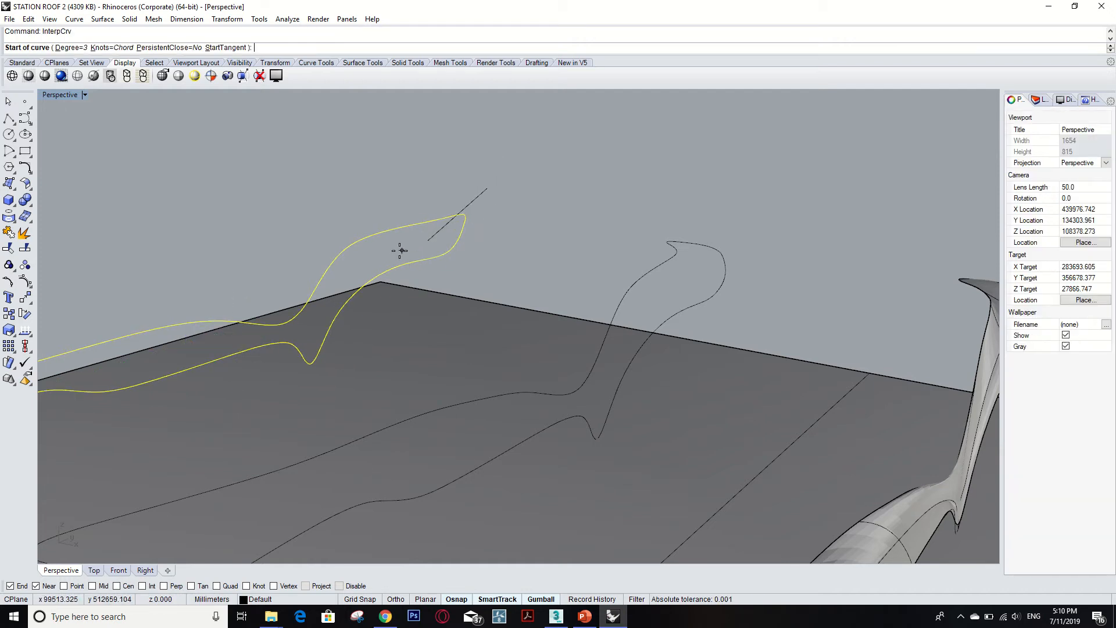
pyautogui.click(402, 252)
pyautogui.click(513, 260)
# Draw a short interpolated curve from the closed profile's far end along the roof plane edge.
pyautogui.press('Return')
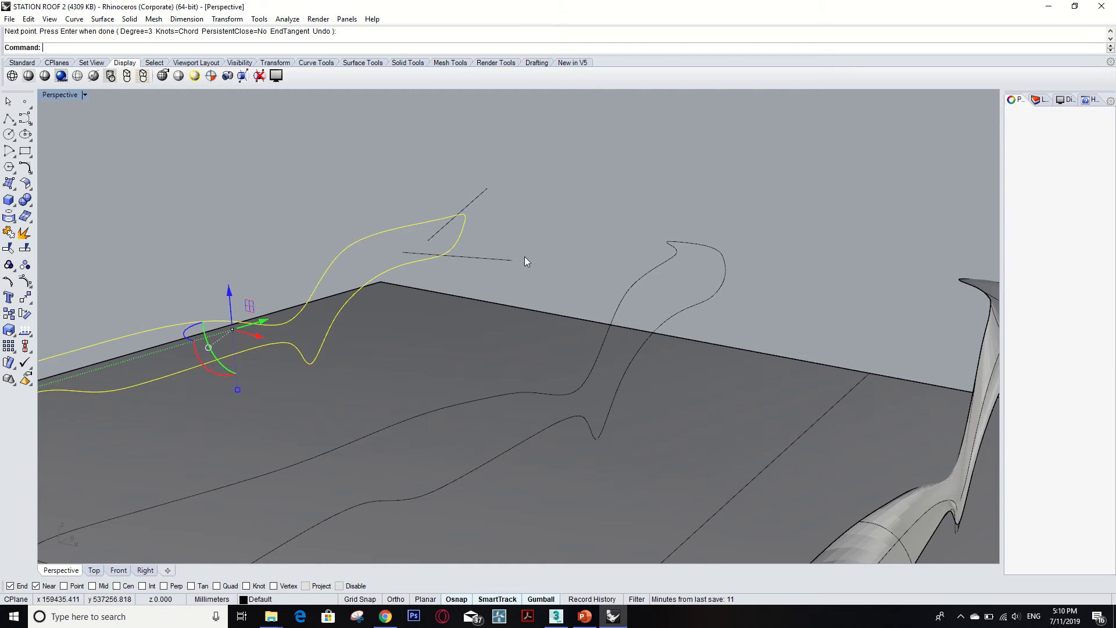
pyautogui.scroll(-4, 526, 259)
pyautogui.press('Return')
pyautogui.click(70, 350)
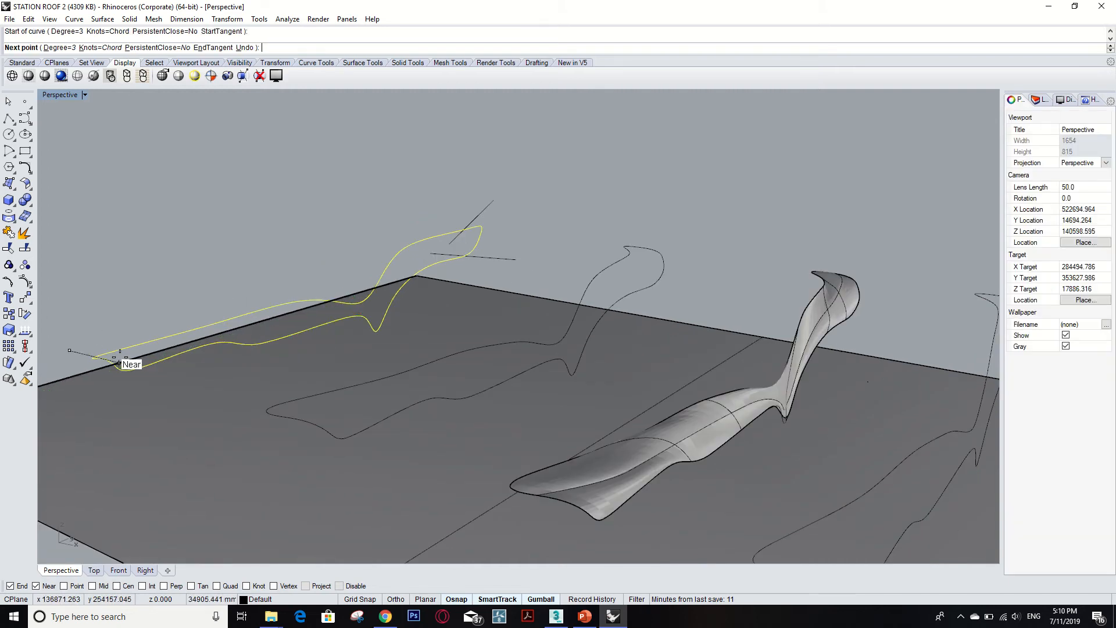
pyautogui.scroll(4, 133, 346)
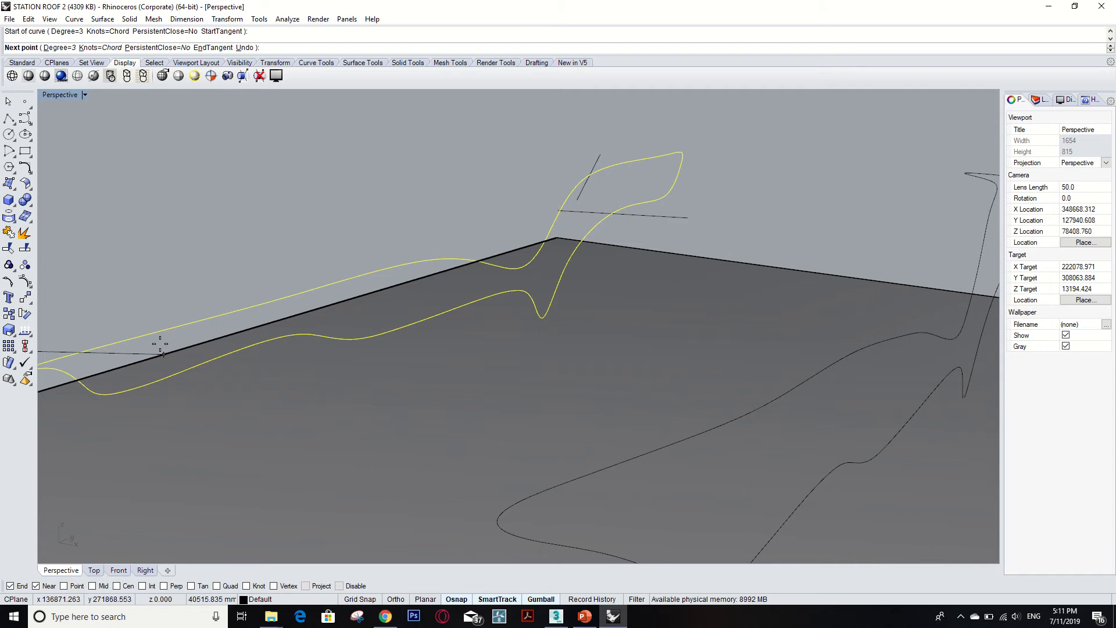
pyautogui.click(184, 337)
pyautogui.press('Return')
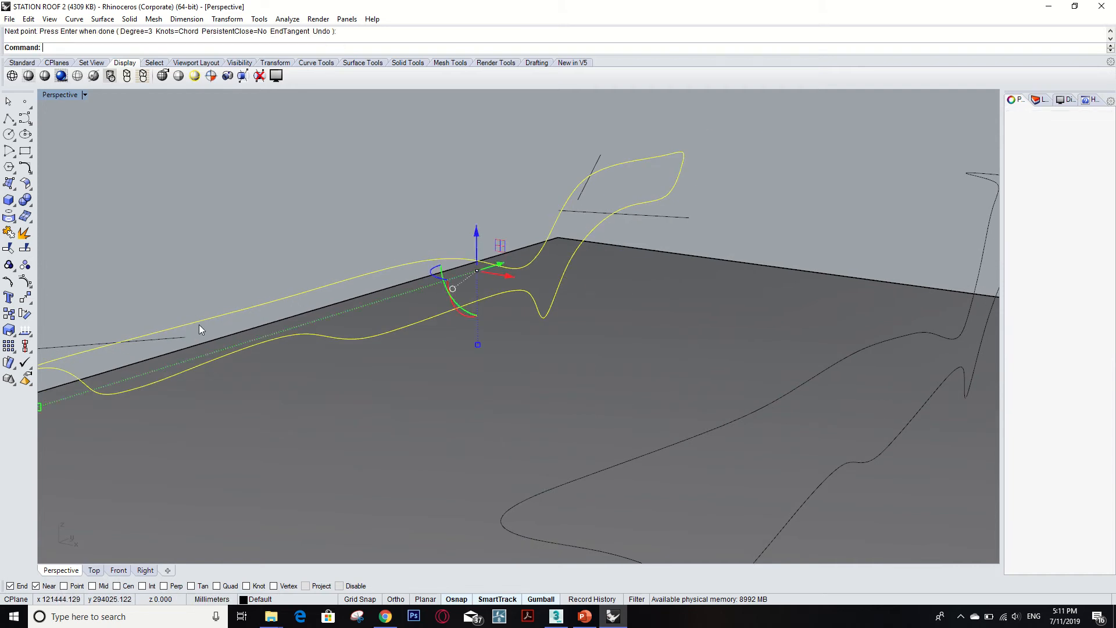
# Draw a short interpolated curve from the open profile's near end down toward the roof plane.
pyautogui.press('Return')
pyautogui.click(148, 370)
pyautogui.click(130, 423)
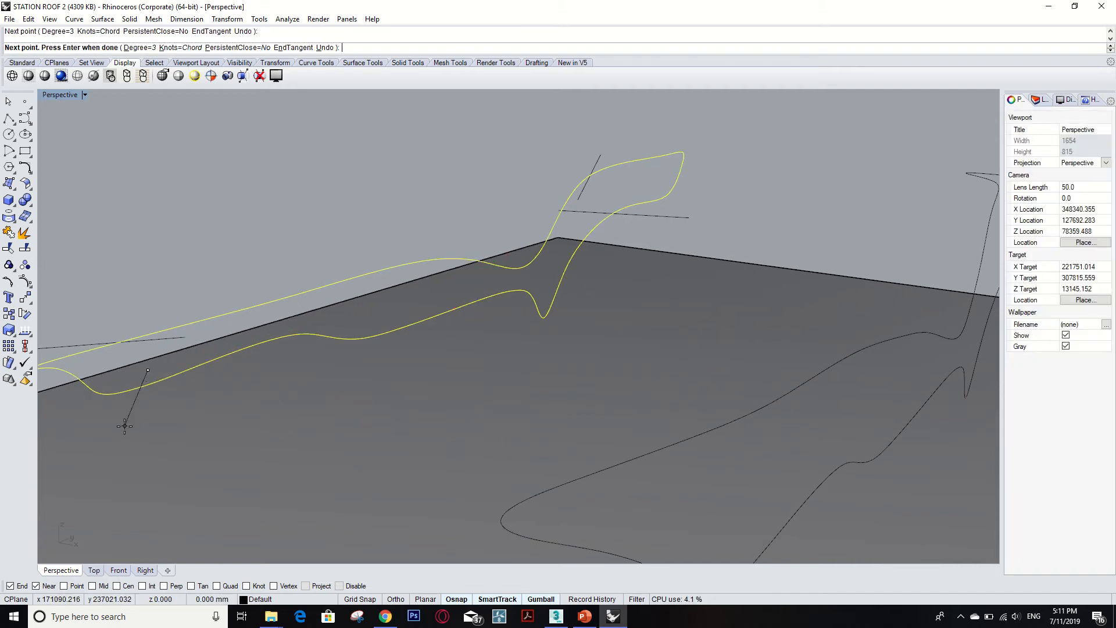
pyautogui.press('Return')
pyautogui.scroll(-3, 344, 383)
pyautogui.click(493, 193)
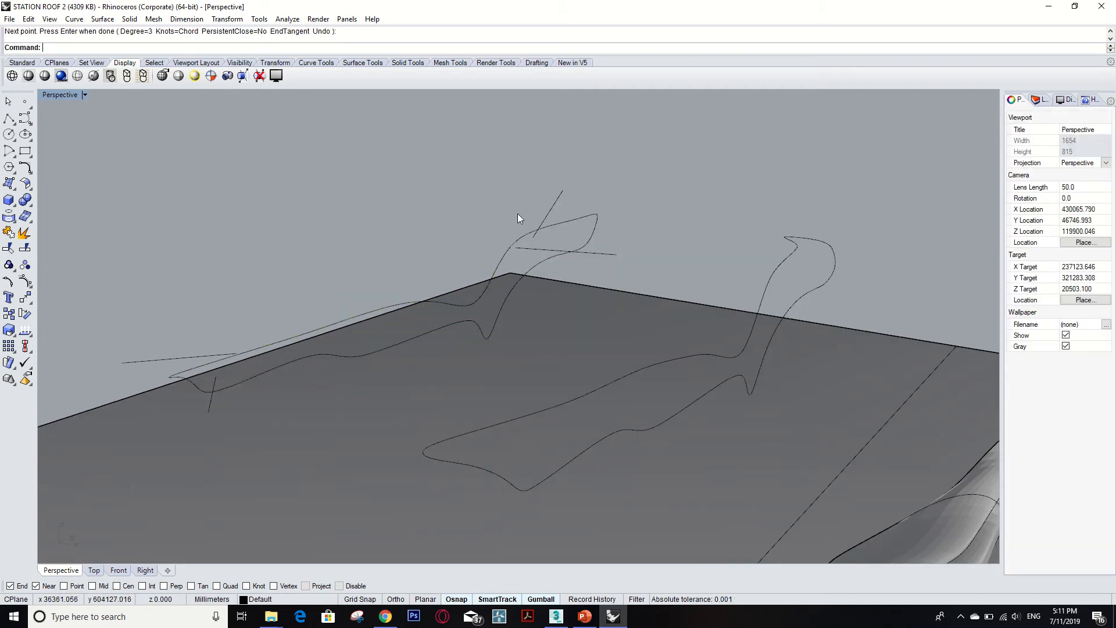
pyautogui.write('Tr')
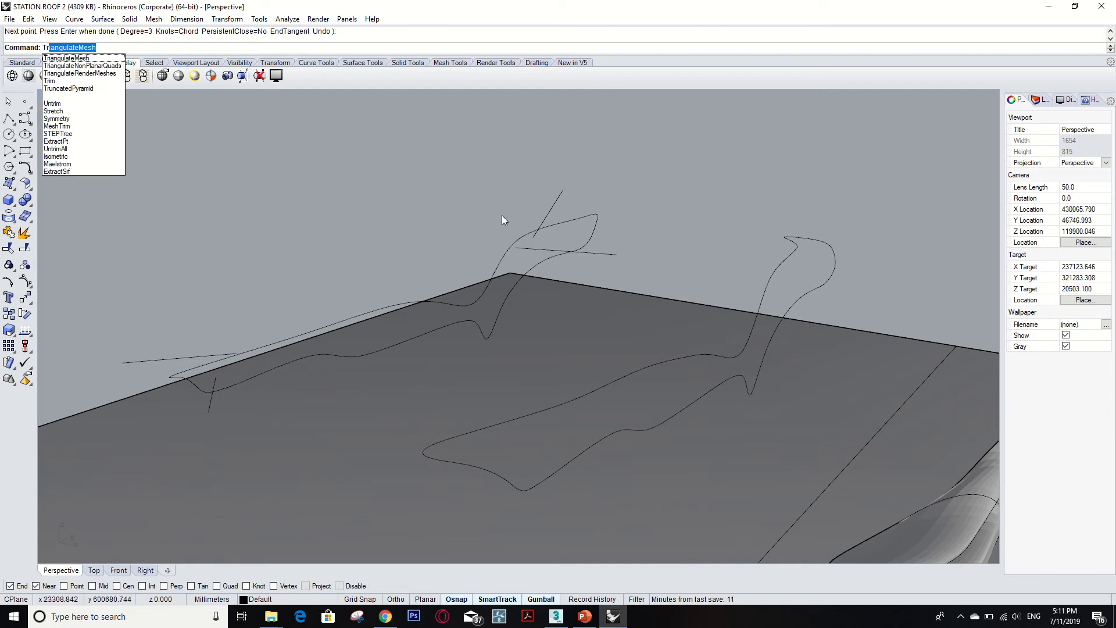
pyautogui.press('Escape')
pyautogui.press('Escape')
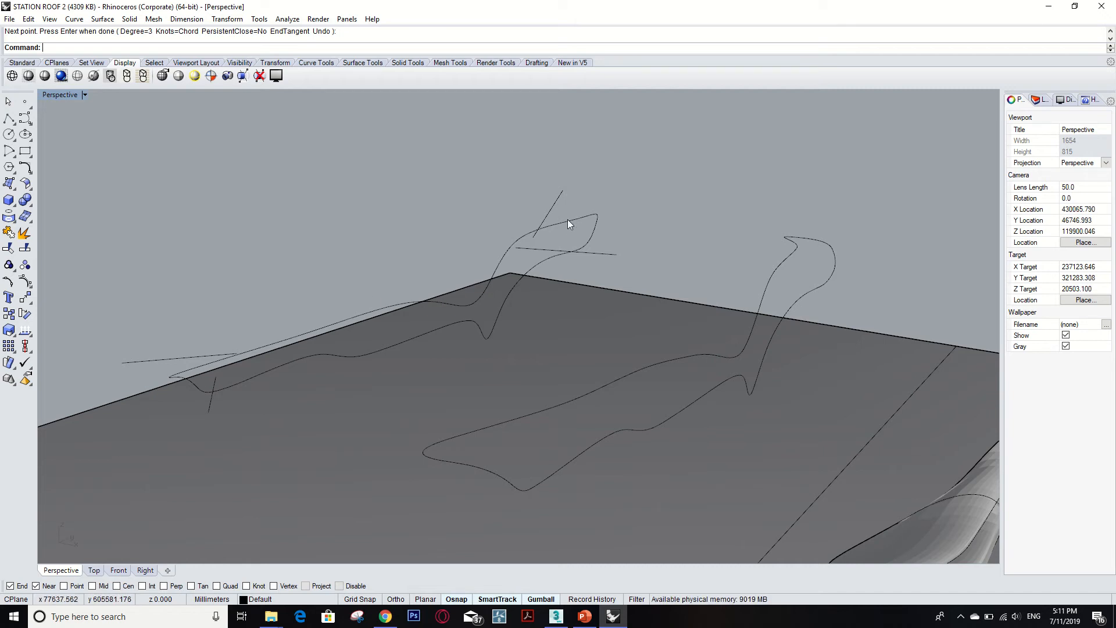
# Try to trim the closed profile's tip using the two short curves as cutting objects.
pyautogui.scroll(4, 553, 224)
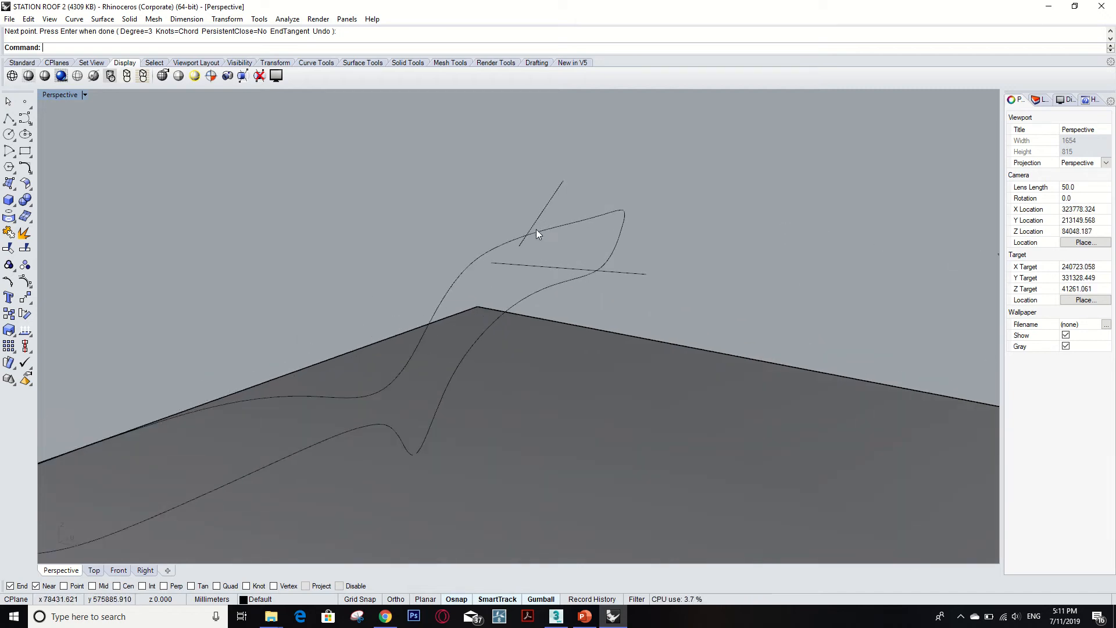
pyautogui.write('Tr')
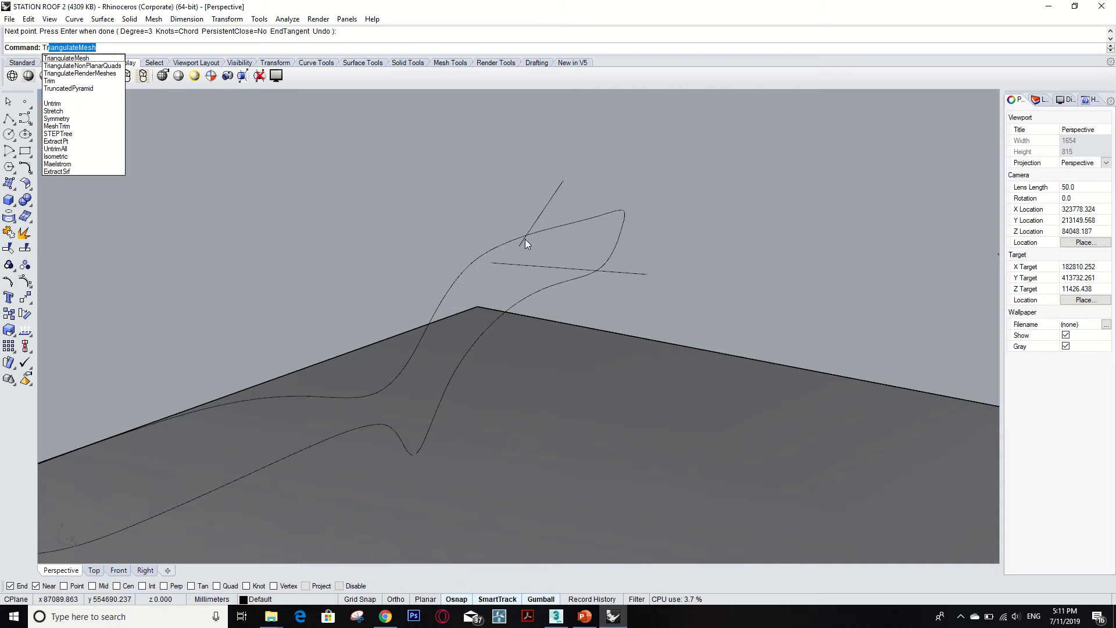
pyautogui.write('im')
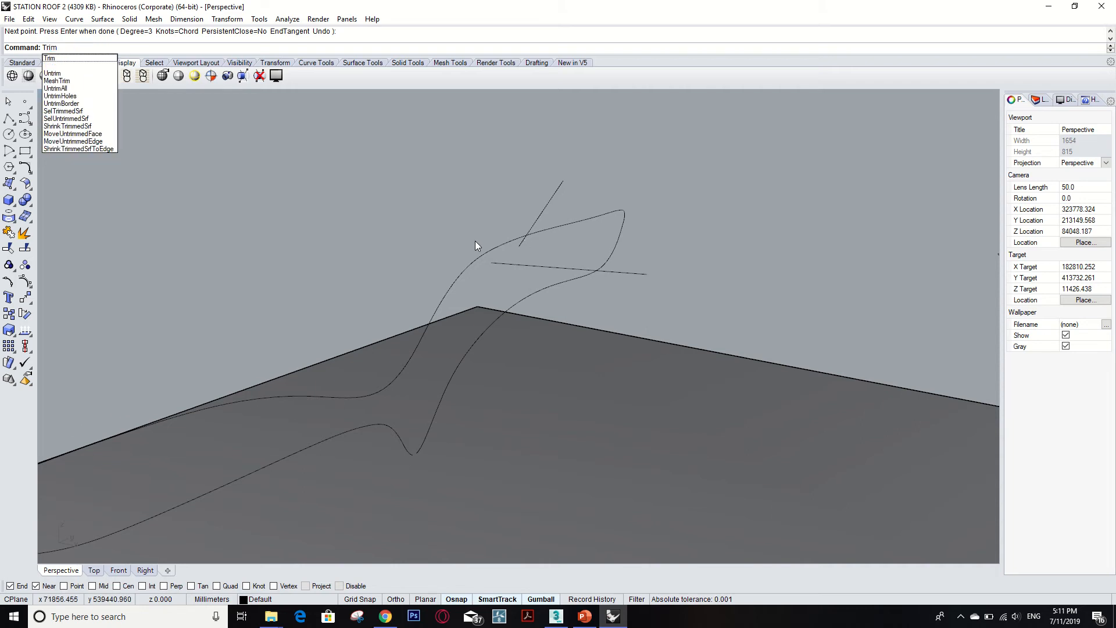
pyautogui.press('Return')
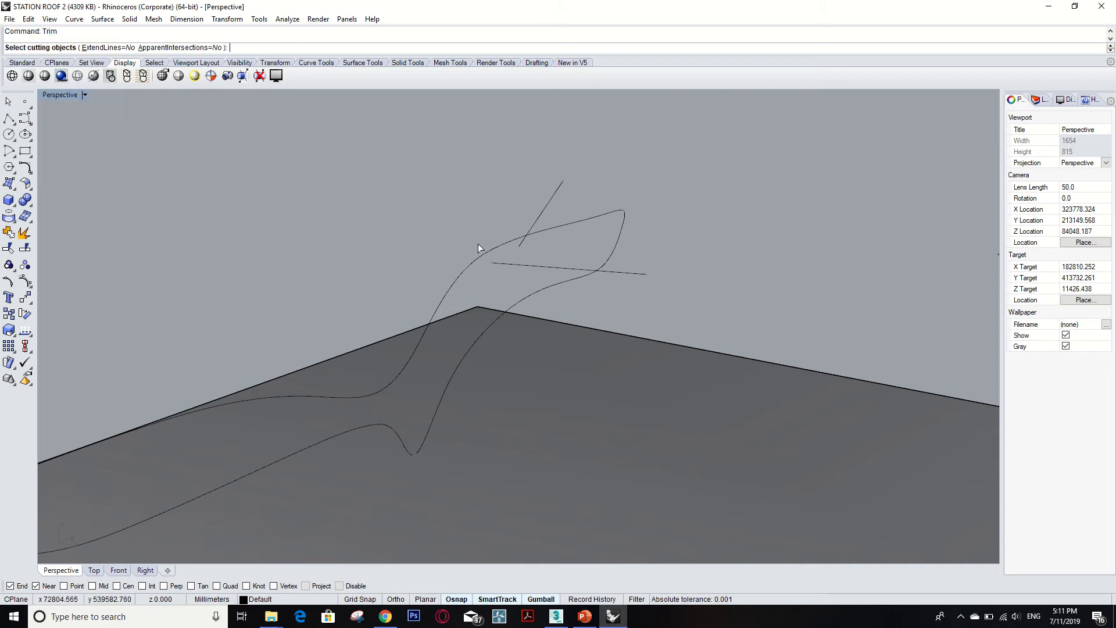
pyautogui.click(547, 208)
pyautogui.click(633, 273)
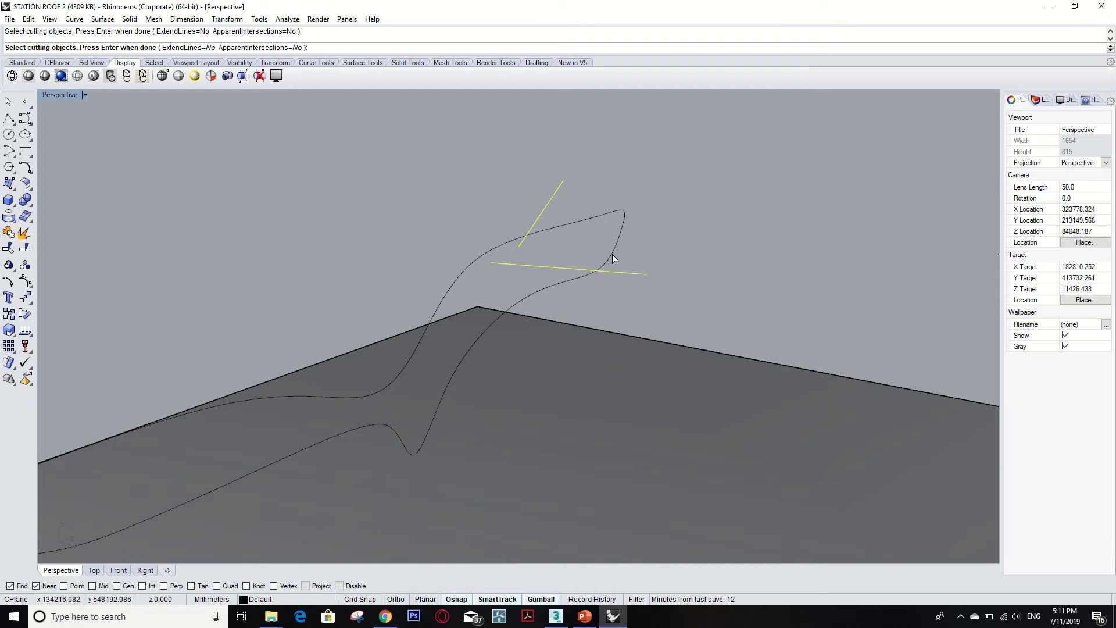
pyautogui.press('Return')
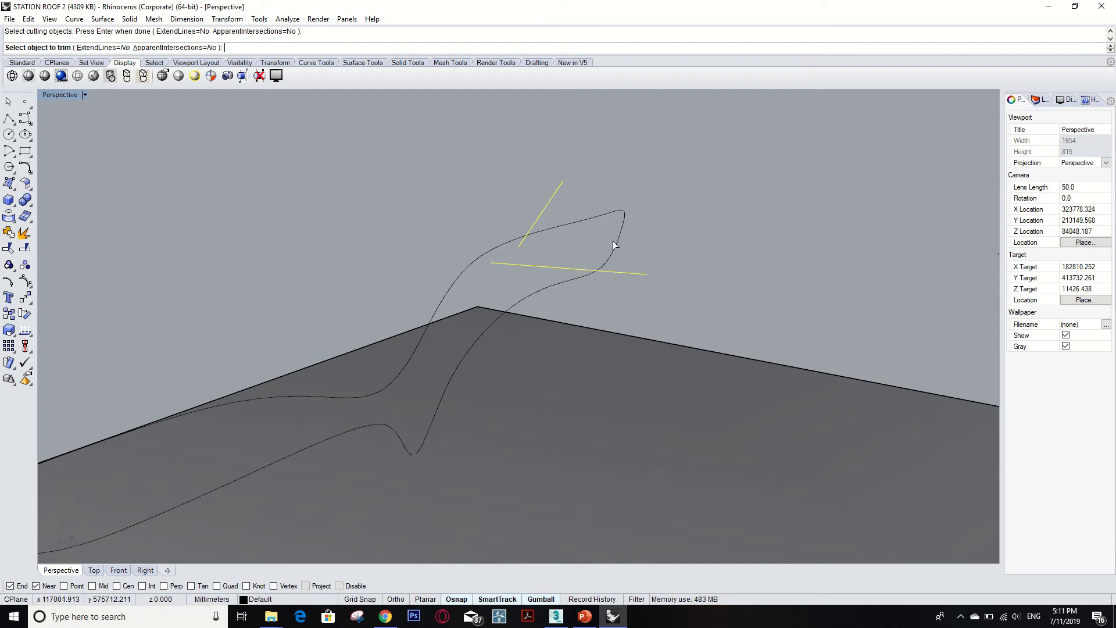
pyautogui.click(617, 240)
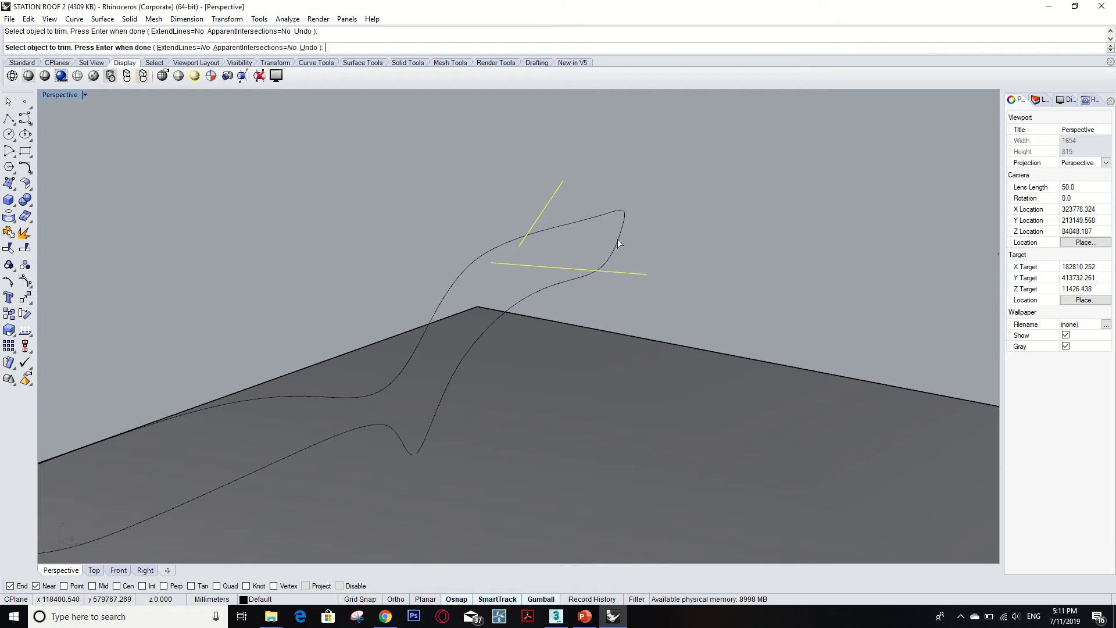
pyautogui.press('Return')
# Undo the last short curve and delete the horizontal cutting curve near the closed profile's tip.
pyautogui.click(618, 239)
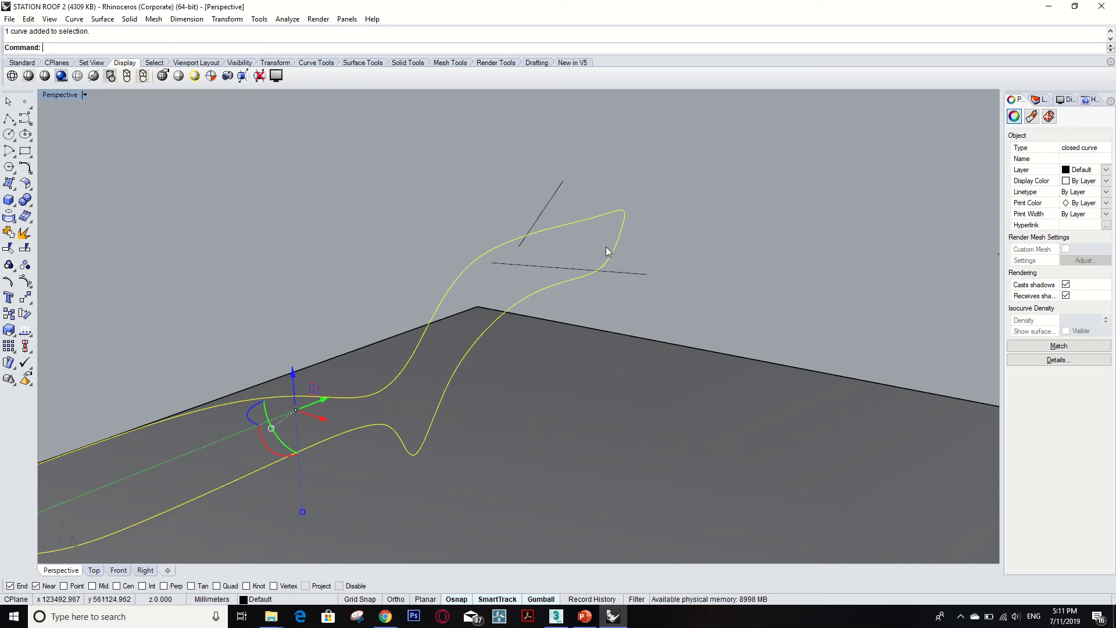
pyautogui.moveTo(618, 241); pyautogui.dragTo(703, 239, button='right')
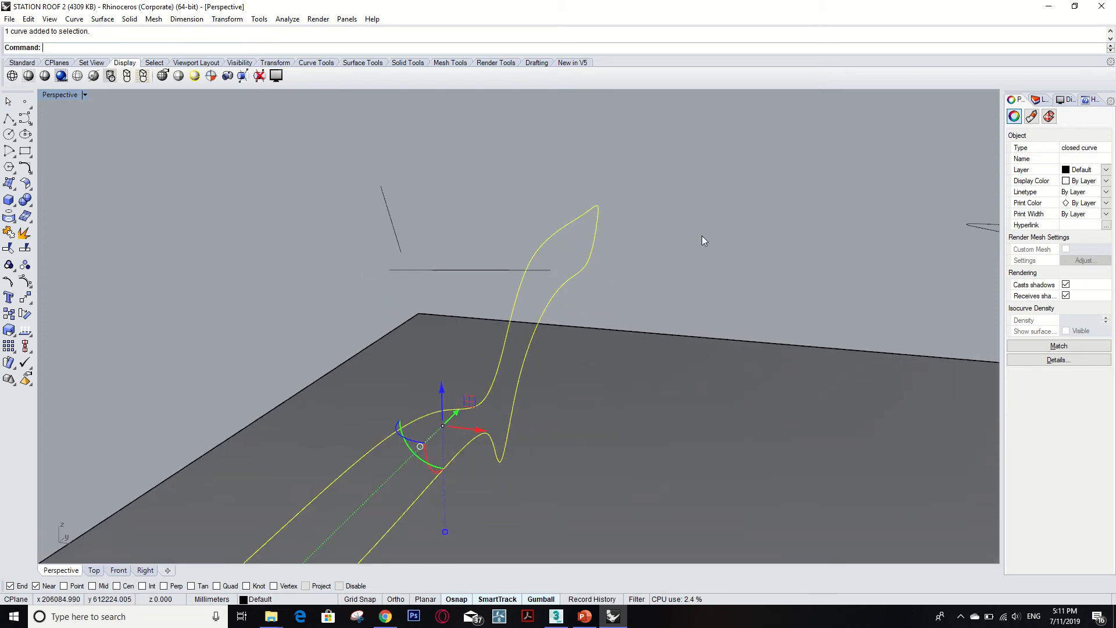
pyautogui.hotkey('ctrl', 'z')
pyautogui.click(470, 270)
pyautogui.press('Delete')
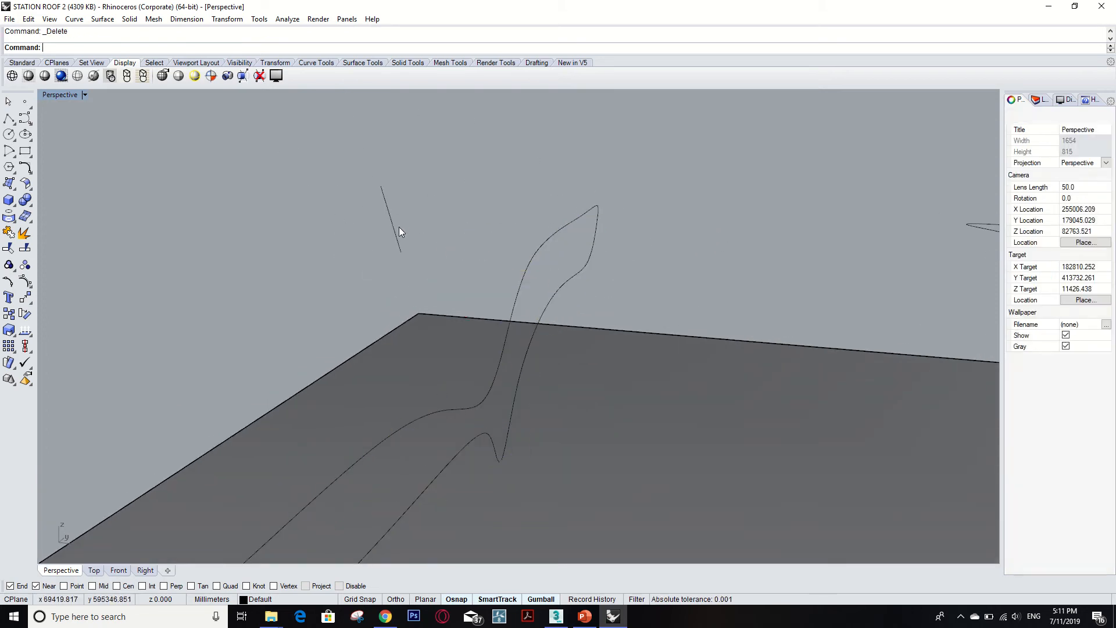
# Draw an interpolated curve from the closed profile's upper tip rising steeply upward.
pyautogui.scroll(-8, 436, 261)
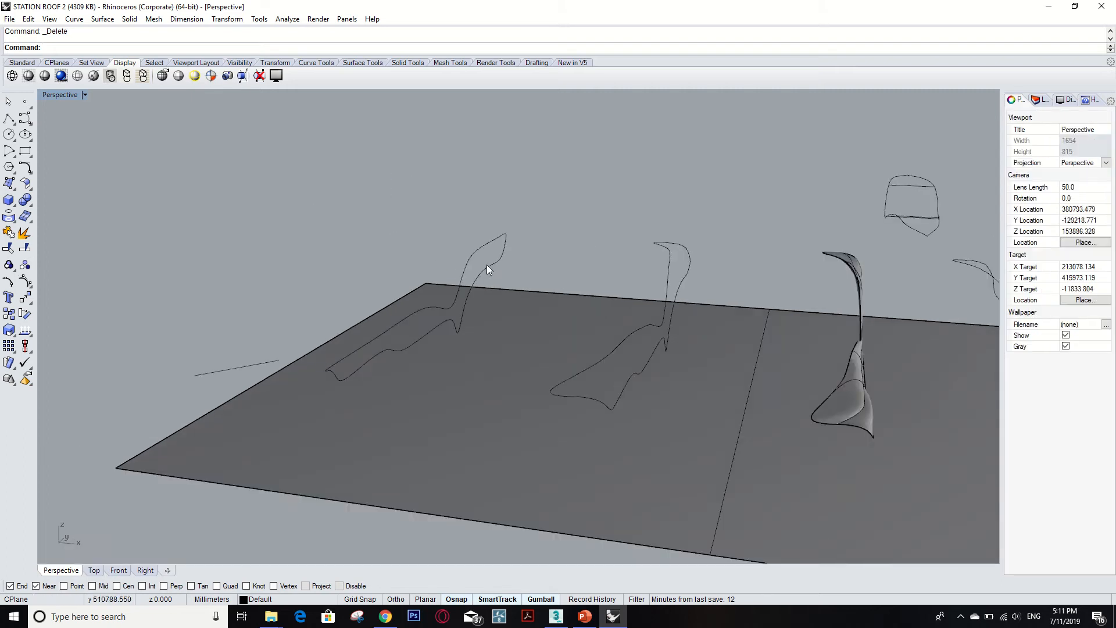
pyautogui.scroll(6, 484, 259)
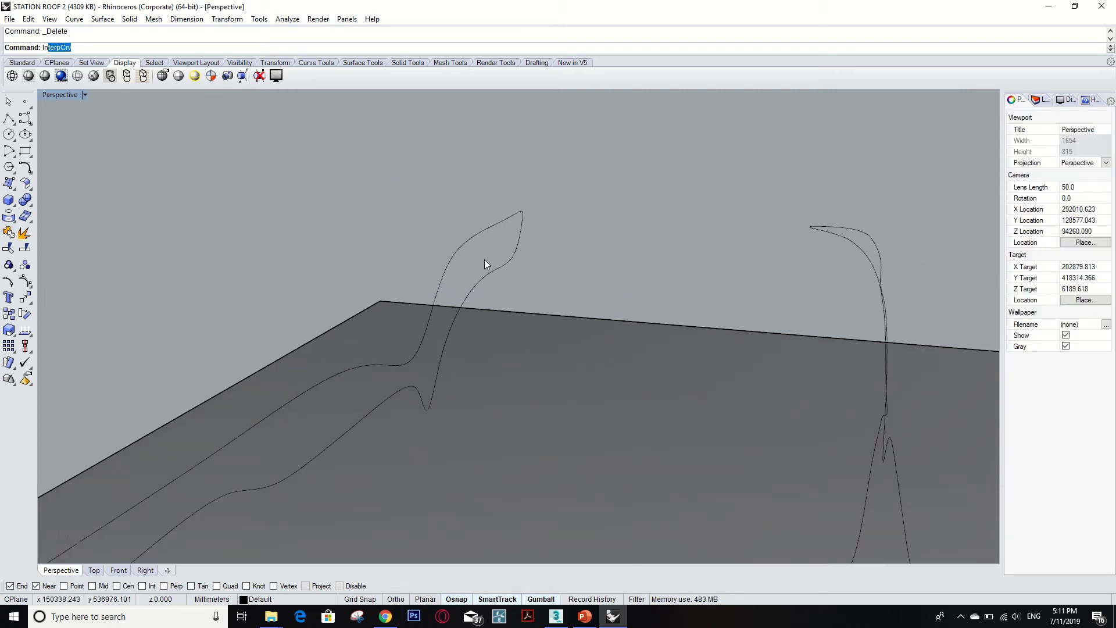
pyautogui.press('Return')
pyautogui.click(498, 222)
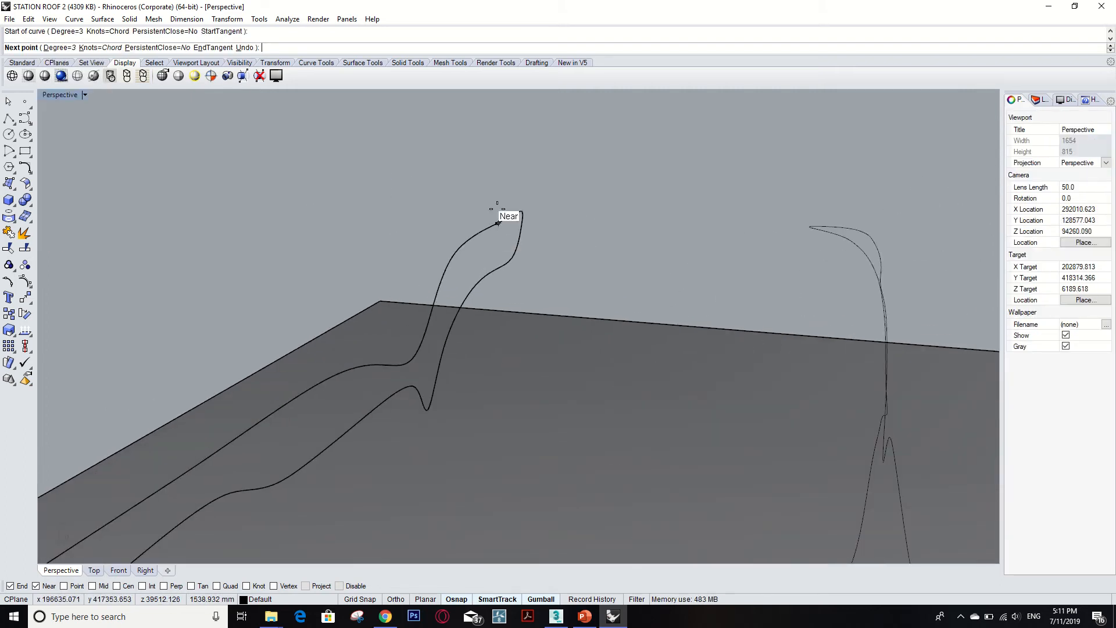
pyautogui.click(510, 163)
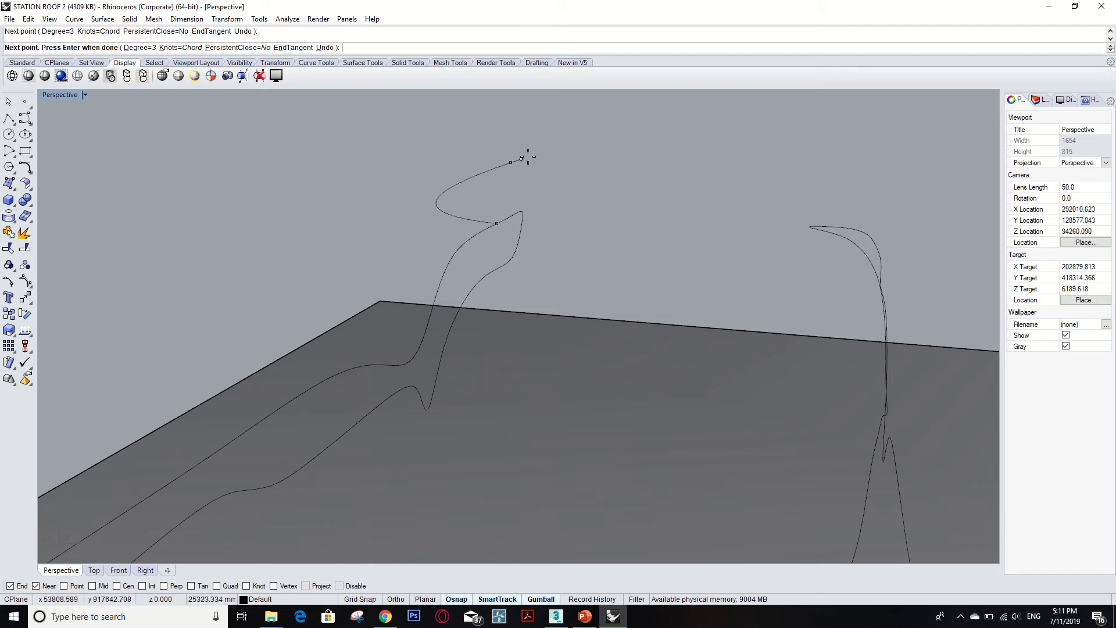
pyautogui.press('Return')
pyautogui.press('Return')
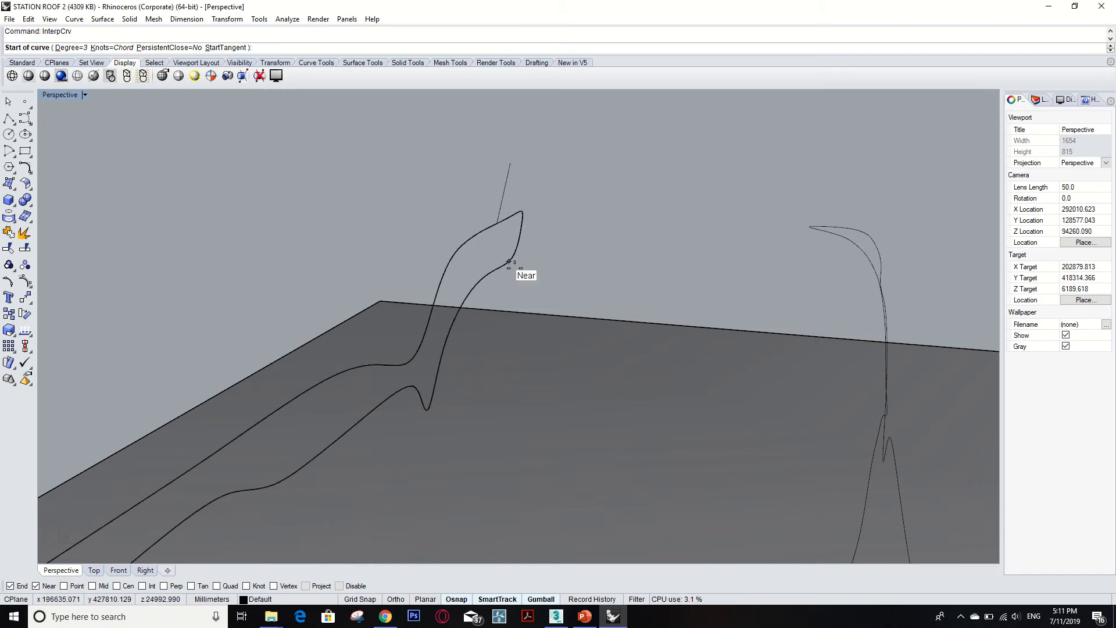
# Draw a short interpolated curve from just below the profile's tip extending outward.
pyautogui.click(510, 262)
pyautogui.click(591, 246)
pyautogui.press('Return')
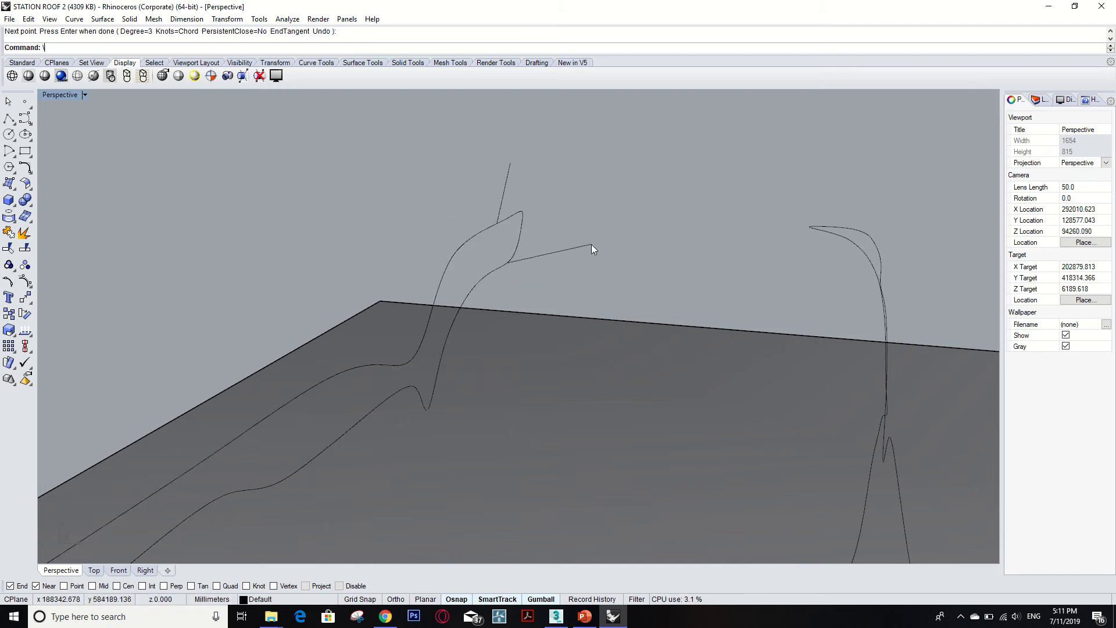
# Trim the closed profile's tip between the two new short cutting curves.
pyautogui.scroll(3, 522, 226)
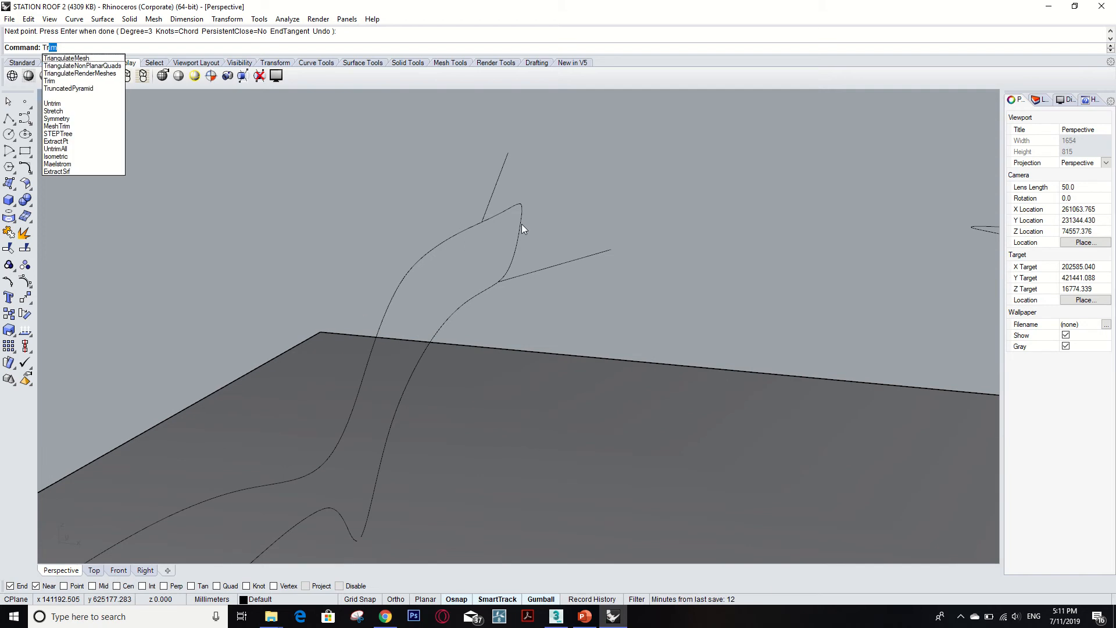
pyautogui.write('Tr')
pyautogui.press('Return')
pyautogui.click(494, 198)
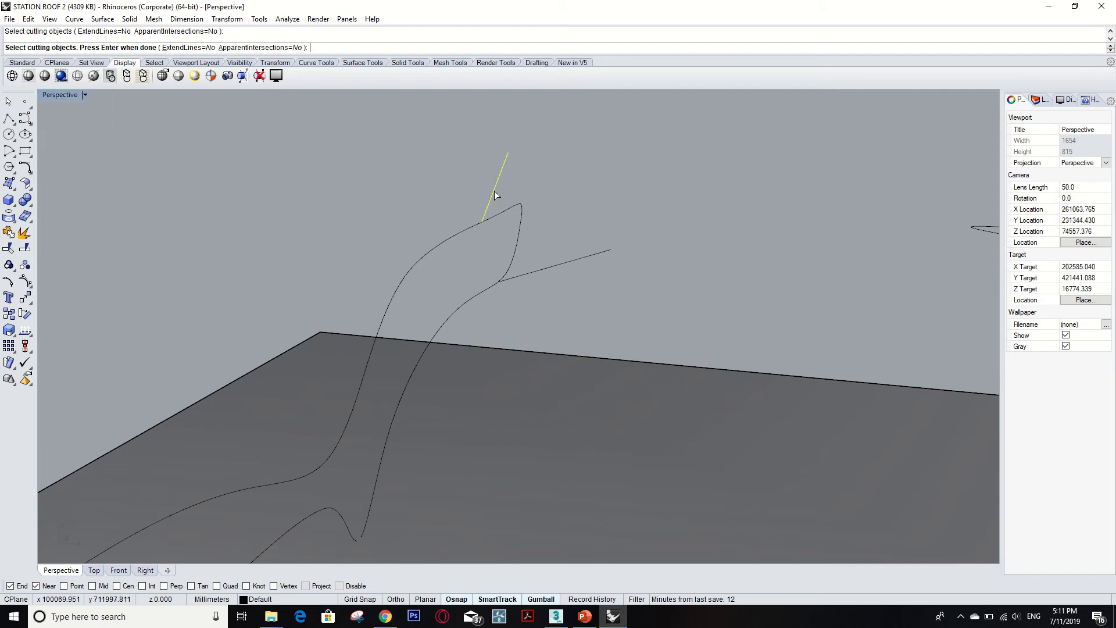
pyautogui.click(566, 263)
pyautogui.press('Return')
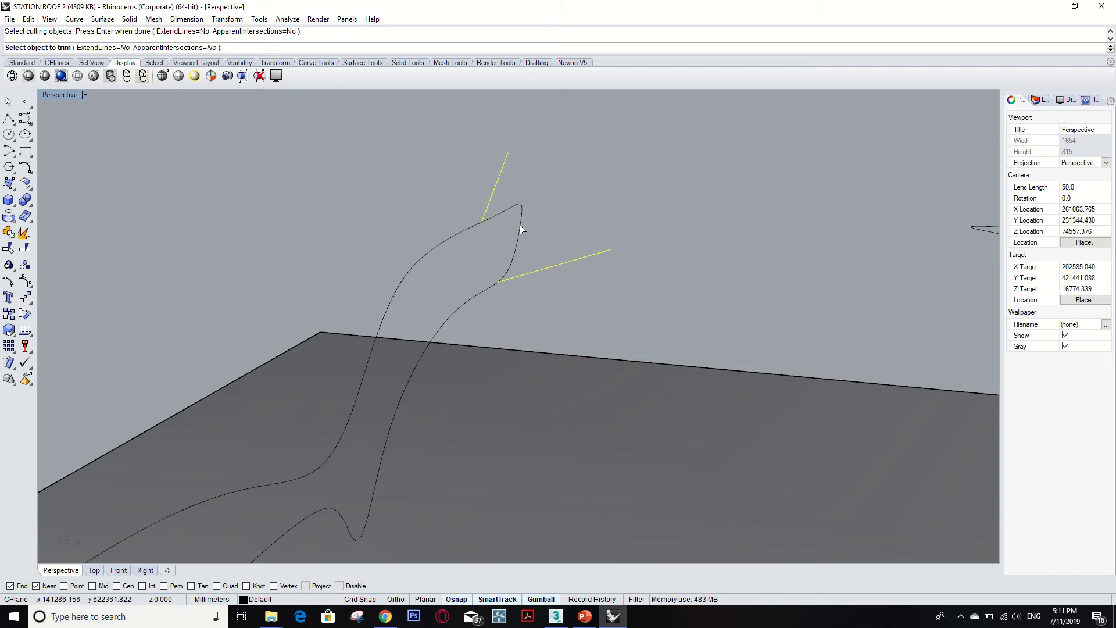
pyautogui.click(520, 225)
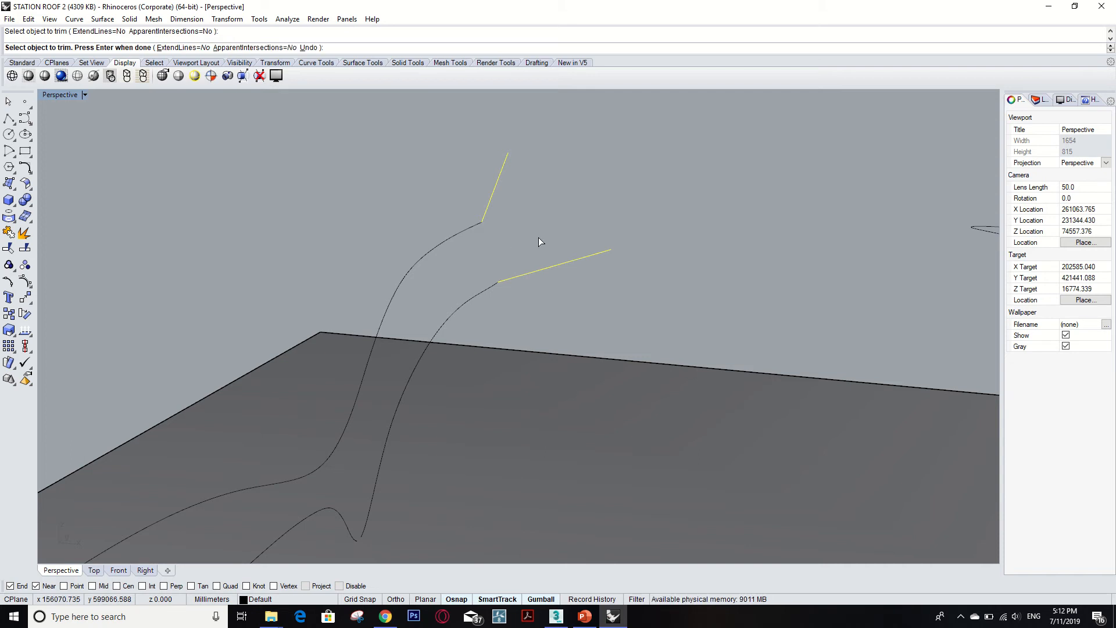
pyautogui.moveTo(538, 237); pyautogui.dragTo(523, 256, button='right')
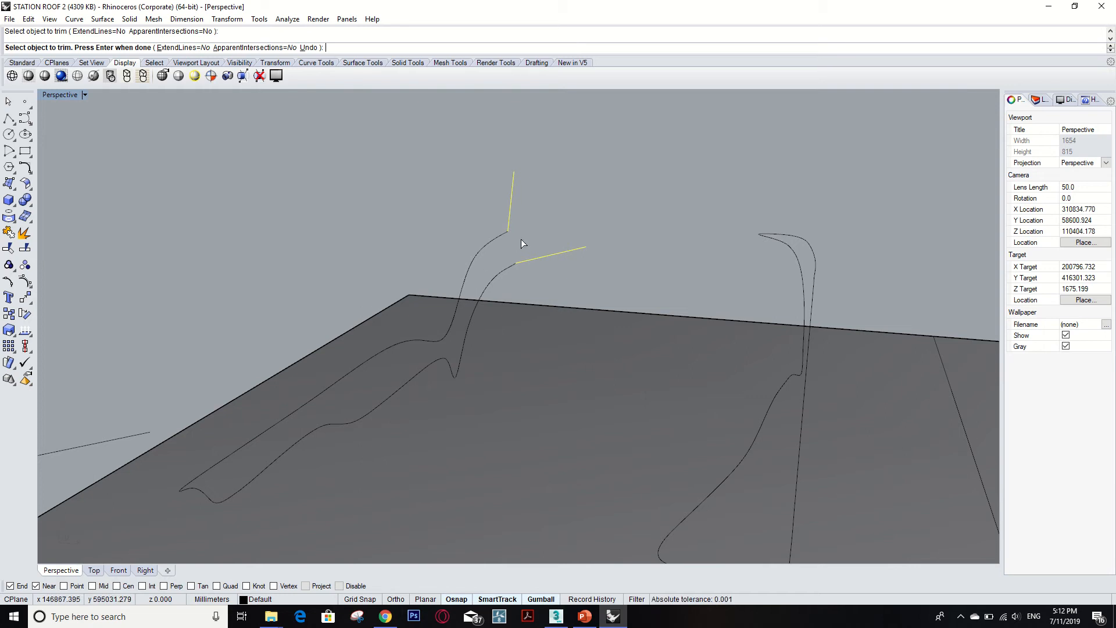
pyautogui.press('Escape')
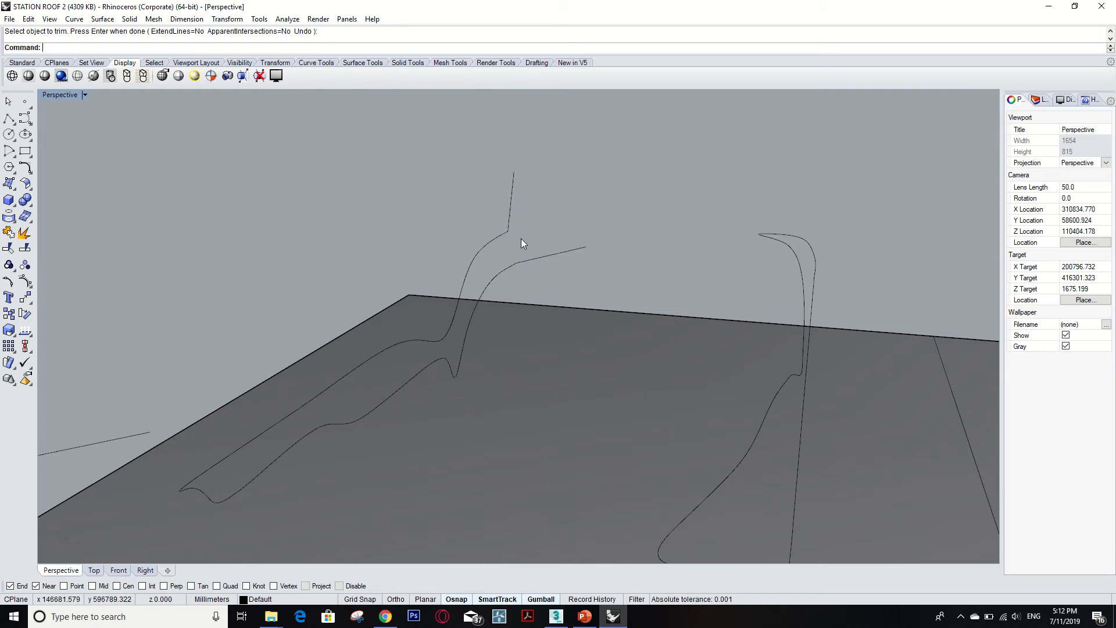
# Undo the last two operations on the closed profile.
pyautogui.hotkey('ctrl', 'z')
pyautogui.scroll(-2, 543, 265)
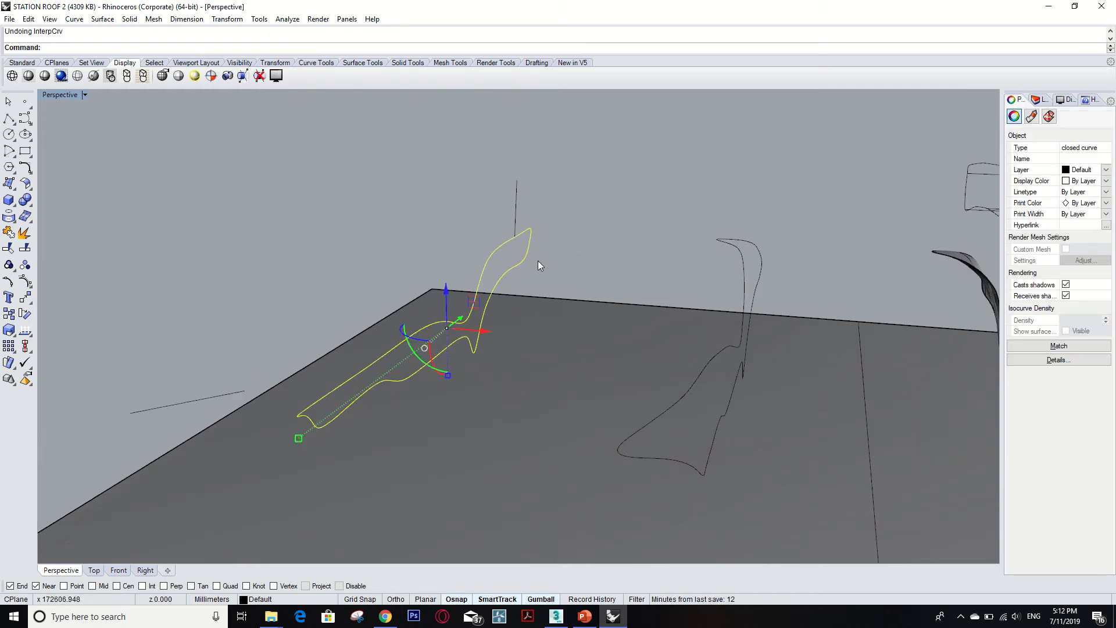
pyautogui.hotkey('ctrl', 'z')
pyautogui.scroll(-4, 533, 267)
pyautogui.middleClick(533, 267)
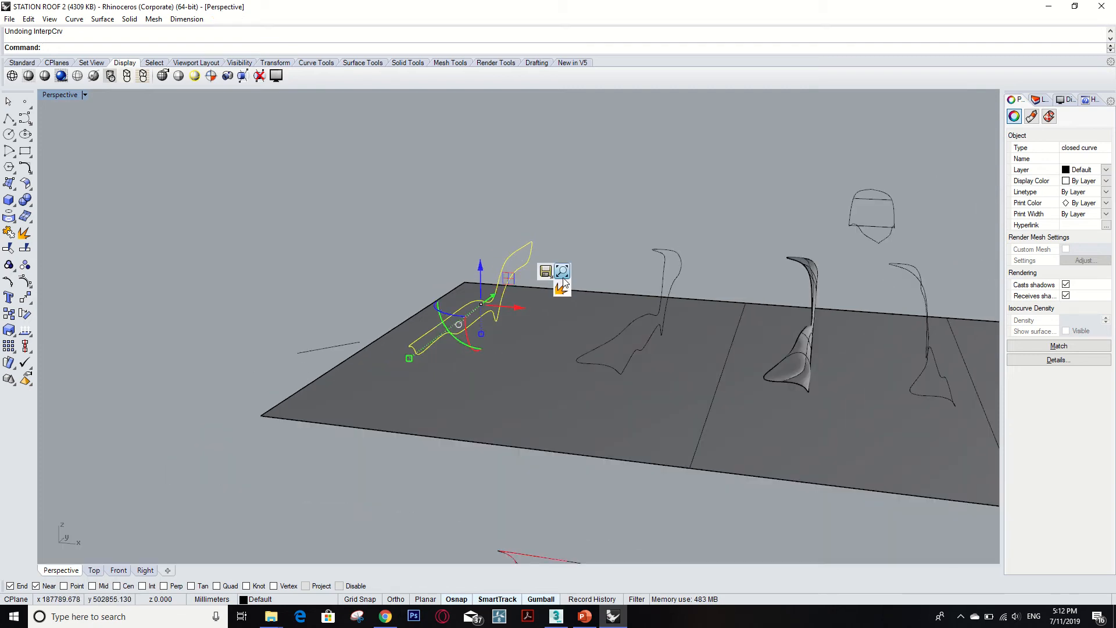
pyautogui.click(583, 221)
# Select the open curves of the middle roof profile to examine them.
pyautogui.moveTo(585, 243); pyautogui.dragTo(614, 295, button='right')
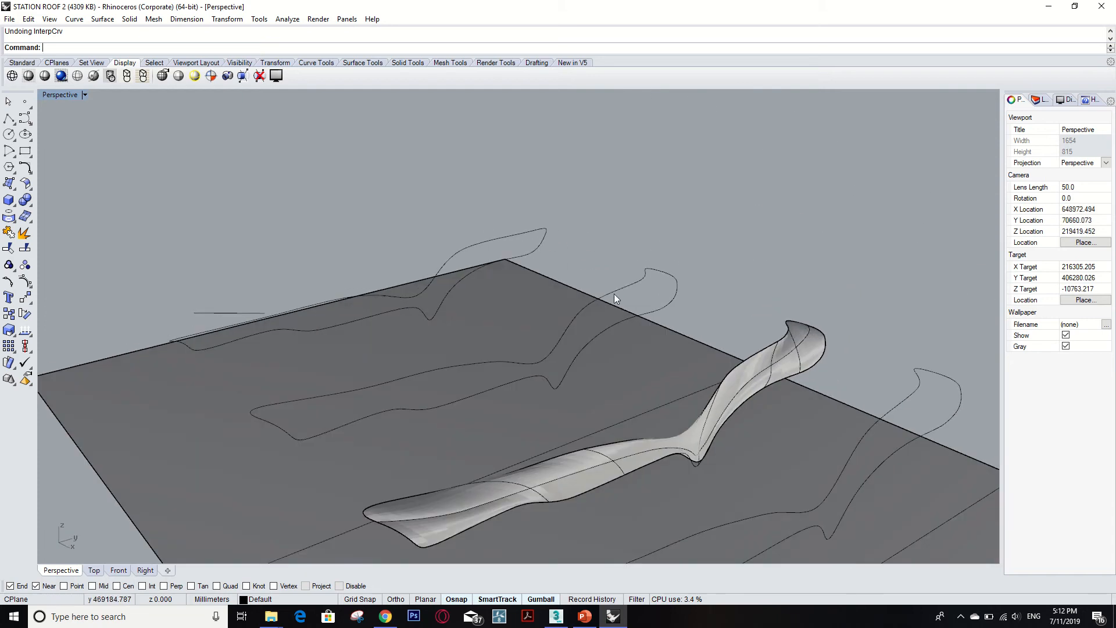
pyautogui.click(614, 293)
pyautogui.keyDown('shift'); pyautogui.click(673, 292); pyautogui.keyUp('shift')
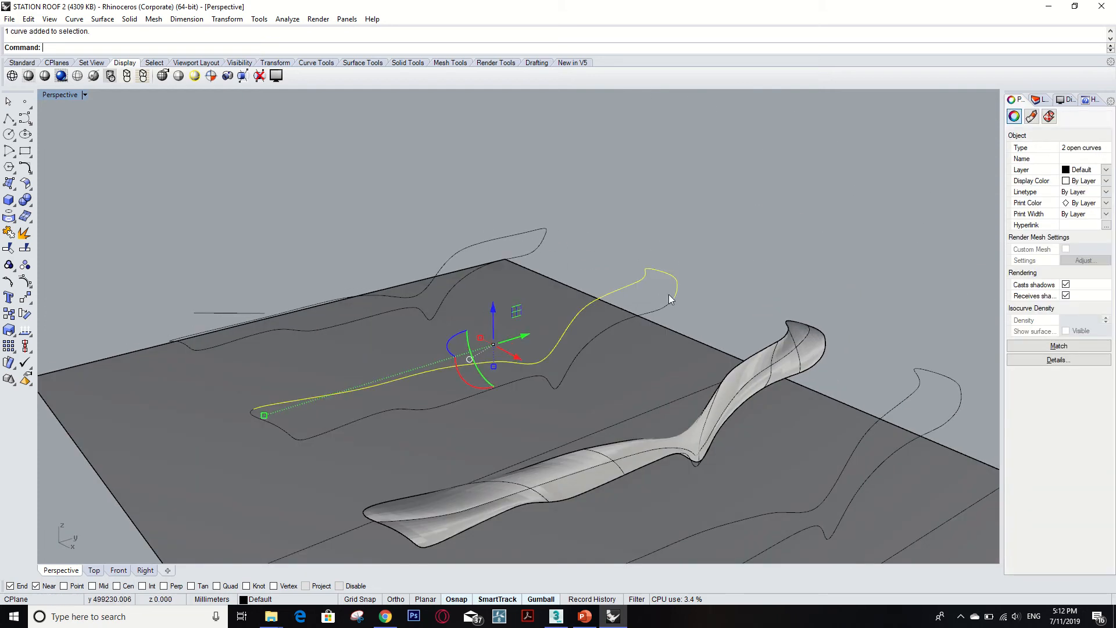
pyautogui.keyDown('shift'); pyautogui.click(659, 309); pyautogui.keyUp('shift')
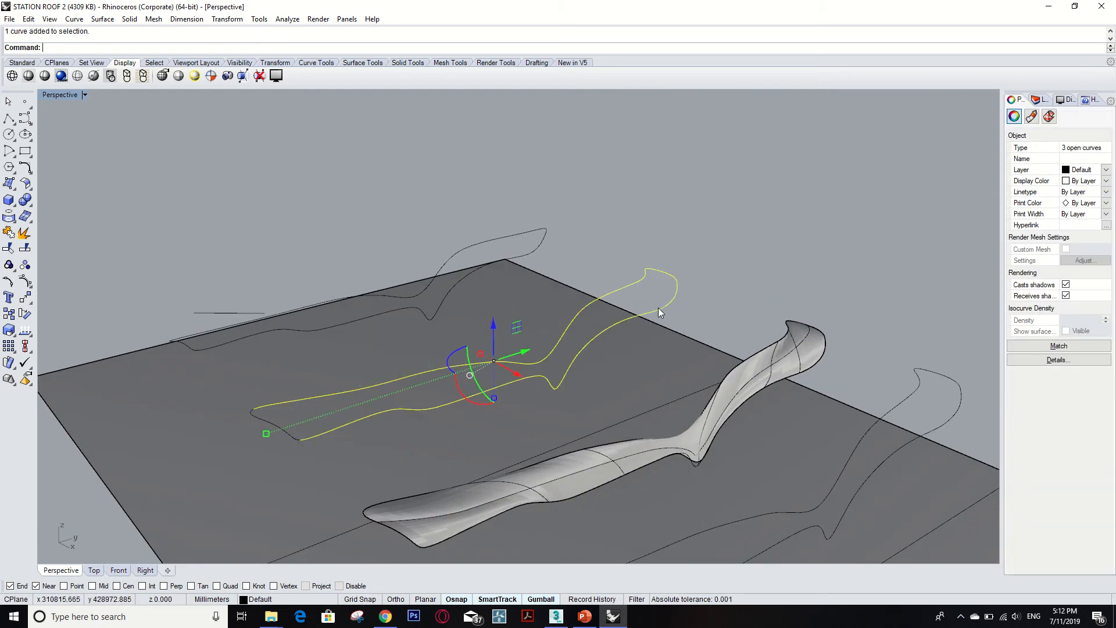
pyautogui.keyDown('shift'); pyautogui.click(281, 428); pyautogui.keyUp('shift')
pyautogui.scroll(2, 525, 373)
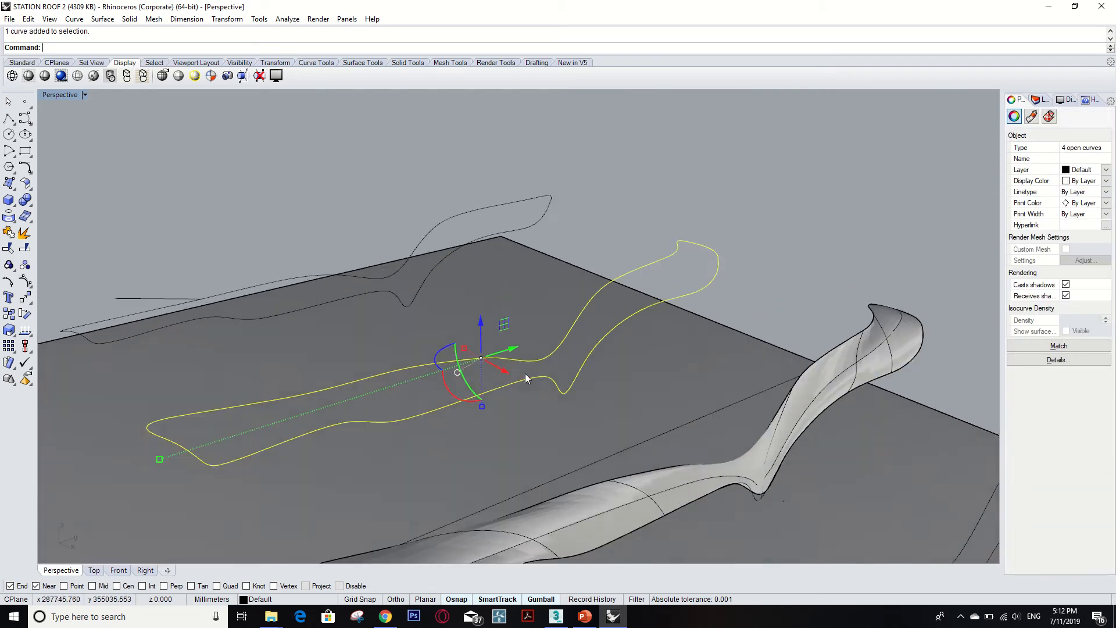
pyautogui.click(766, 246)
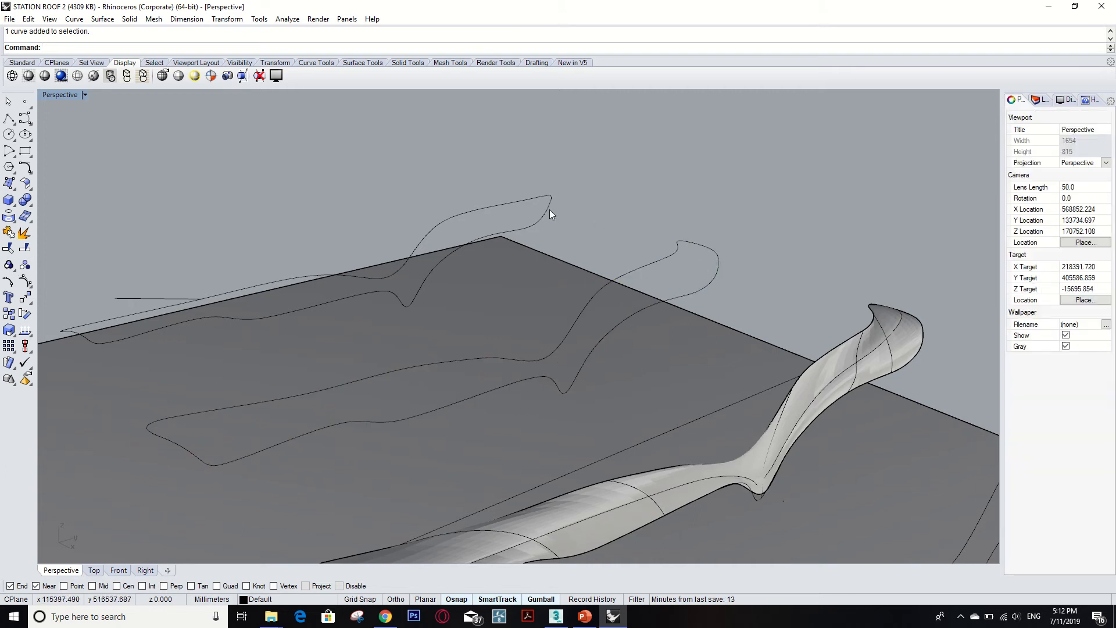
# Draw a short interpolated curve rising upward from the top roof profile's right tip.
pyautogui.scroll(1, 512, 197)
pyautogui.write('interpcrv')
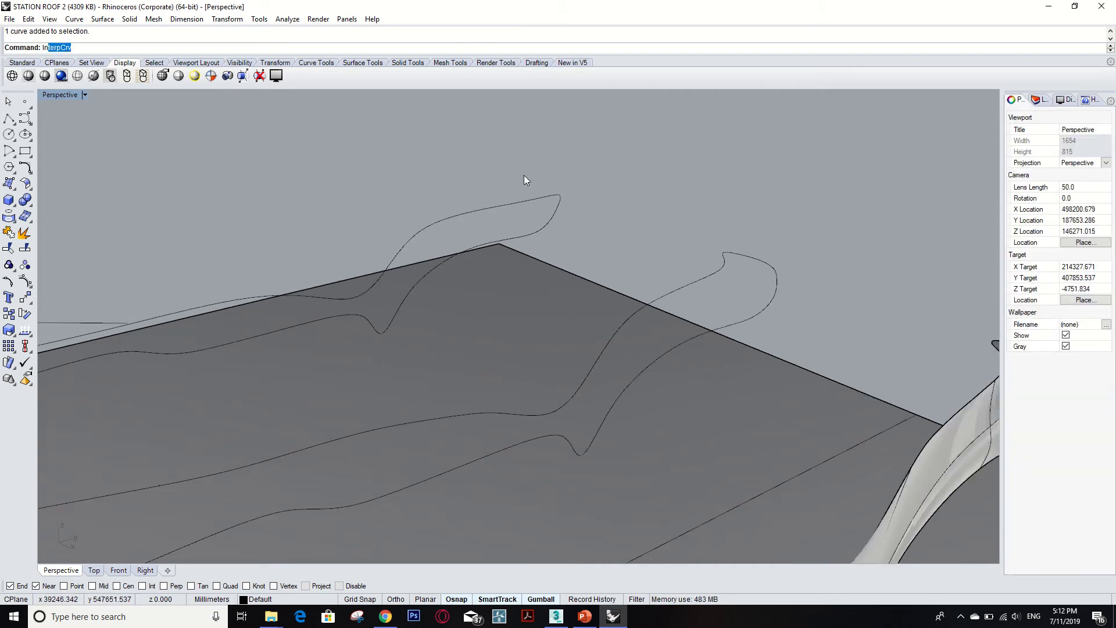
pyautogui.press('Return')
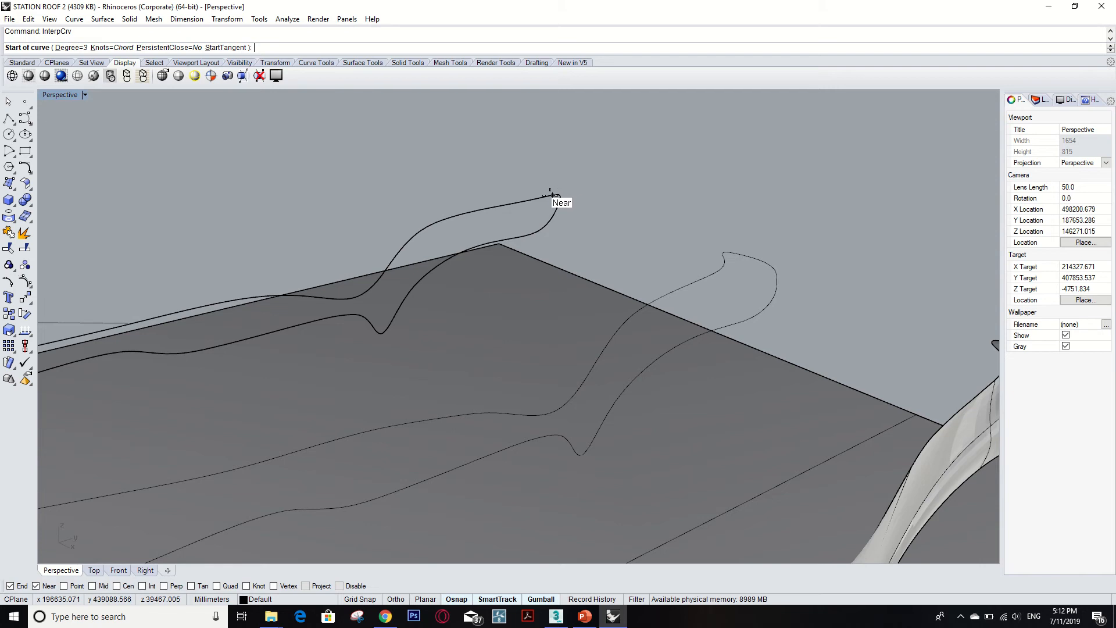
pyautogui.click(557, 195)
pyautogui.click(575, 156)
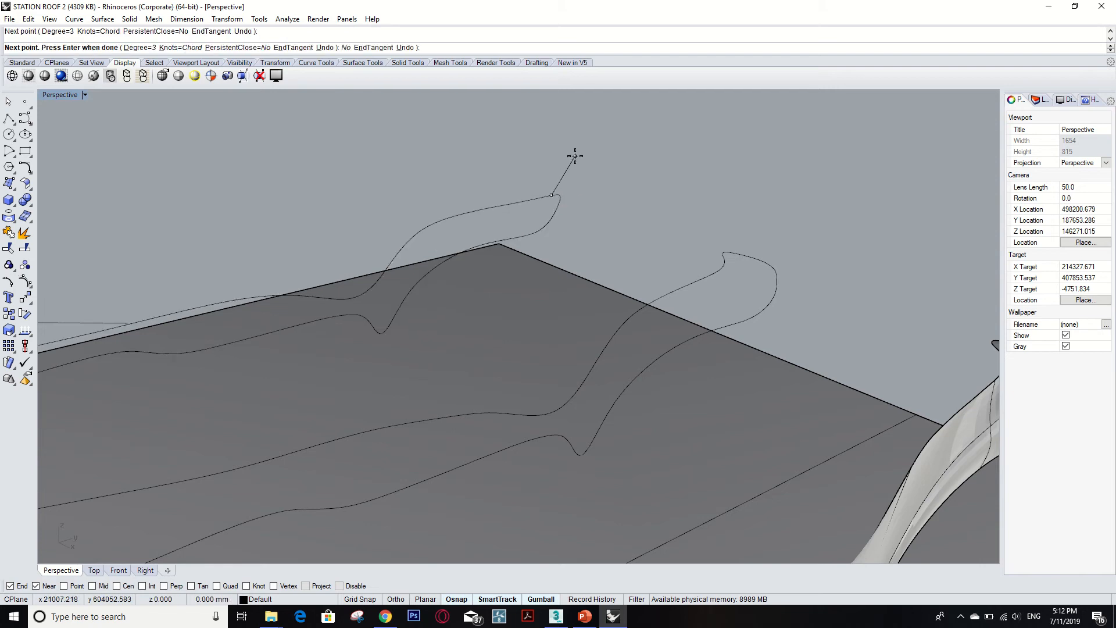
pyautogui.press('Return')
# Draw another short interpolated curve extending outward from just below the same tip.
pyautogui.press('Return')
pyautogui.click(543, 229)
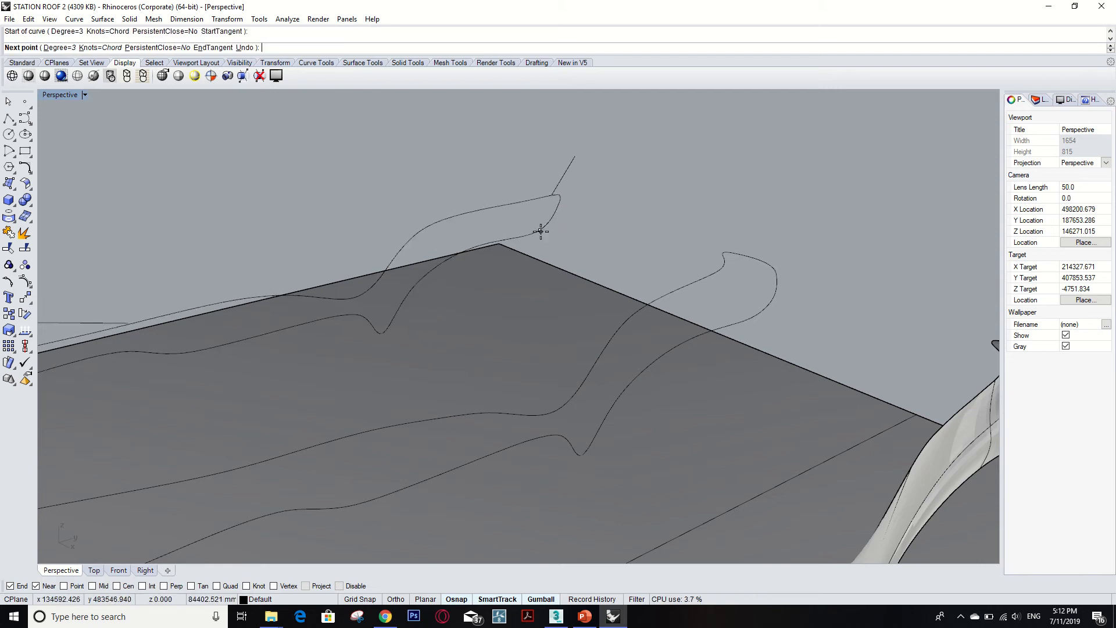
pyautogui.click(586, 231)
# Draw two short interpolated cutting curves at the top profile's left end, one angled outward and one downward.
pyautogui.press('Return')
pyautogui.scroll(-6, 523, 244)
pyautogui.press('Return')
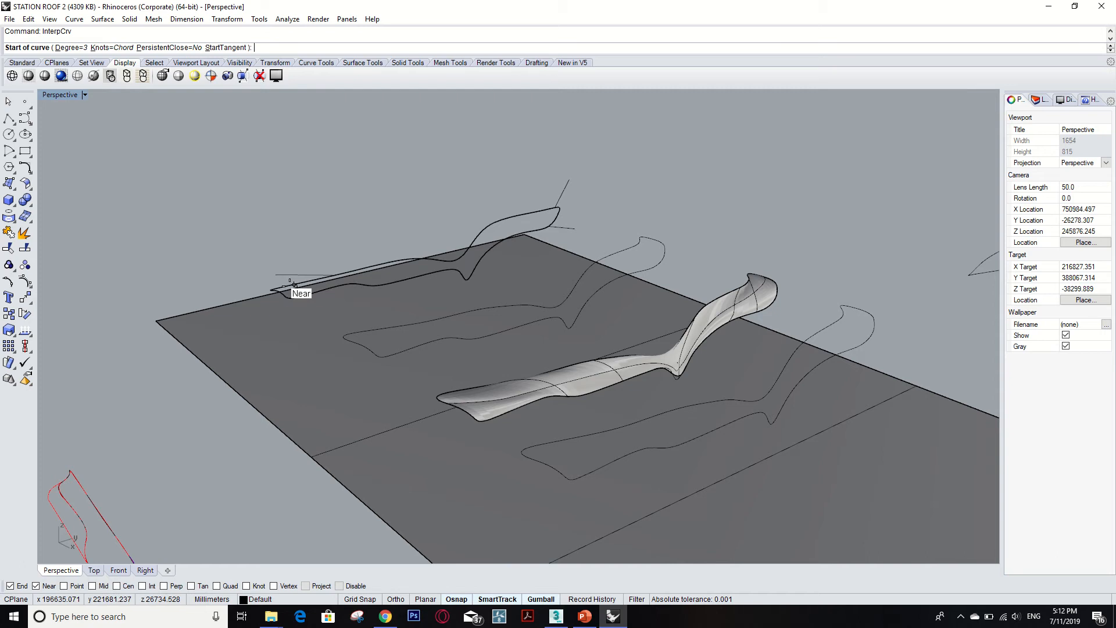
pyautogui.click(271, 290)
pyautogui.click(224, 262)
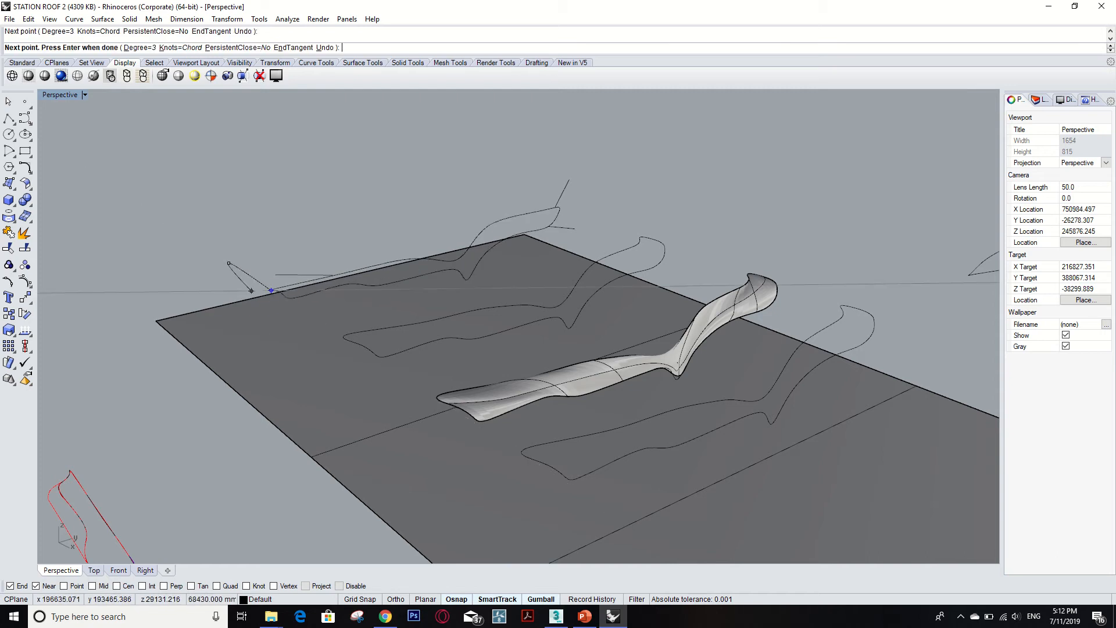
pyautogui.press('Return')
pyautogui.press('Return')
pyautogui.scroll(2, 284, 297)
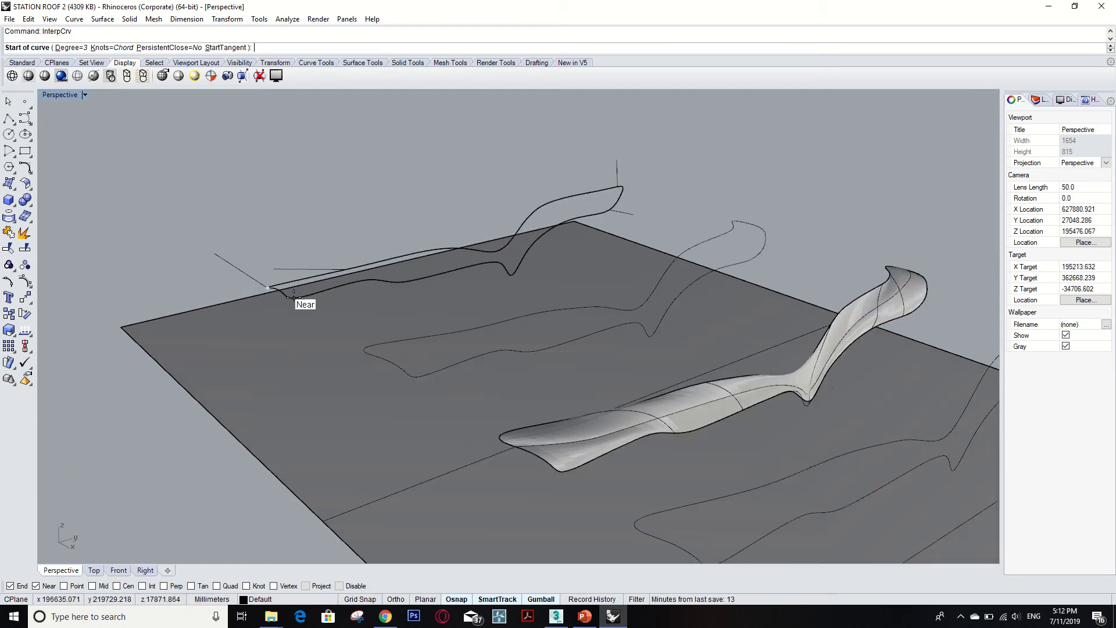
pyautogui.click(293, 298)
pyautogui.click(278, 323)
pyautogui.press('Return')
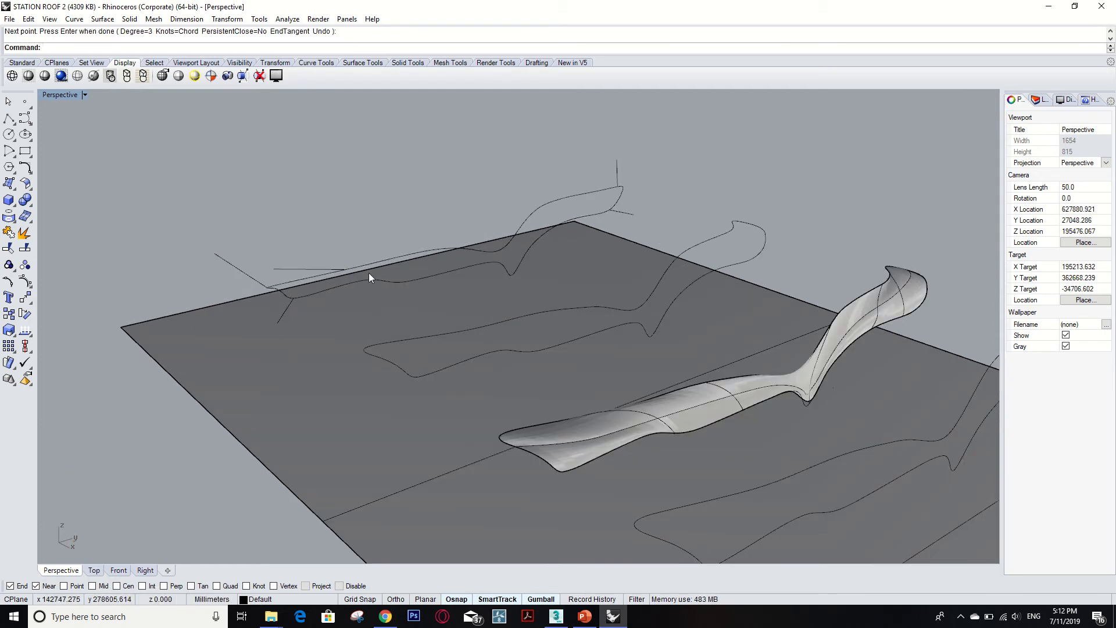
# Inspect the individual curve segments that make up the middle roof profile's outline.
pyautogui.scroll(2, 623, 203)
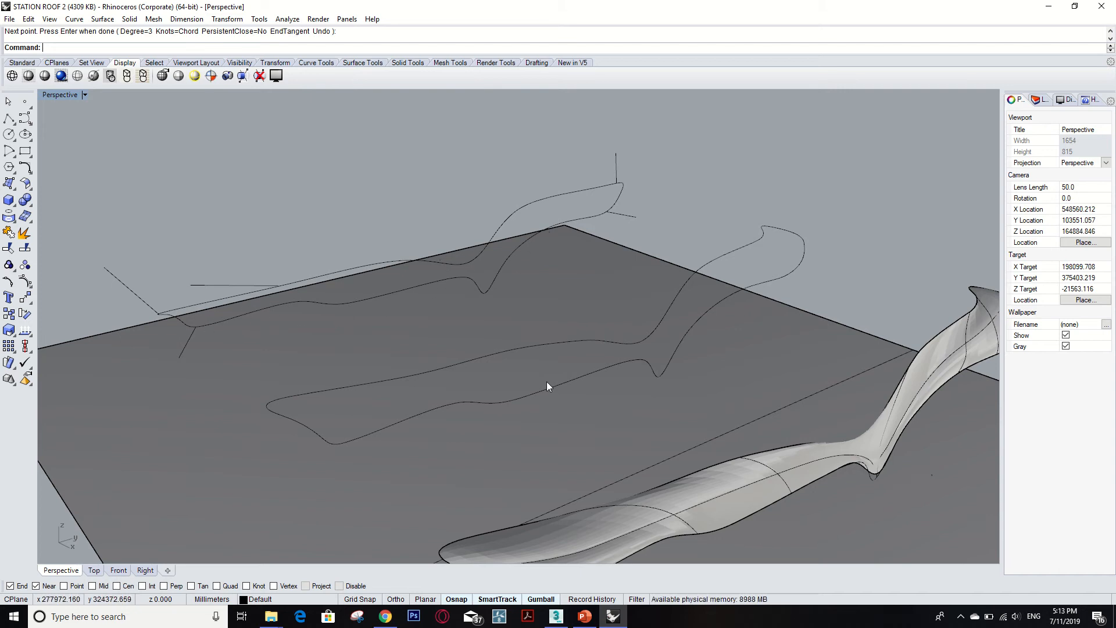
pyautogui.click(567, 381)
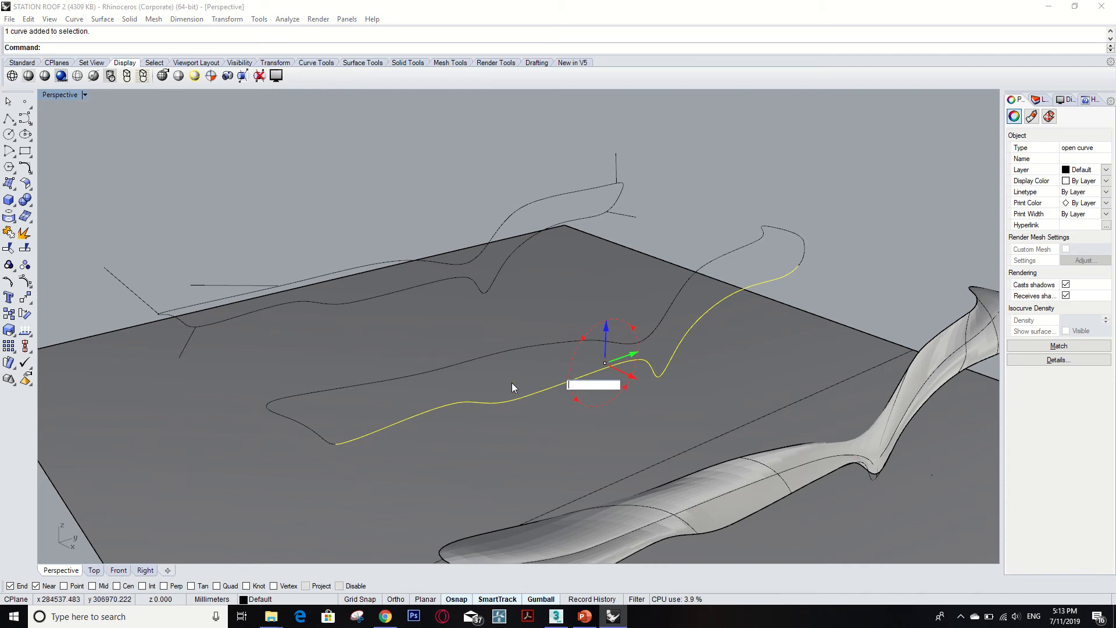
pyautogui.click(494, 356)
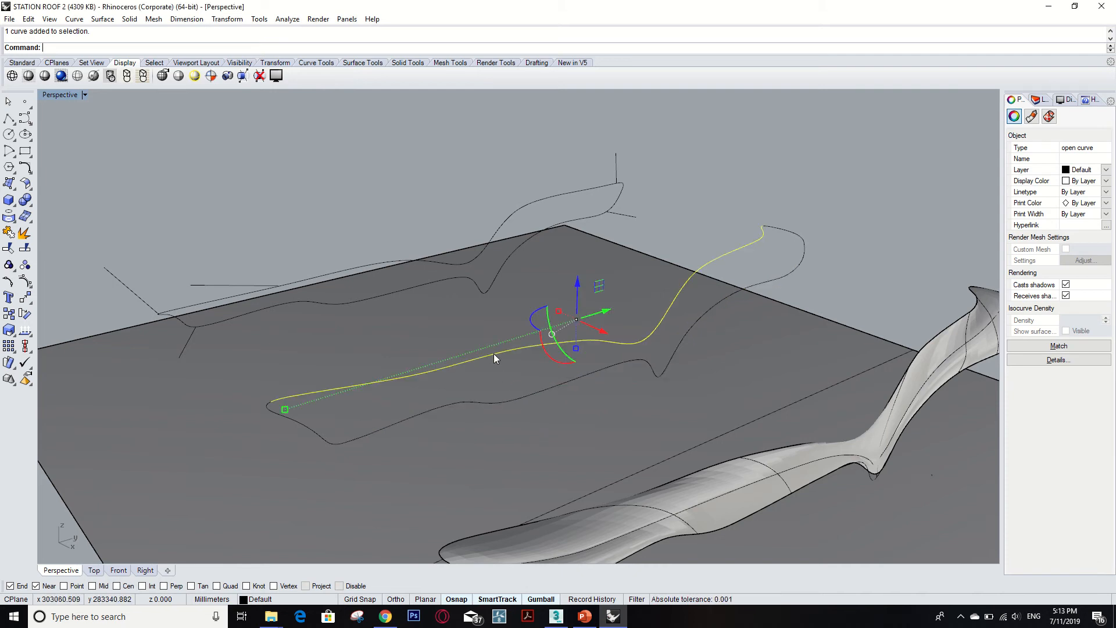
pyautogui.click(301, 423)
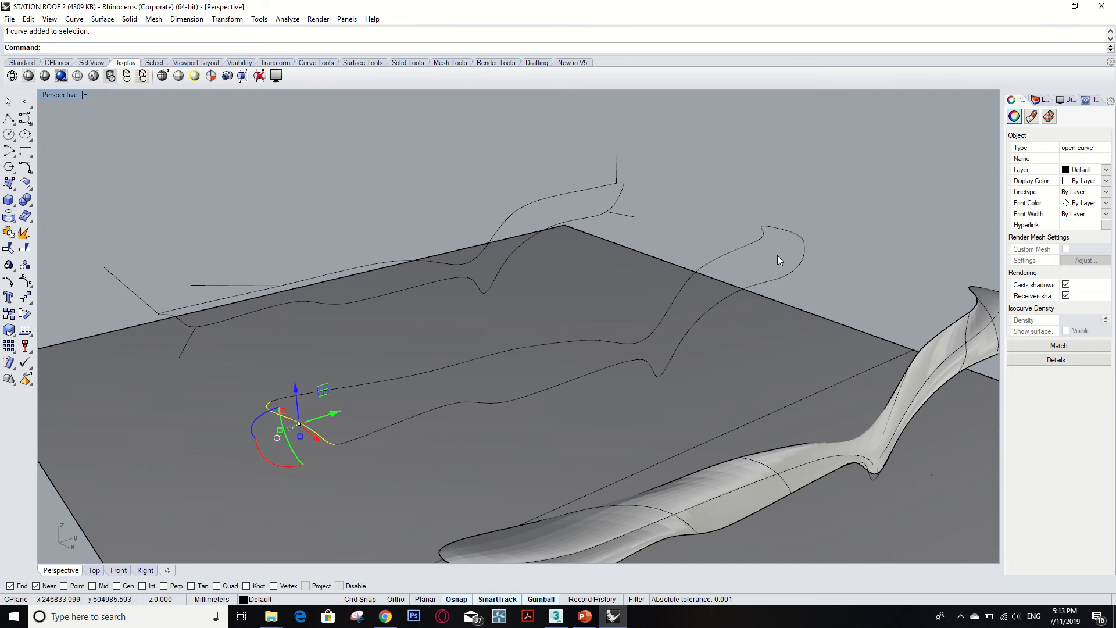
pyautogui.click(802, 240)
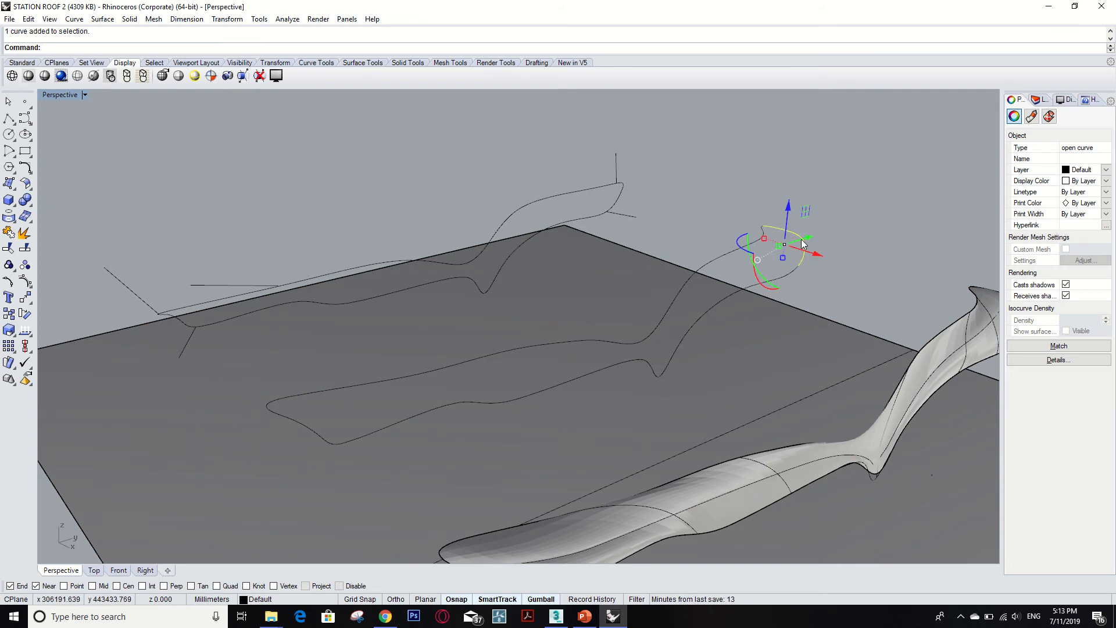
pyautogui.click(720, 228)
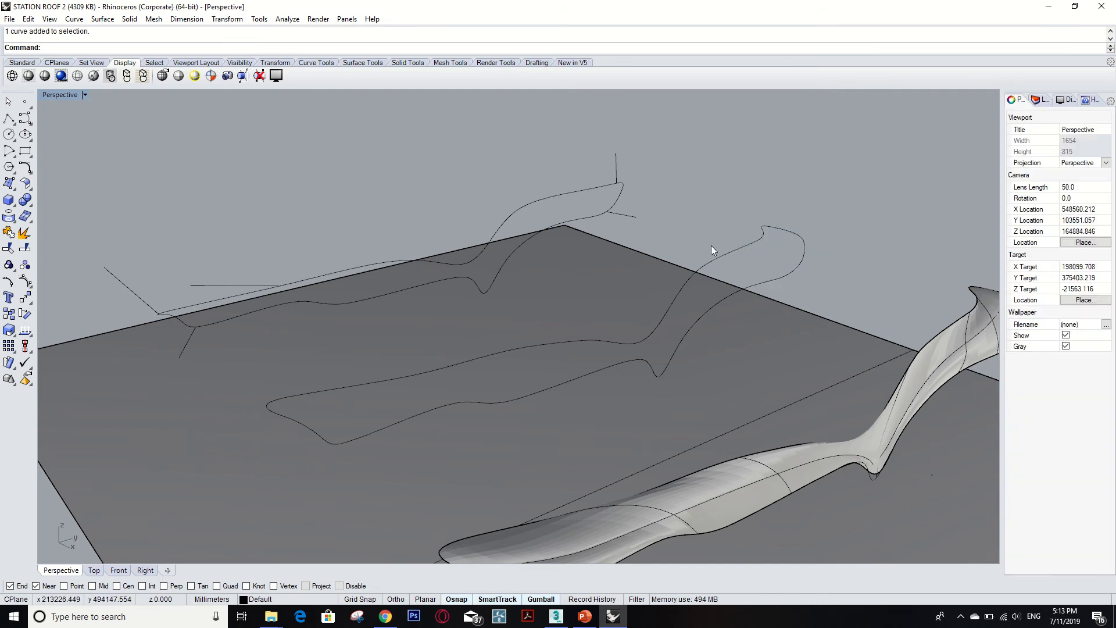
pyautogui.write('N')
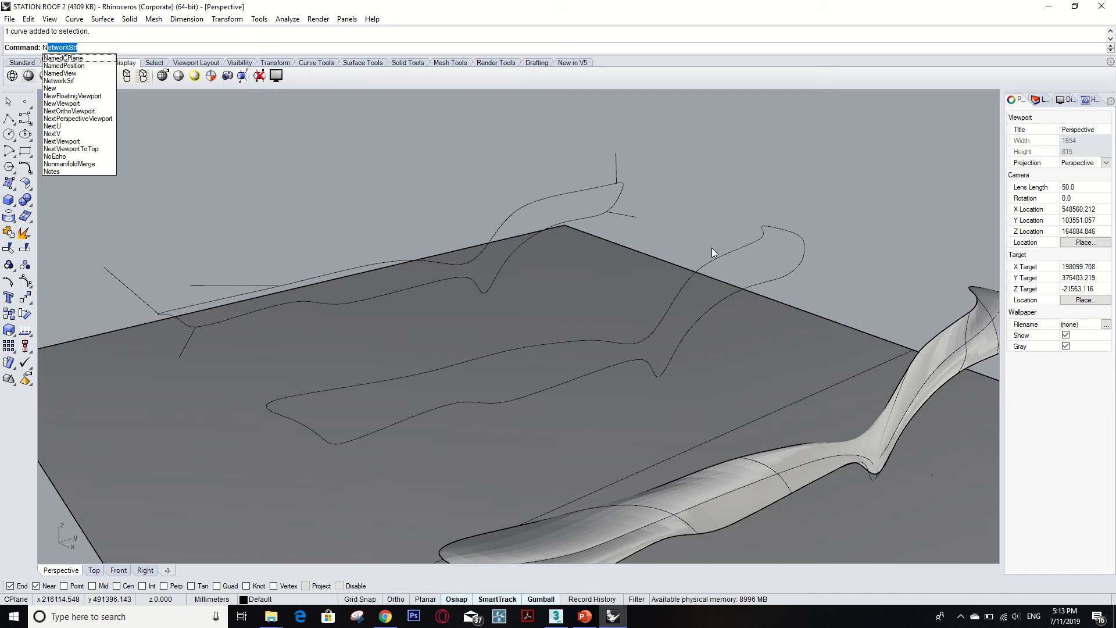
pyautogui.write('e')
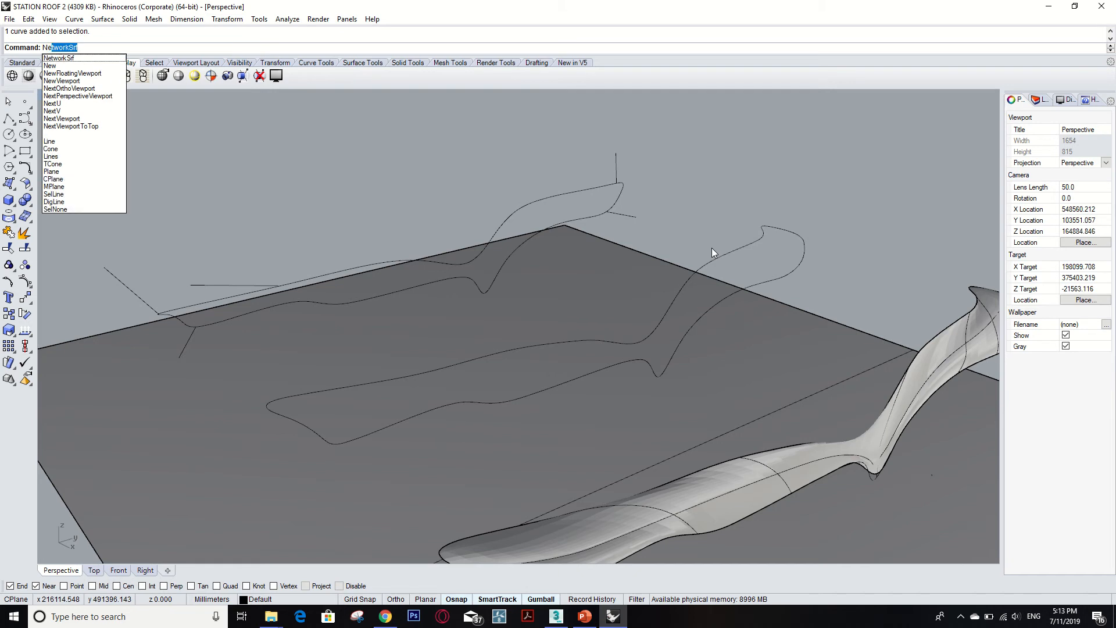
pyautogui.click(69, 58)
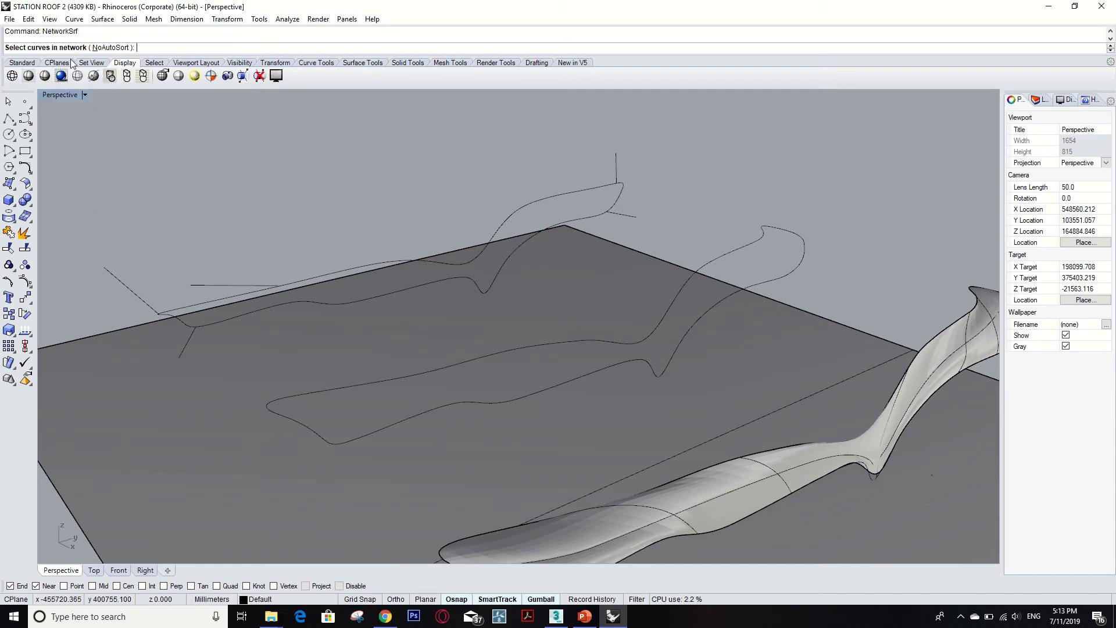
pyautogui.click(689, 331)
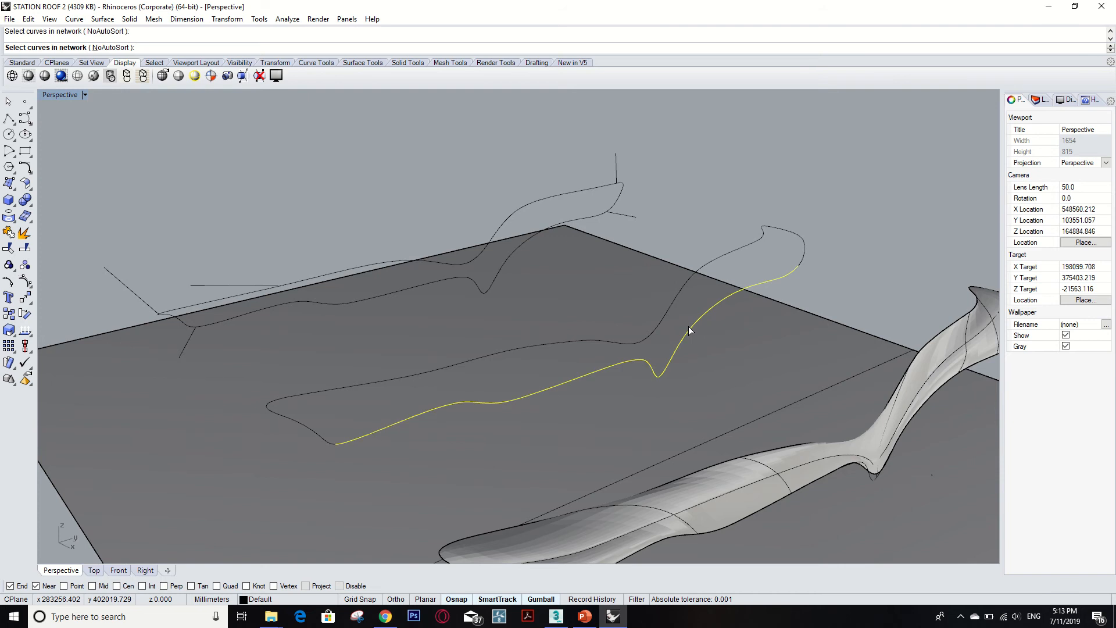
pyautogui.press('Escape')
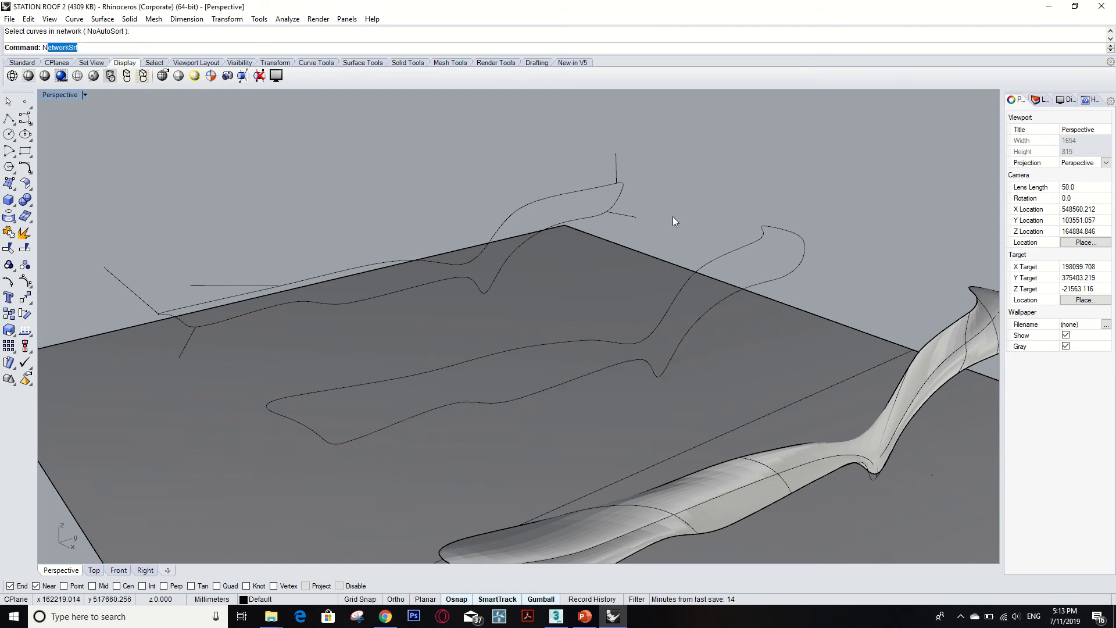
# Create a network surface from the four curves outlining the middle roof profile with default tolerances.
pyautogui.write('Ne')
pyautogui.press('Return')
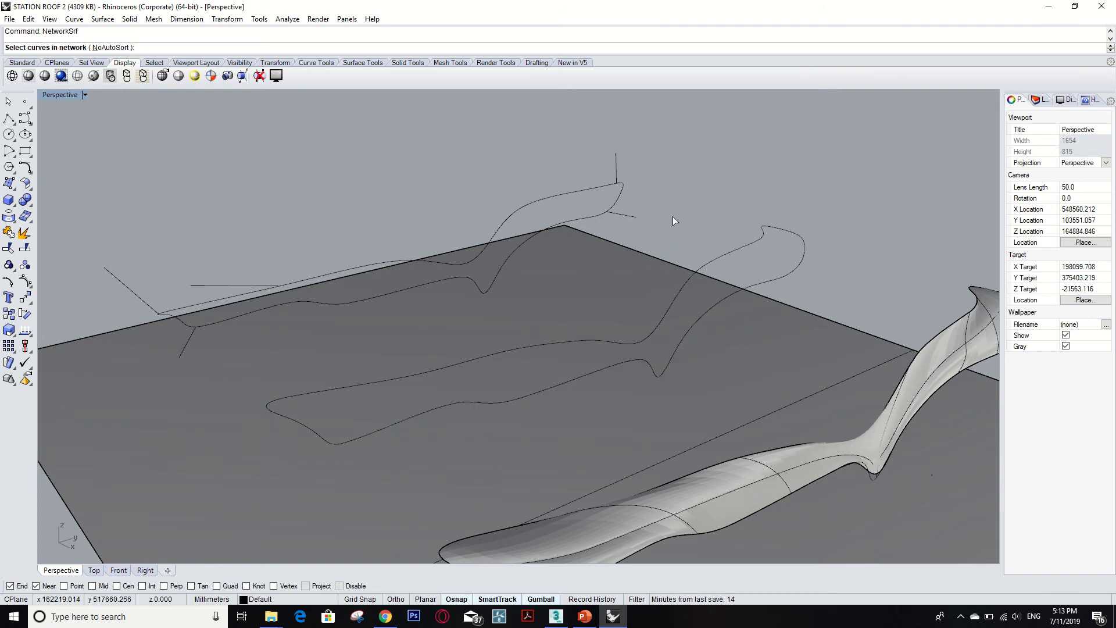
pyautogui.click(734, 254)
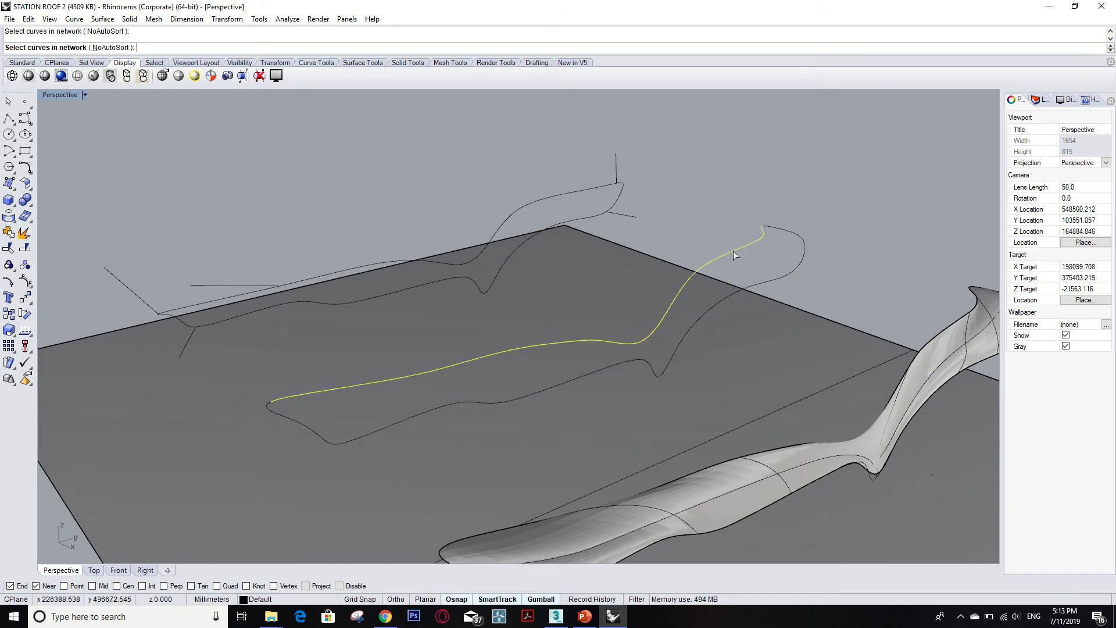
pyautogui.click(720, 302)
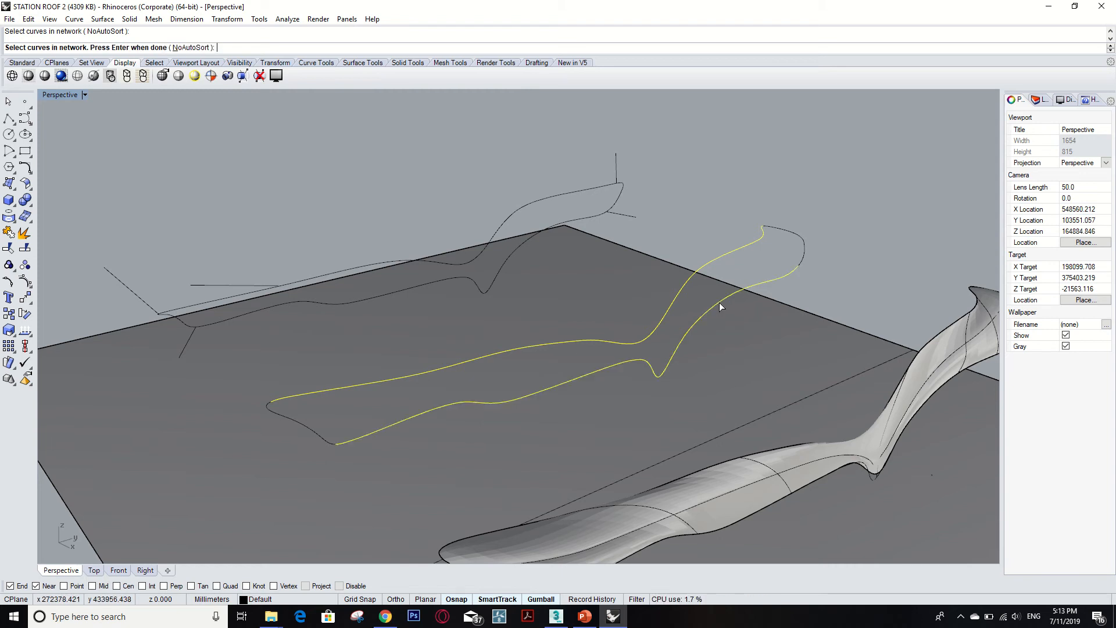
pyautogui.click(800, 235)
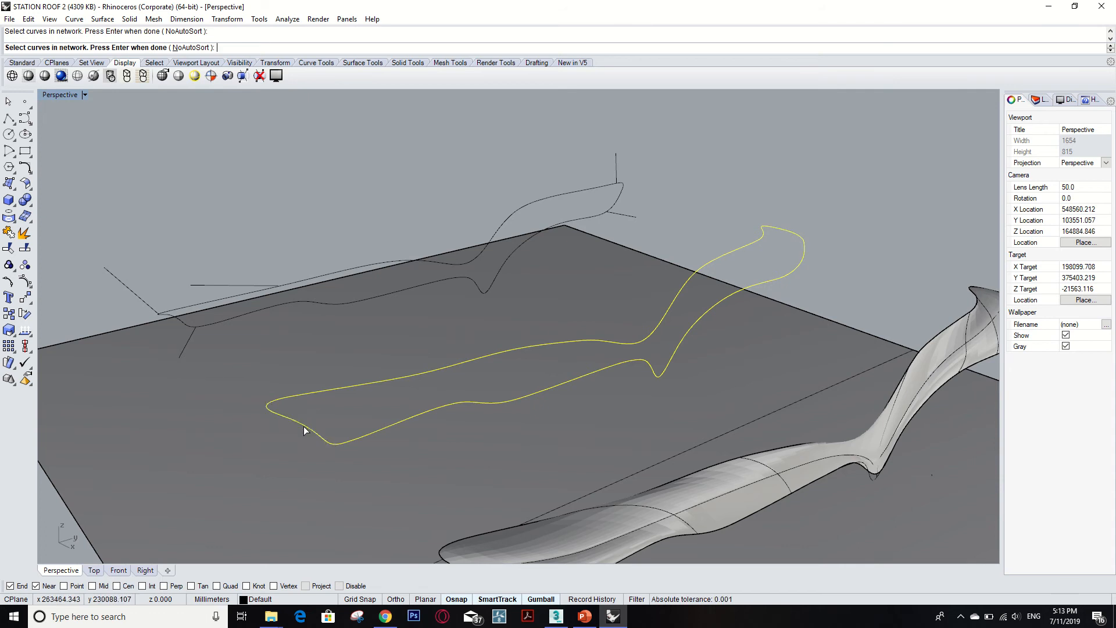
pyautogui.press('Return')
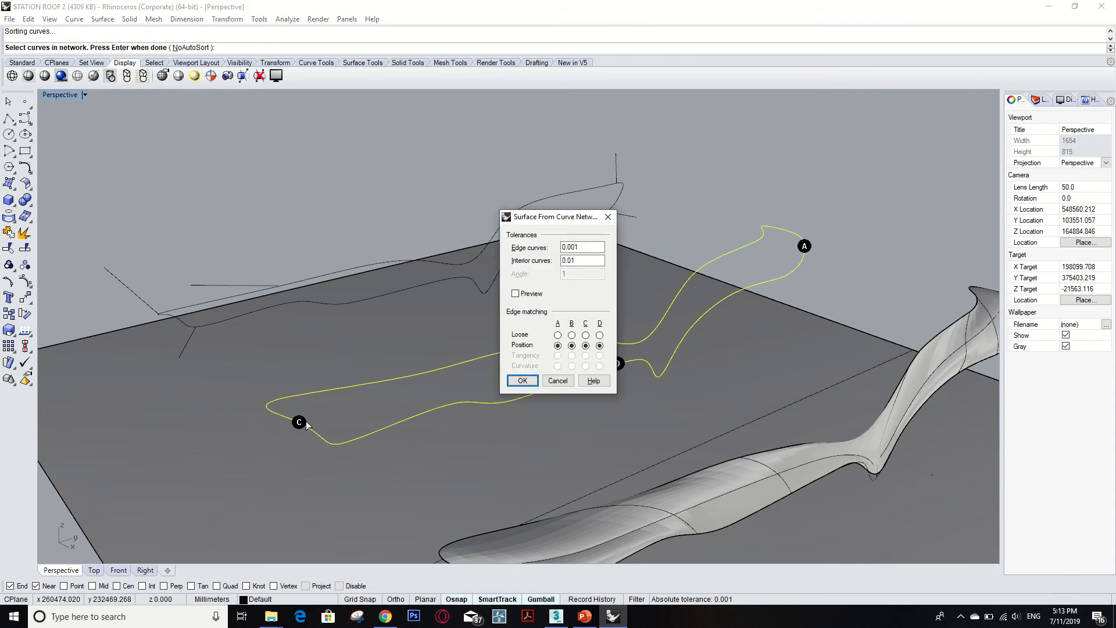
pyautogui.moveTo(573, 223); pyautogui.dragTo(926, 194)
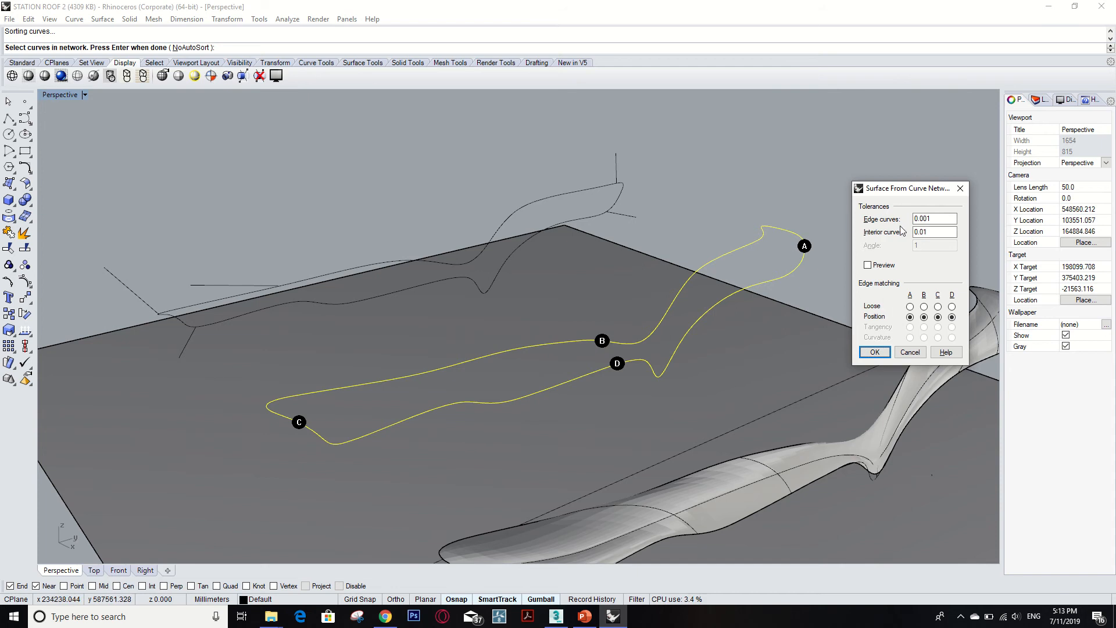
pyautogui.click(874, 352)
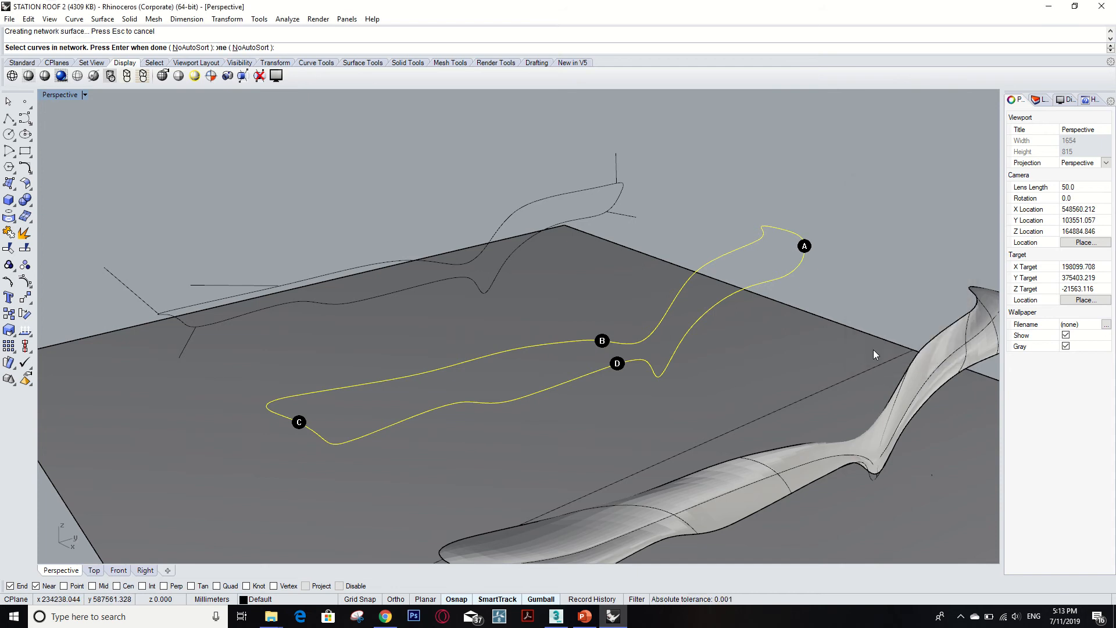
# Mirror a copy of the new network surface across the line joining its two end points.
pyautogui.middleClick(756, 324)
pyautogui.moveTo(847, 269); pyautogui.dragTo(728, 282, button='right')
pyautogui.scroll(-2, 727, 282)
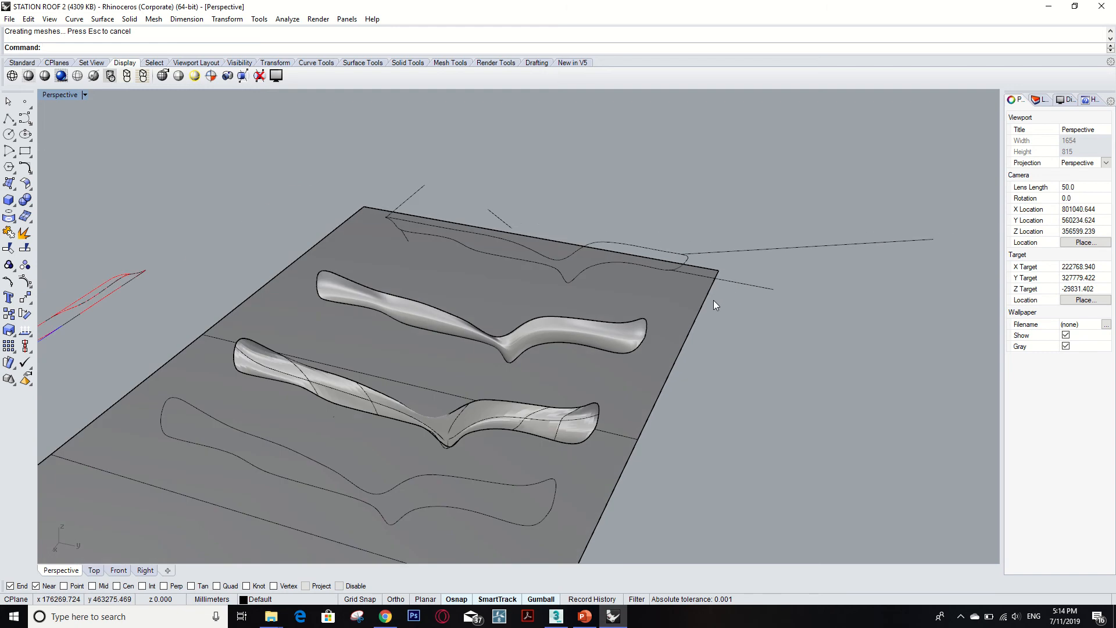
pyautogui.click(618, 336)
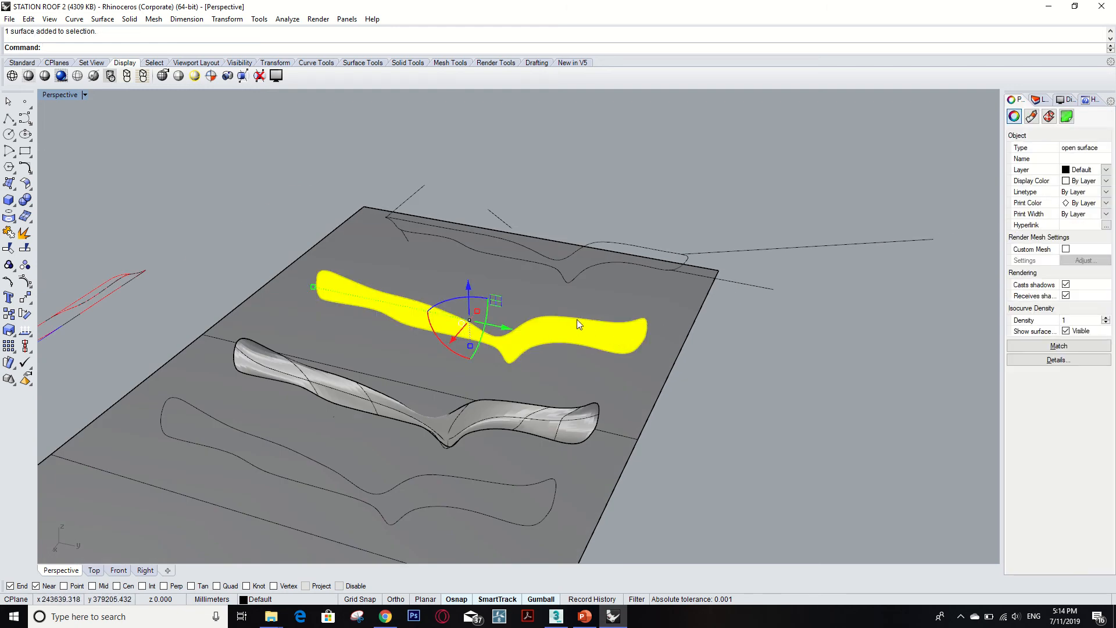
pyautogui.moveTo(577, 319); pyautogui.dragTo(603, 319, button='right')
pyautogui.scroll(2, 603, 319)
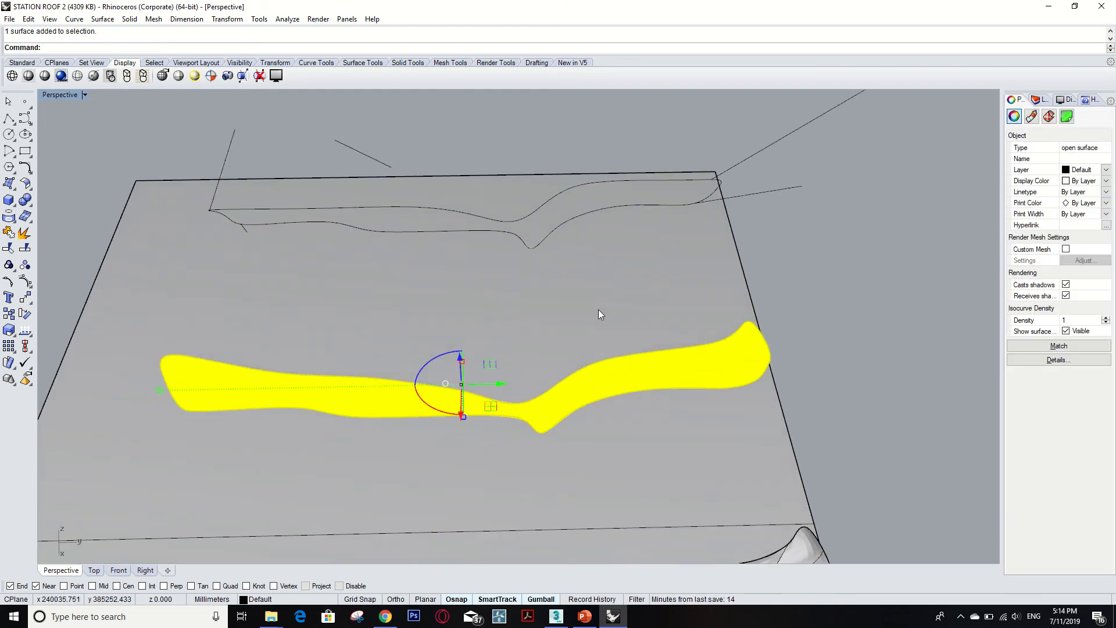
pyautogui.write('Mir')
pyautogui.press('Return')
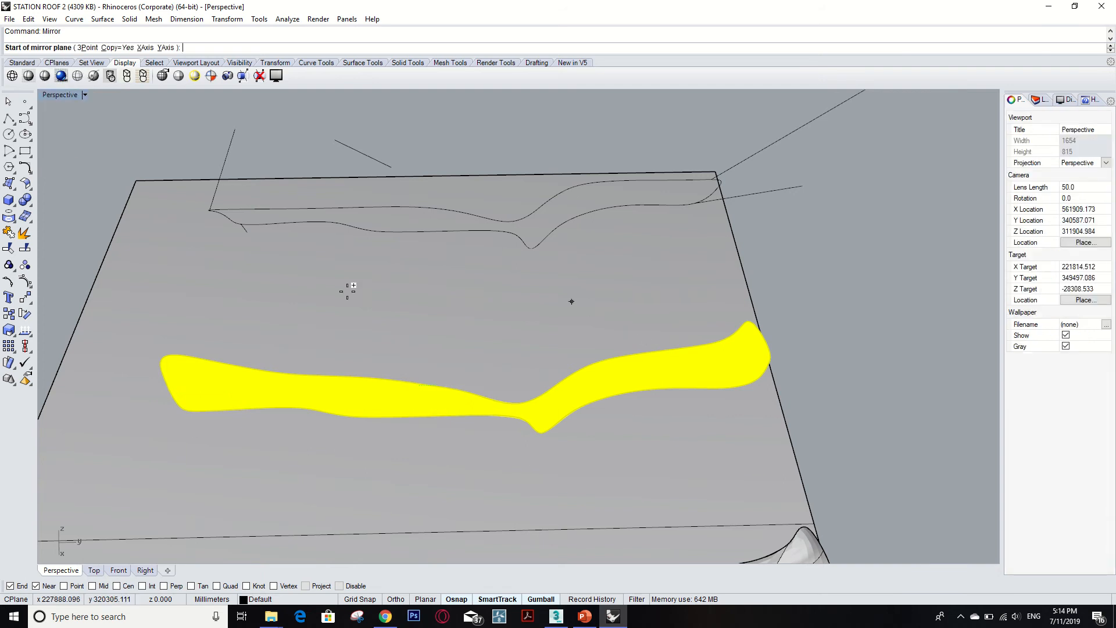
pyautogui.click(165, 351)
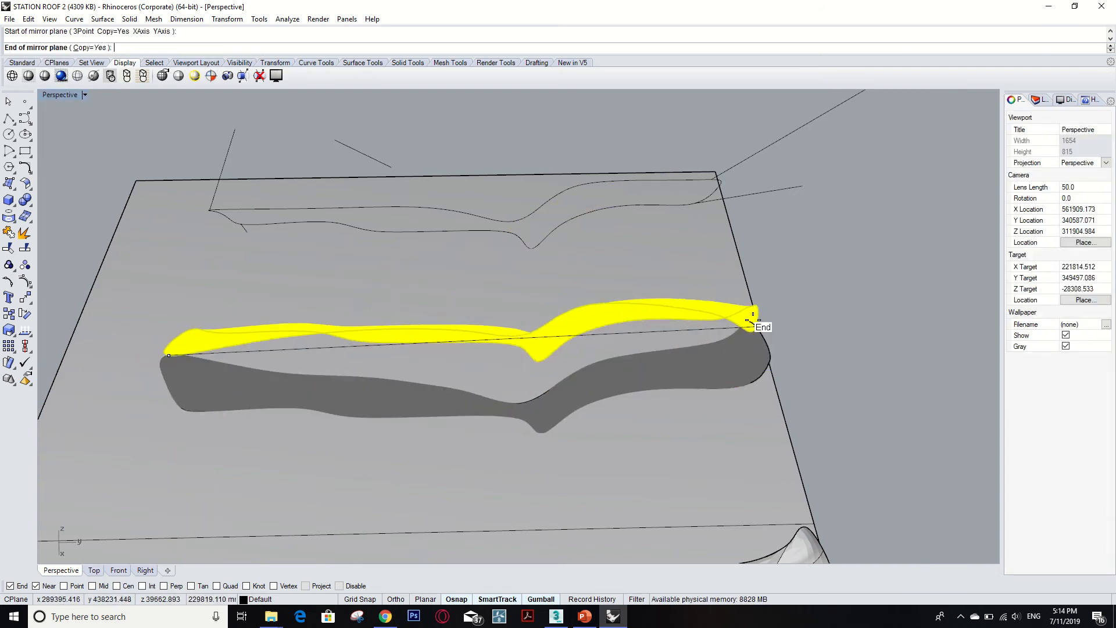
pyautogui.click(750, 321)
pyautogui.press('Return')
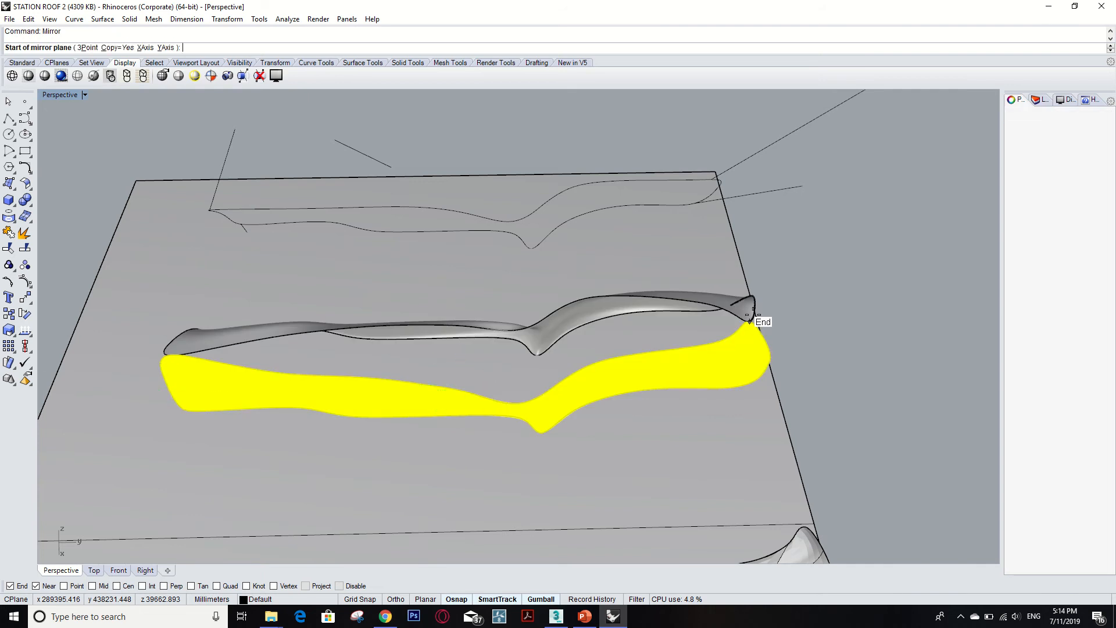
pyautogui.scroll(-5, 879, 298)
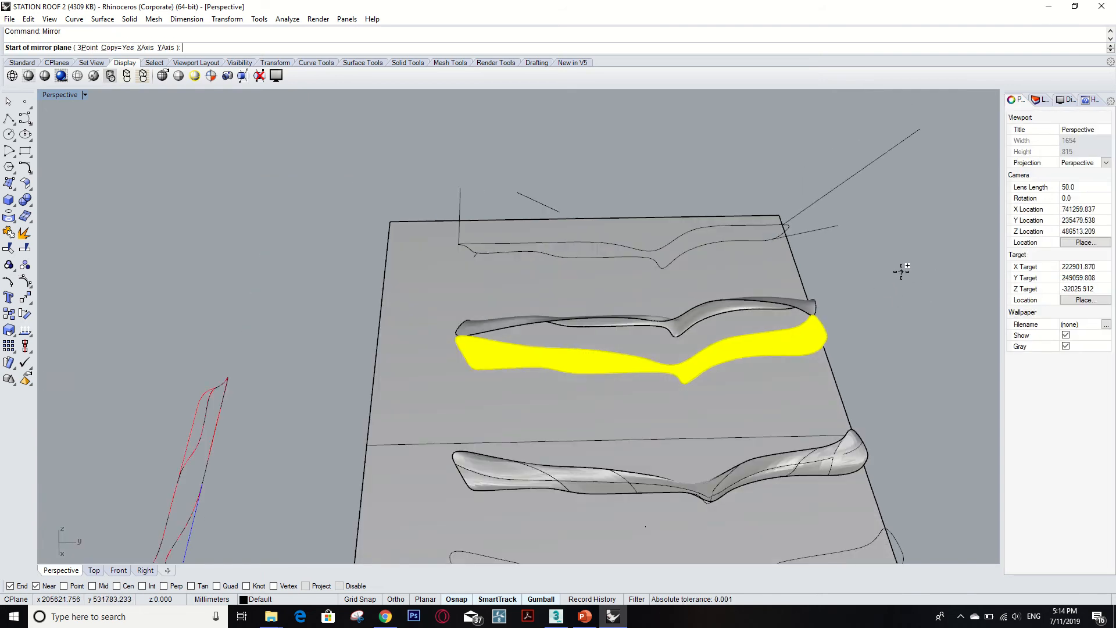
pyautogui.moveTo(901, 268); pyautogui.dragTo(859, 247, button='right')
pyautogui.scroll(-6, 636, 265)
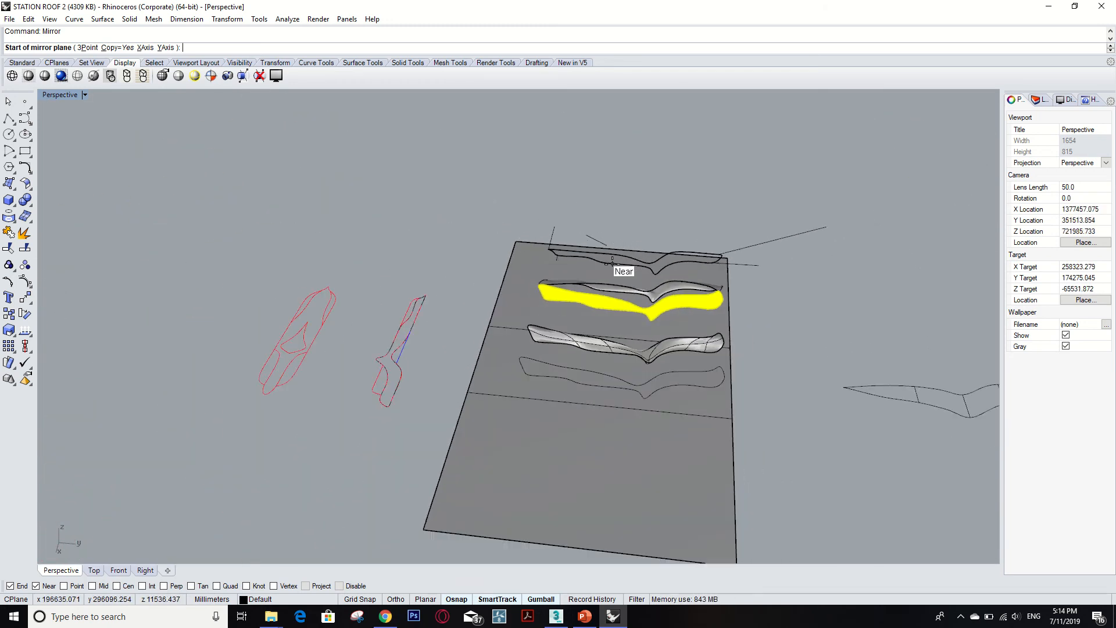
pyautogui.press('Escape')
pyautogui.scroll(6, 732, 308)
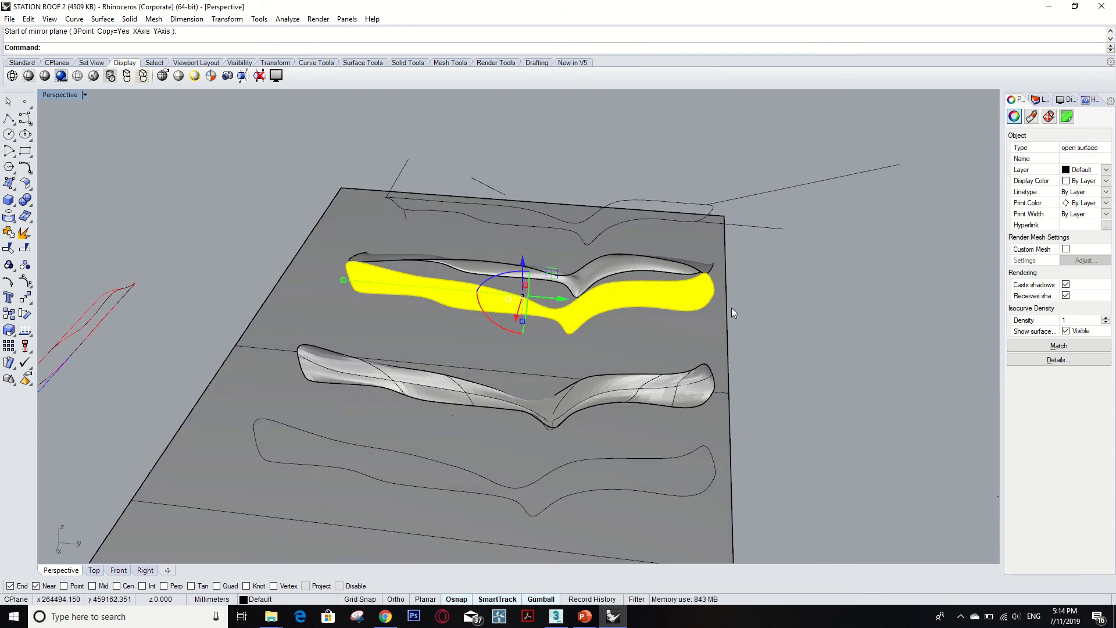
# Orbit and zoom around the model to examine the roof surfaces and the upright arched section surfaces.
pyautogui.click(845, 306)
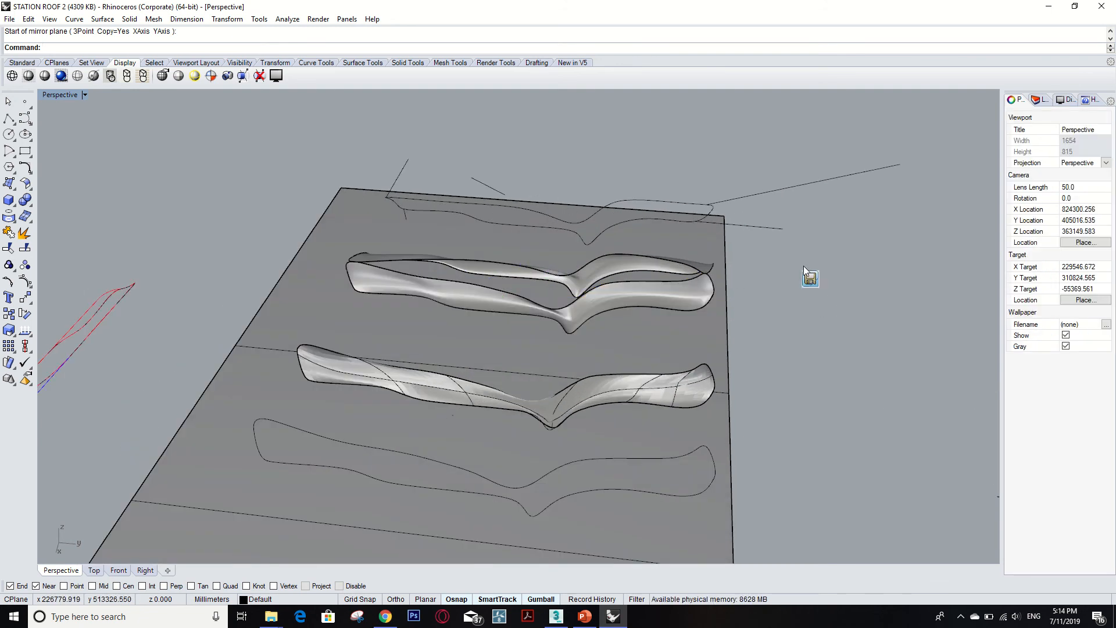
pyautogui.middleClick(805, 268)
pyautogui.moveTo(821, 232); pyautogui.dragTo(535, 268, button='right')
pyautogui.scroll(-6, 535, 271)
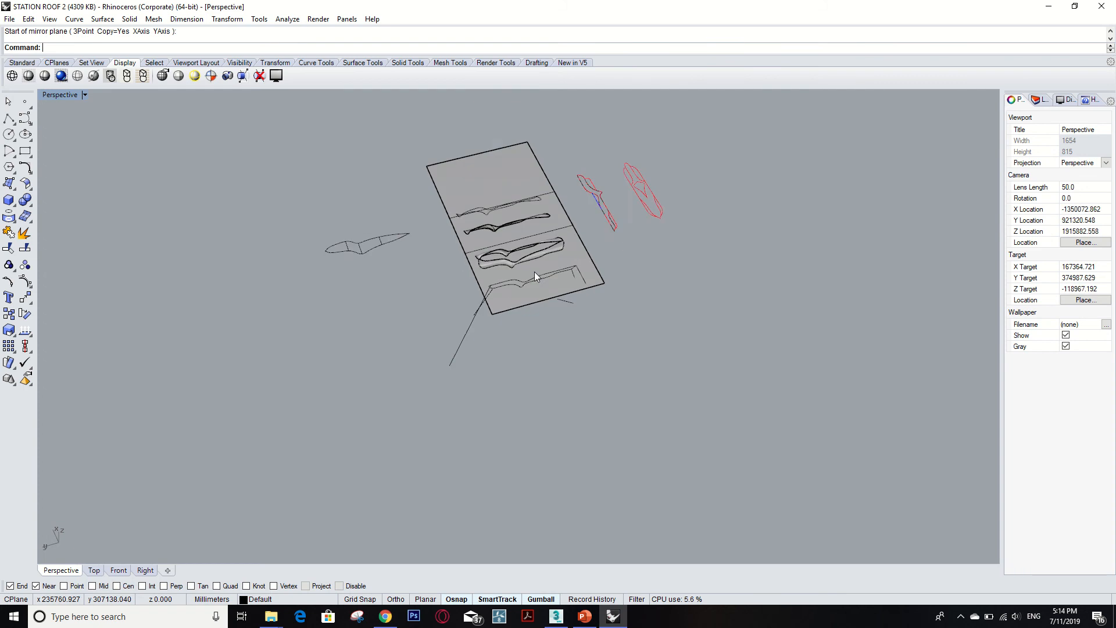
pyautogui.scroll(8, 513, 218)
pyautogui.scroll(-4, 513, 218)
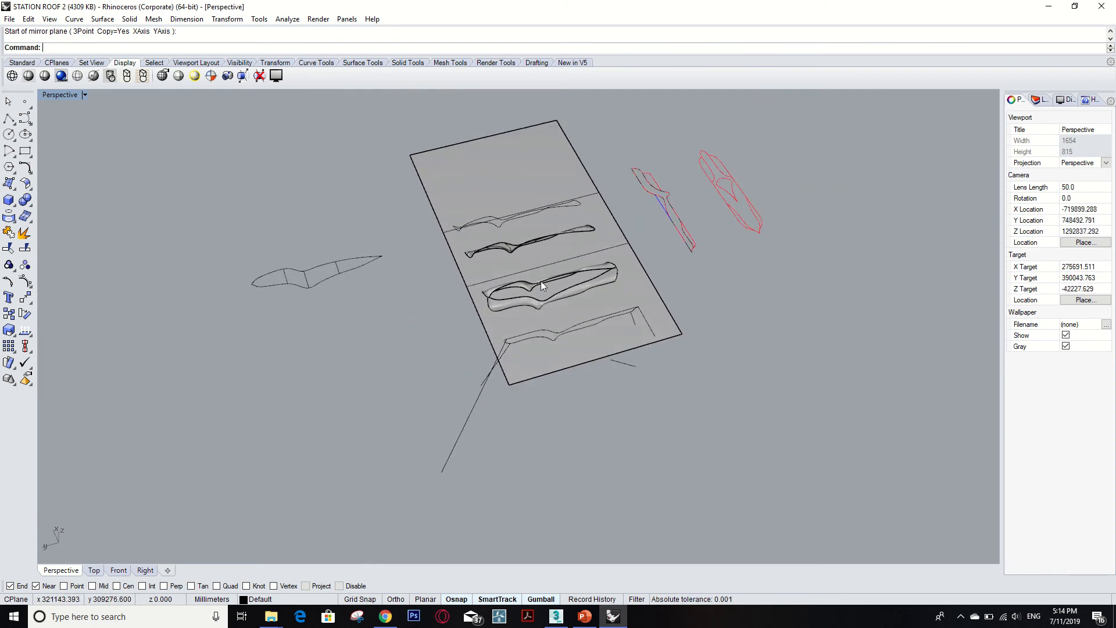
pyautogui.scroll(7, 514, 278)
pyautogui.moveTo(695, 334); pyautogui.dragTo(857, 330, button='right')
pyautogui.scroll(-10, 857, 330)
pyautogui.moveTo(785, 347); pyautogui.dragTo(661, 236, button='right')
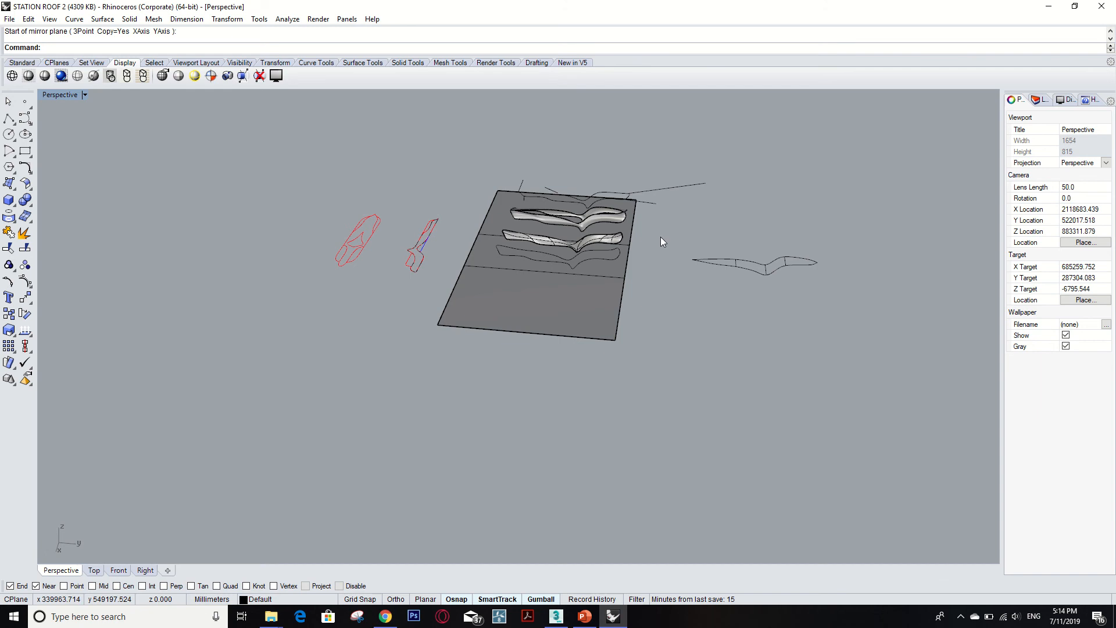
pyautogui.scroll(6, 585, 198)
pyautogui.scroll(5, 584, 197)
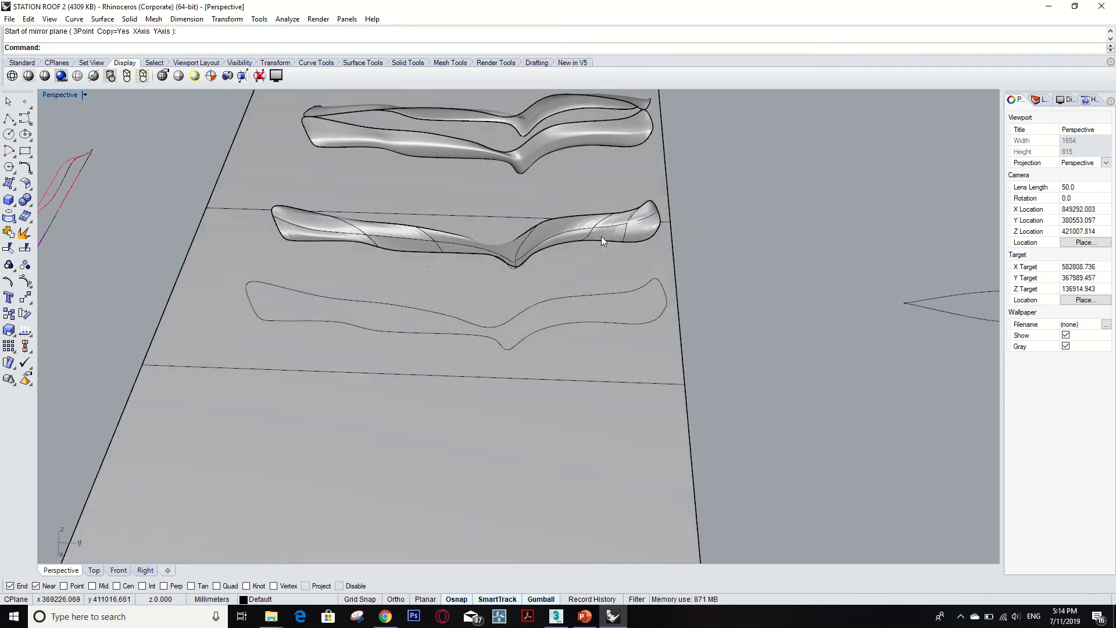
pyautogui.scroll(-8, 569, 224)
pyautogui.scroll(6, 526, 186)
pyautogui.scroll(2, 516, 165)
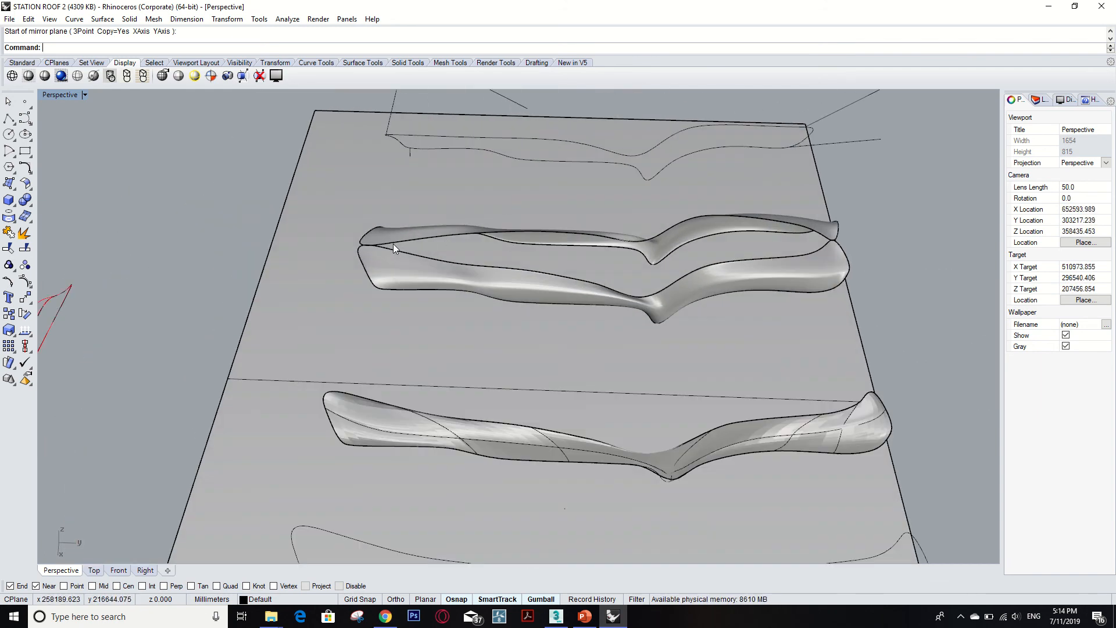
pyautogui.scroll(-5, 543, 251)
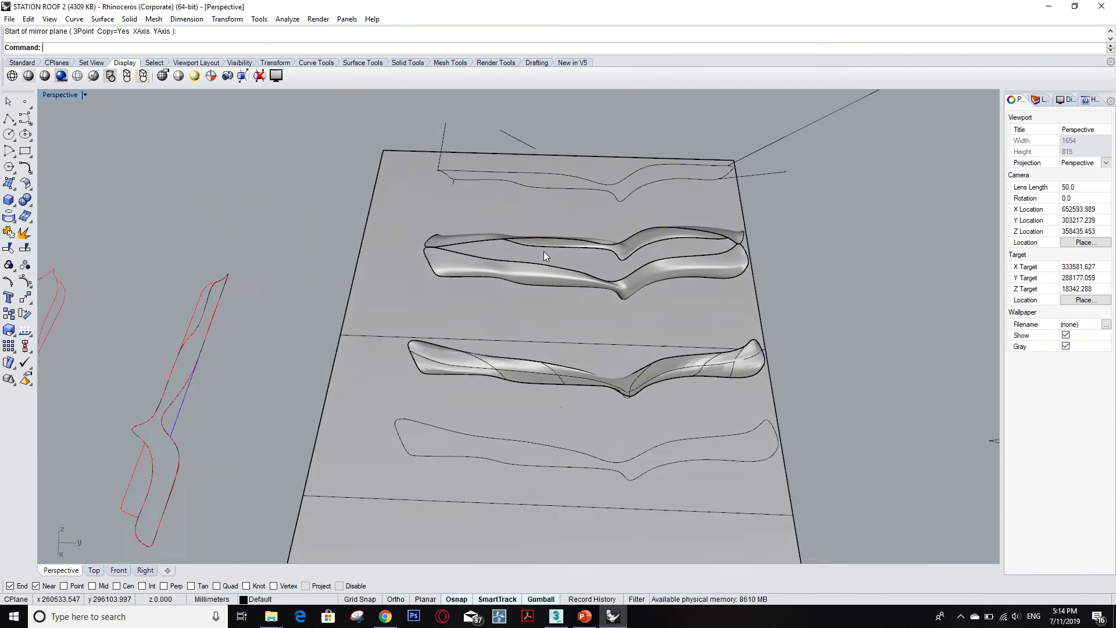
pyautogui.click(853, 361)
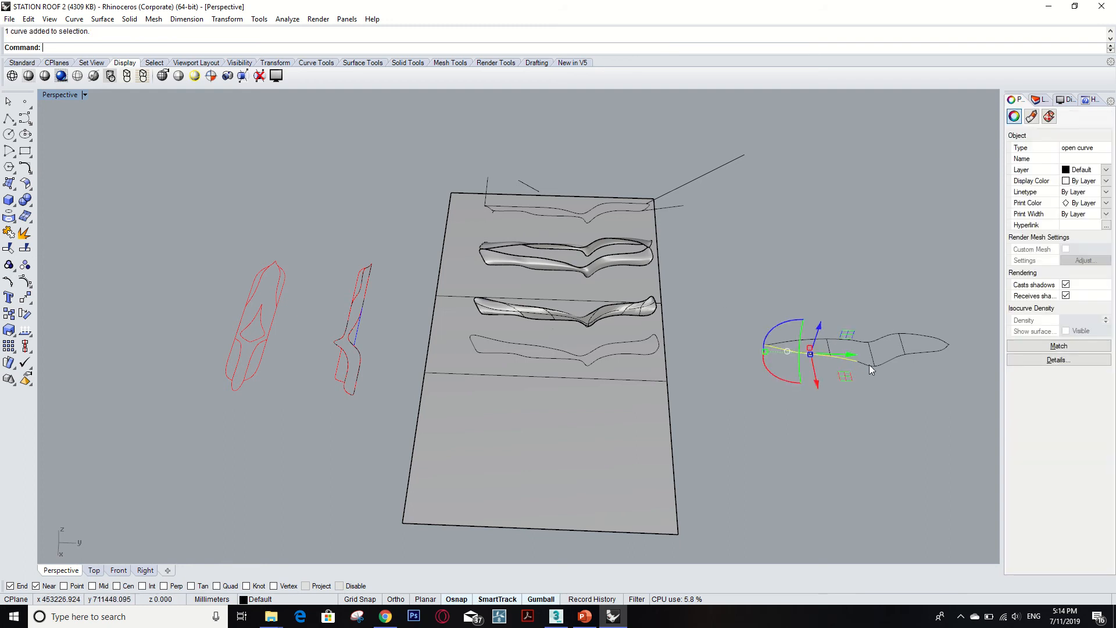
pyautogui.scroll(5, 566, 267)
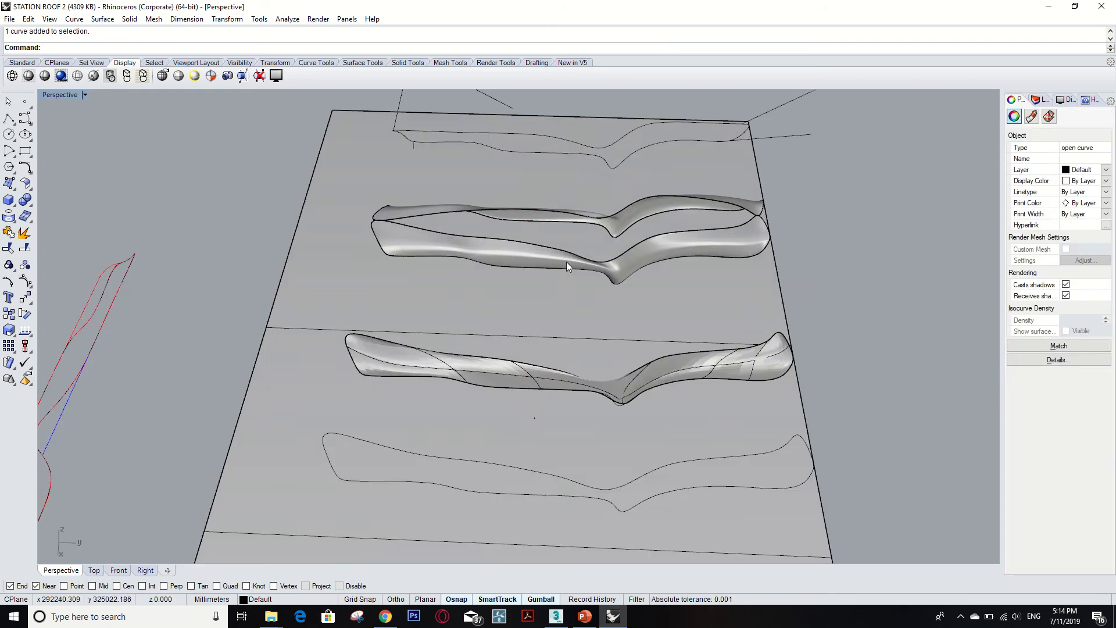
pyautogui.moveTo(598, 291); pyautogui.dragTo(438, 287, button='right')
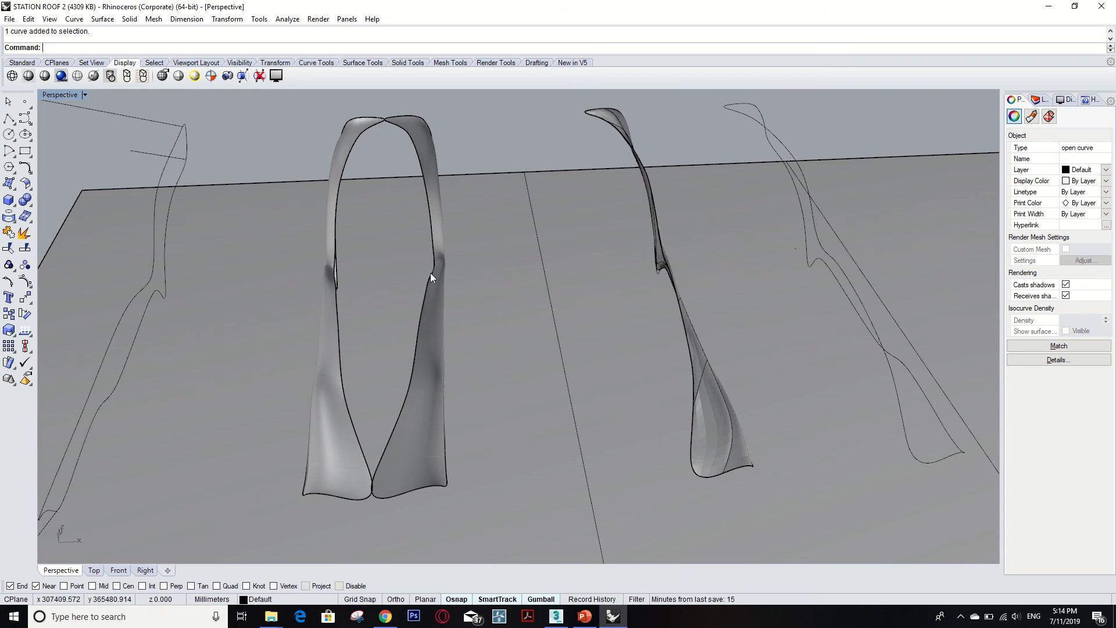
pyautogui.click(431, 274)
pyautogui.click(456, 338)
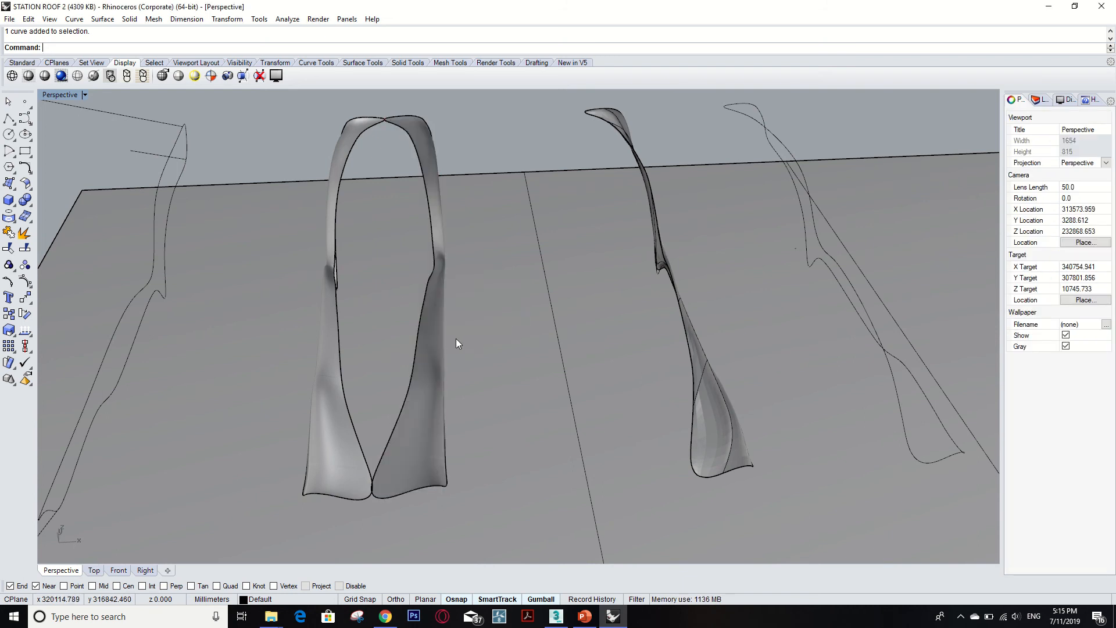
pyautogui.scroll(-3, 456, 340)
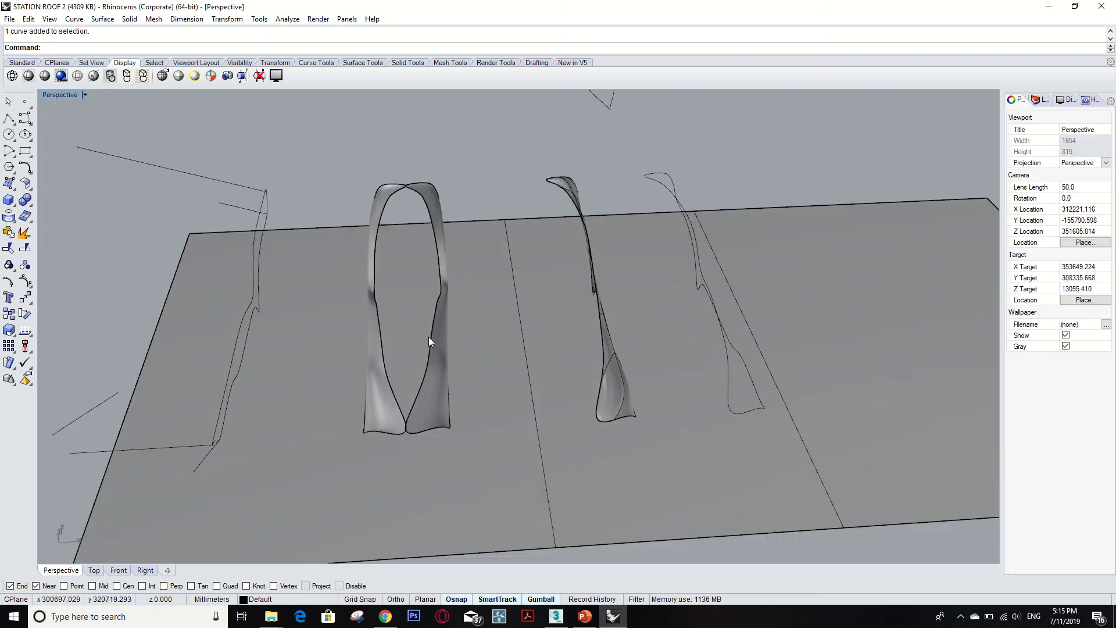
pyautogui.scroll(4, 428, 340)
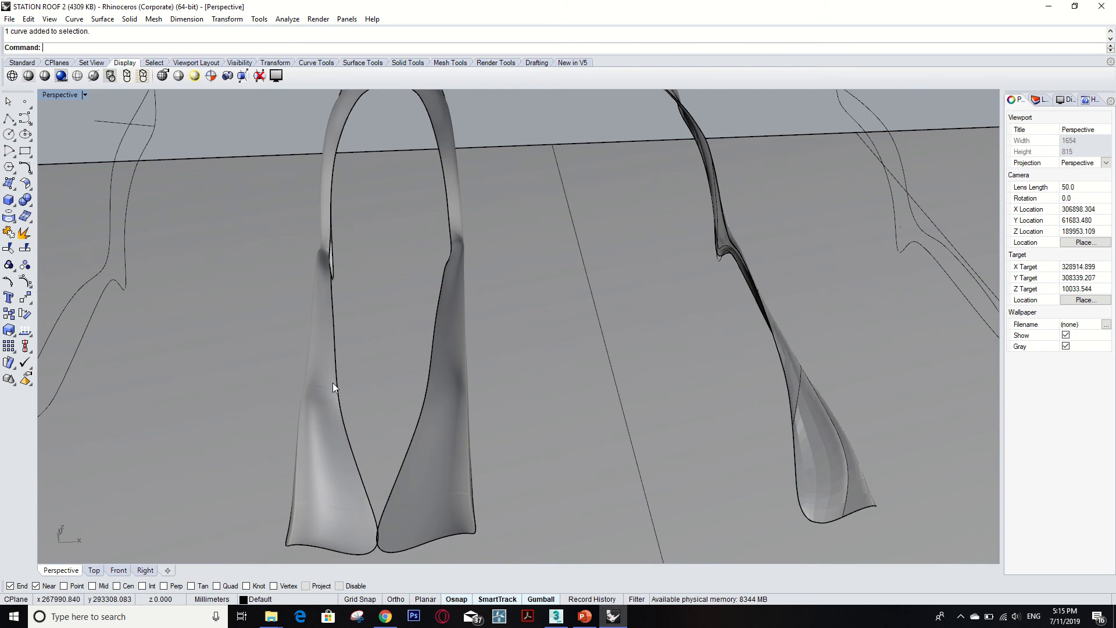
# Trace an interpolated curve up the edge of the upright arched surface, then delete that curve.
pyautogui.press('Return')
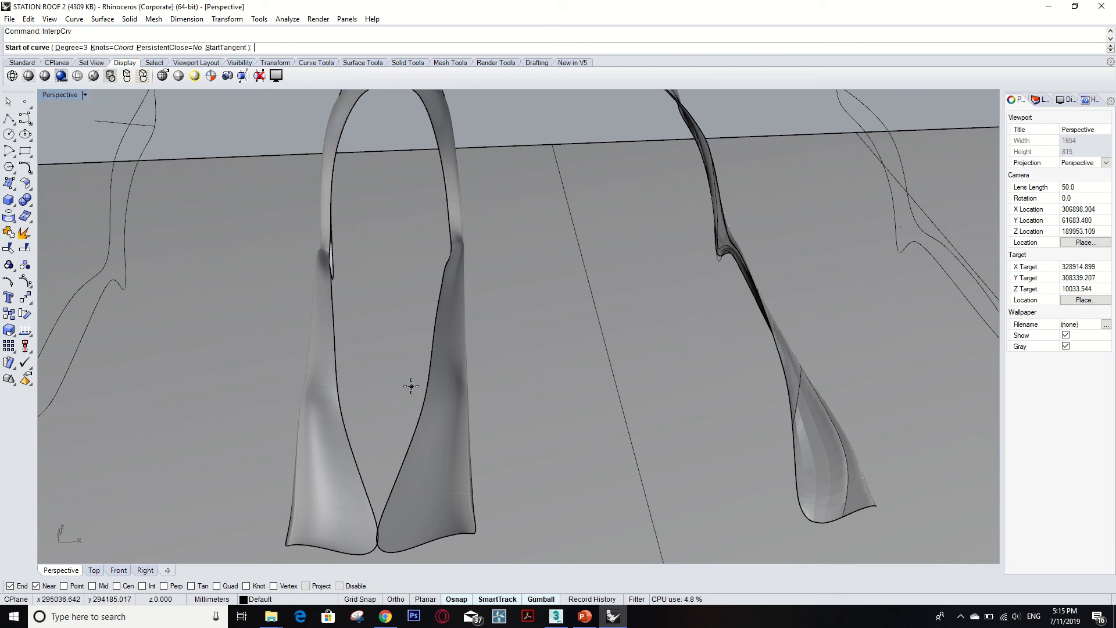
pyautogui.click(378, 528)
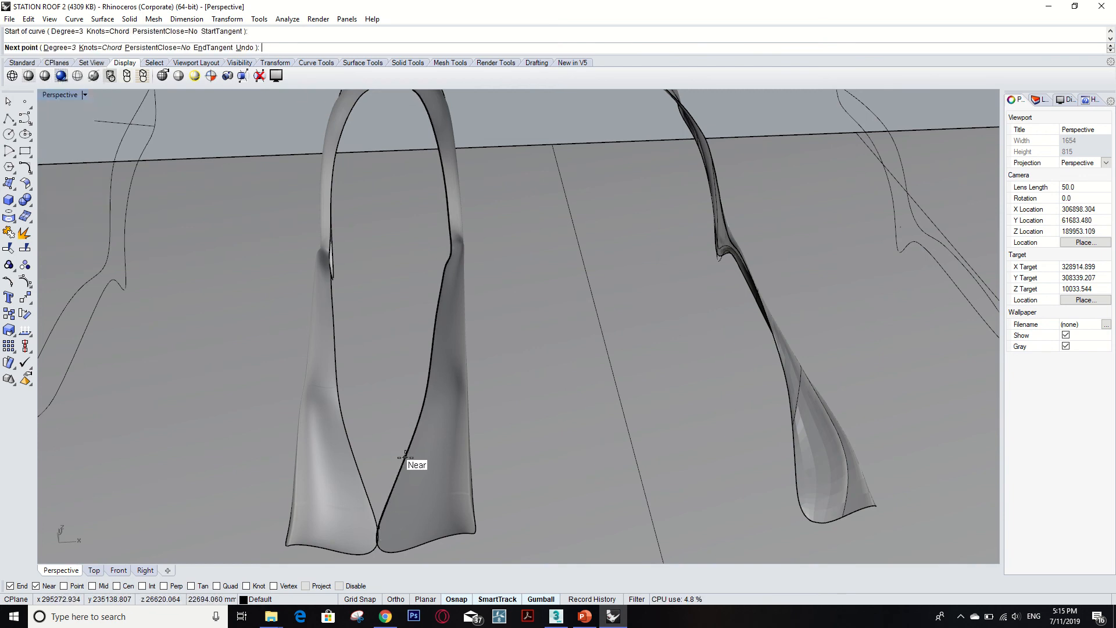
pyautogui.click(404, 457)
pyautogui.click(424, 404)
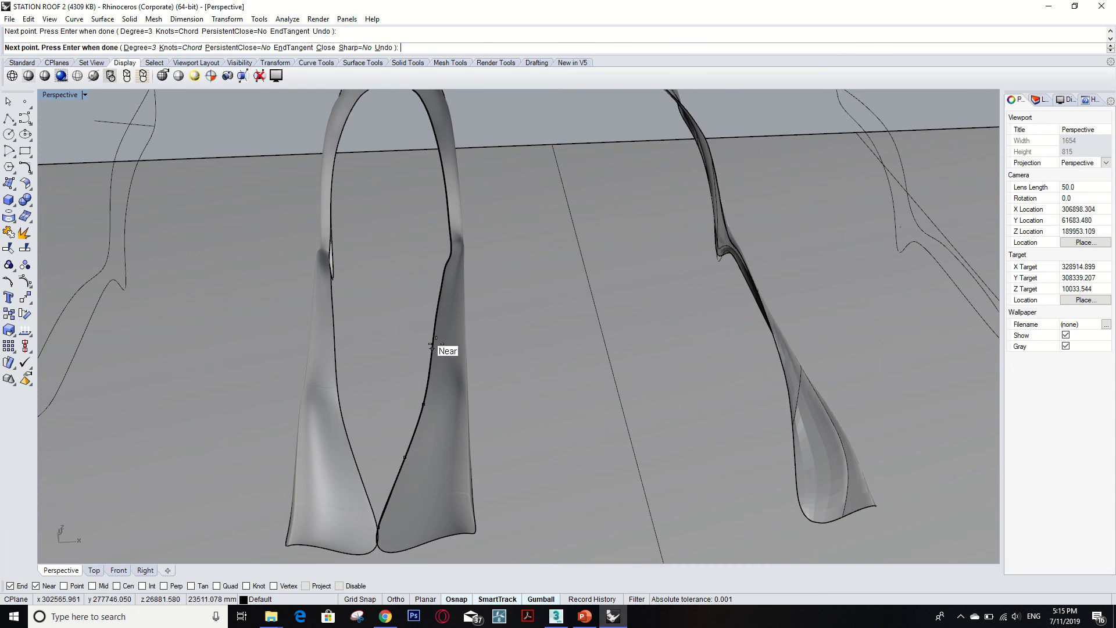
pyautogui.click(434, 332)
pyautogui.click(445, 269)
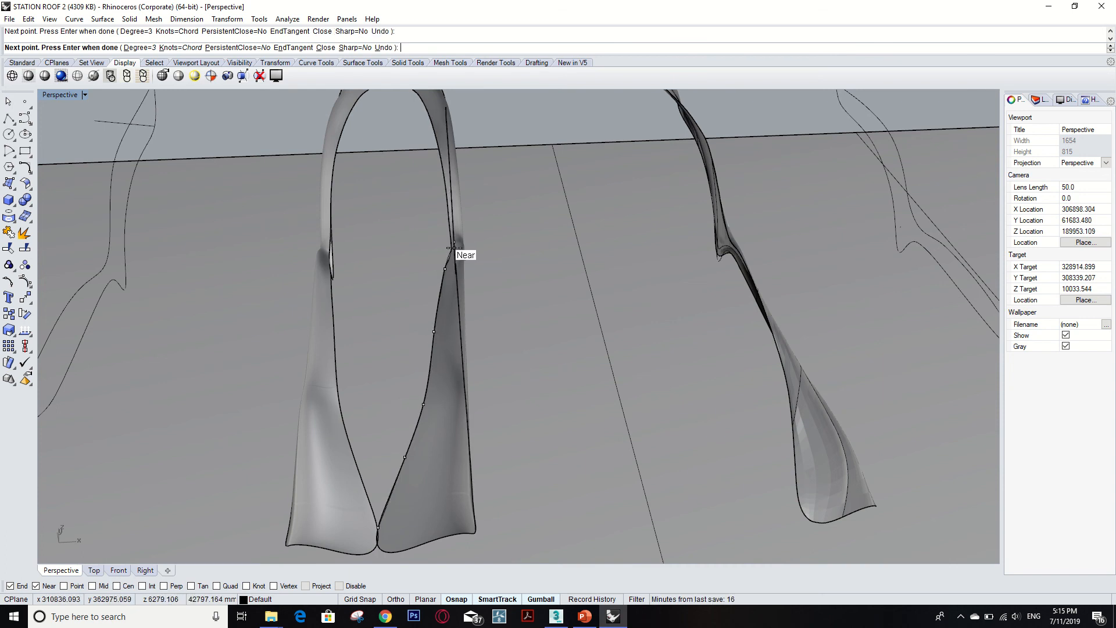
pyautogui.click(451, 250)
pyautogui.click(443, 178)
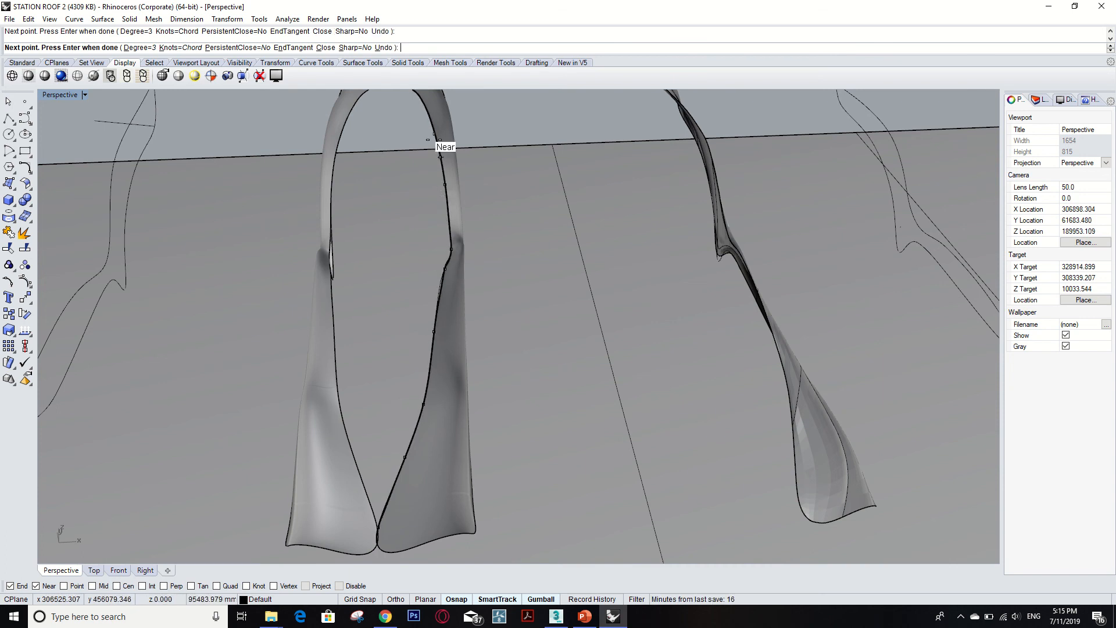
pyautogui.click(427, 98)
pyautogui.scroll(-3, 416, 206)
pyautogui.scroll(-2, 415, 206)
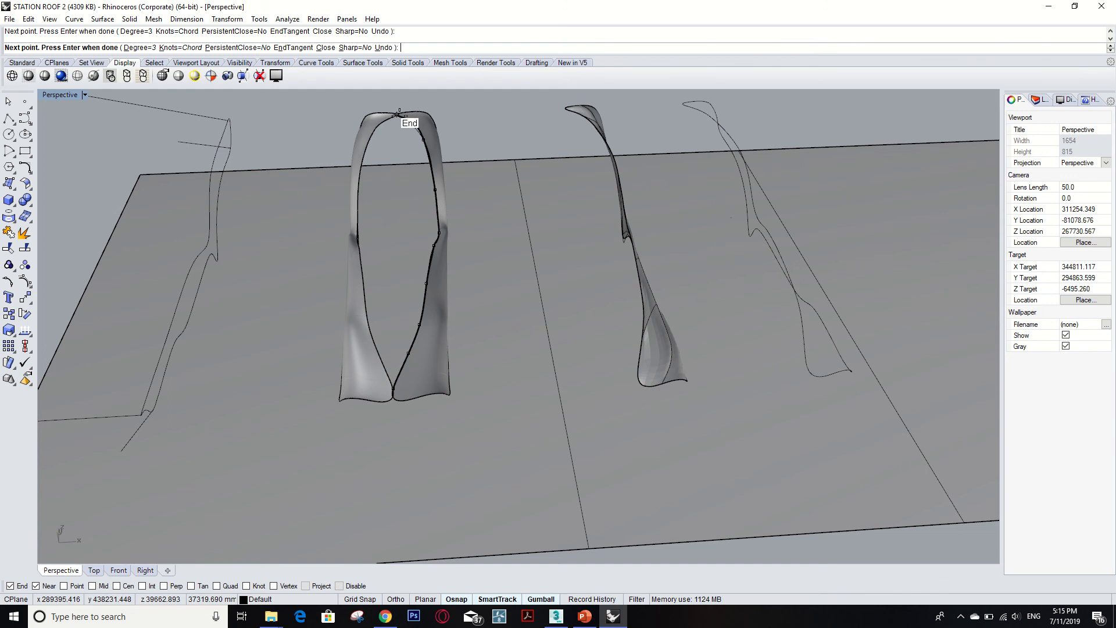
pyautogui.click(371, 135)
pyautogui.click(357, 188)
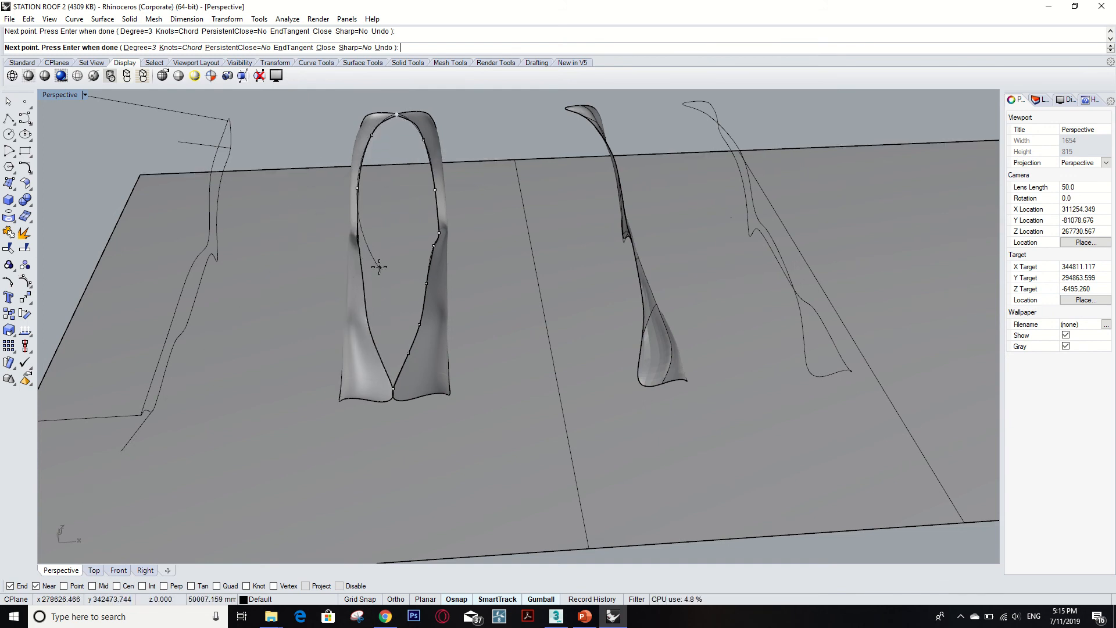
pyautogui.press('Return')
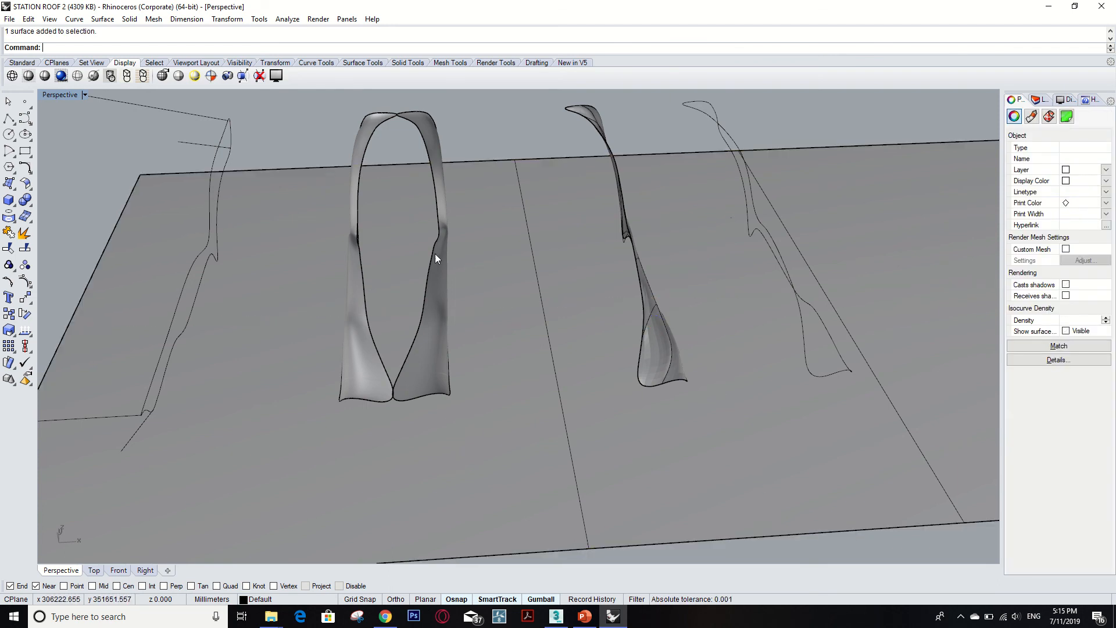
pyautogui.click(435, 254)
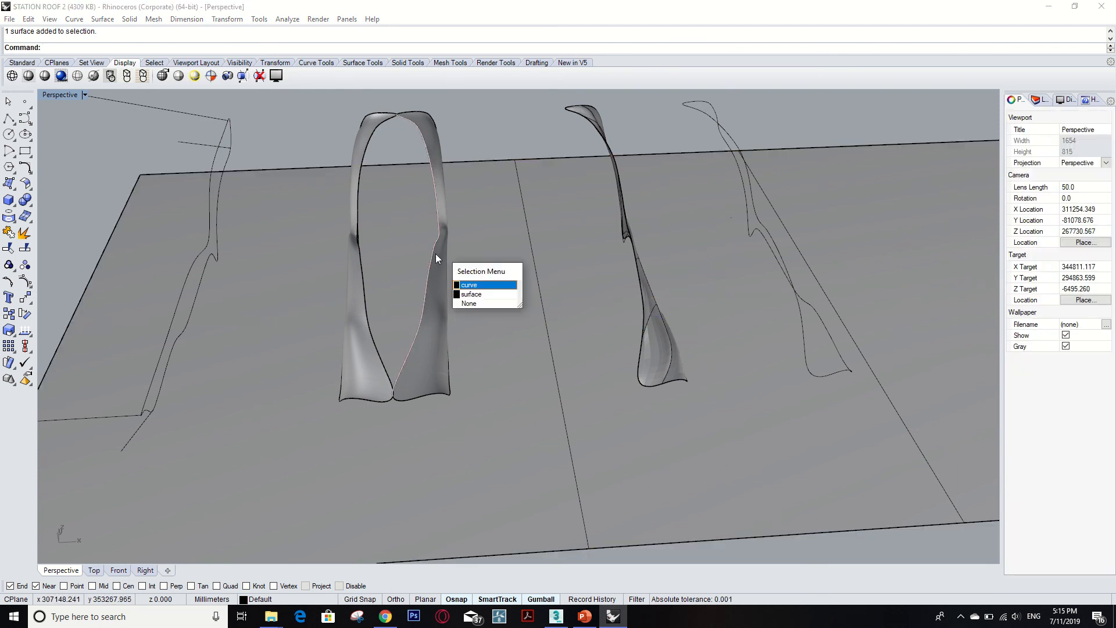
pyautogui.click(474, 285)
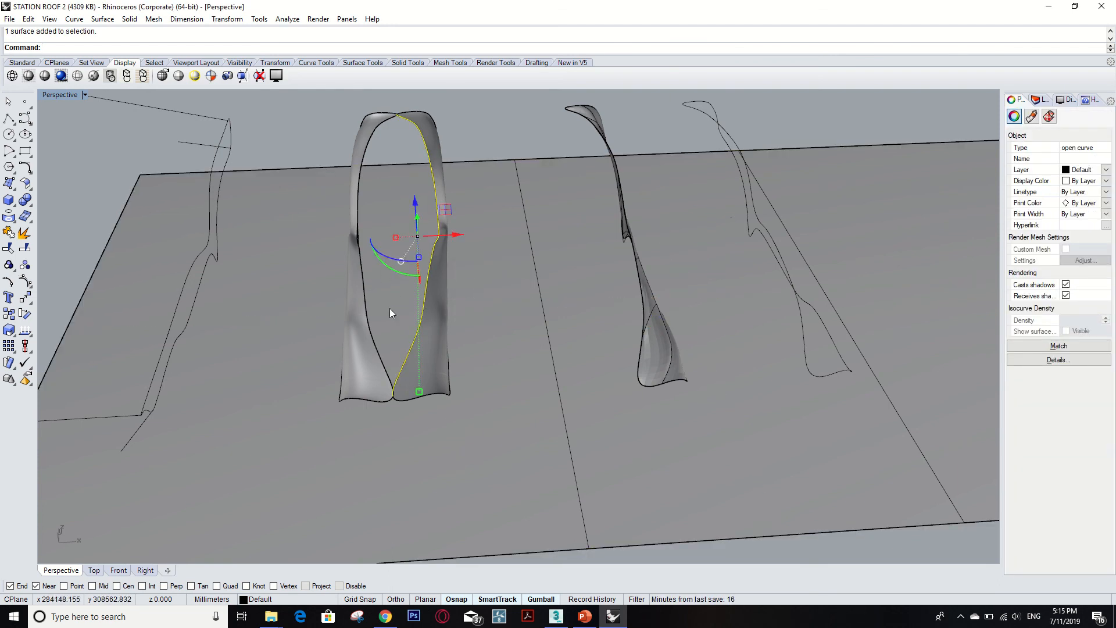
pyautogui.press('Delete')
pyautogui.click(428, 317)
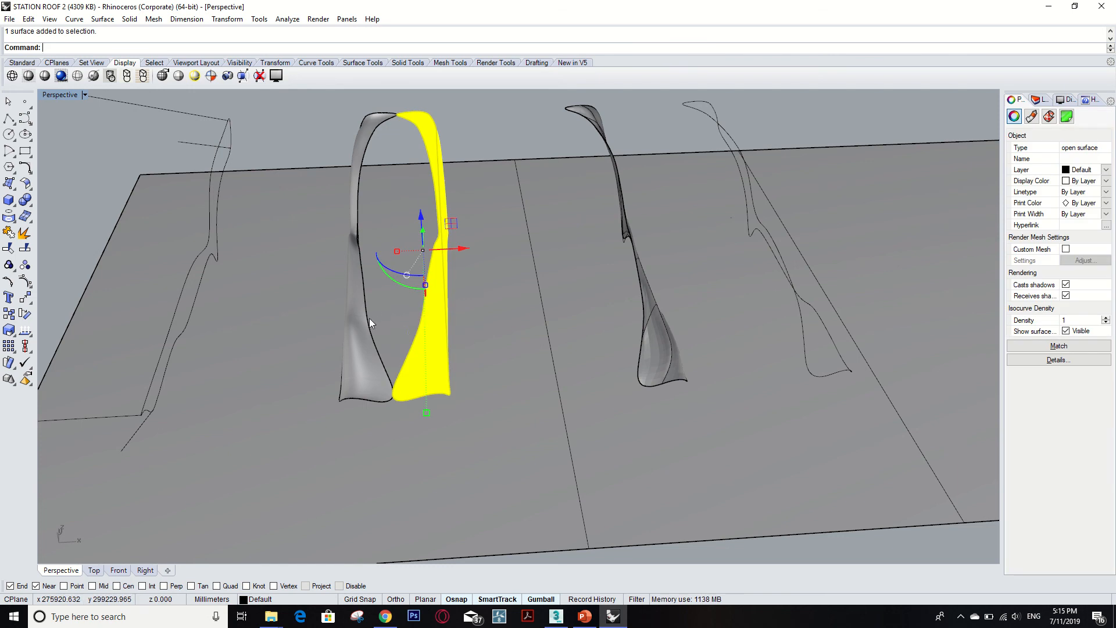
pyautogui.keyDown('shift'); pyautogui.click(365, 333); pyautogui.keyUp('shift')
pyautogui.keyDown('shift'); pyautogui.click(358, 344); pyautogui.keyUp('shift')
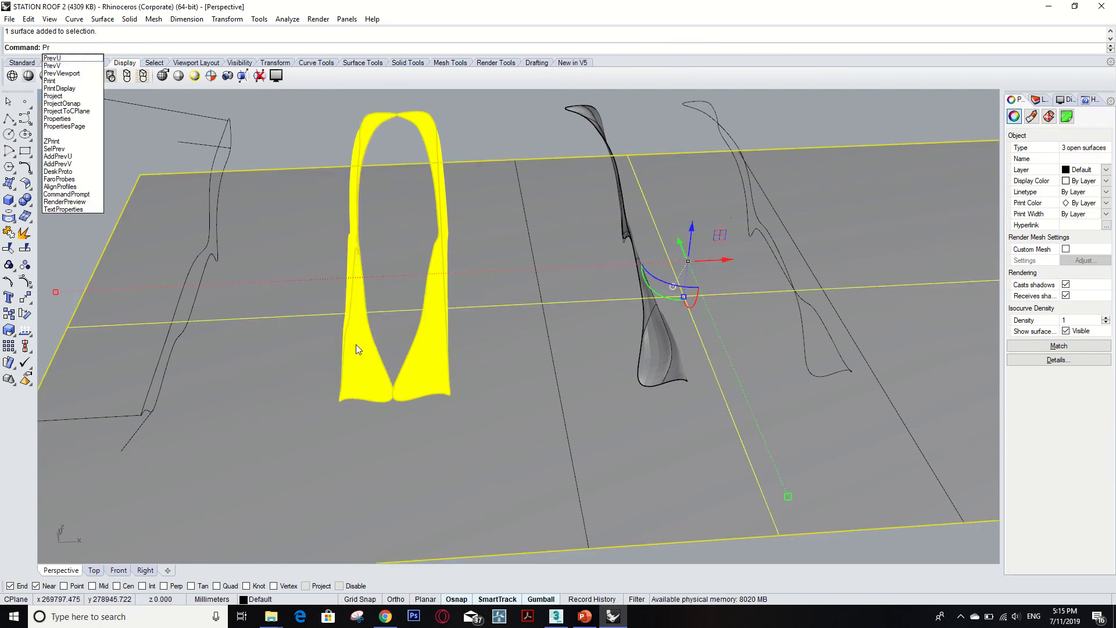
pyautogui.write('Project')
pyautogui.press('Return')
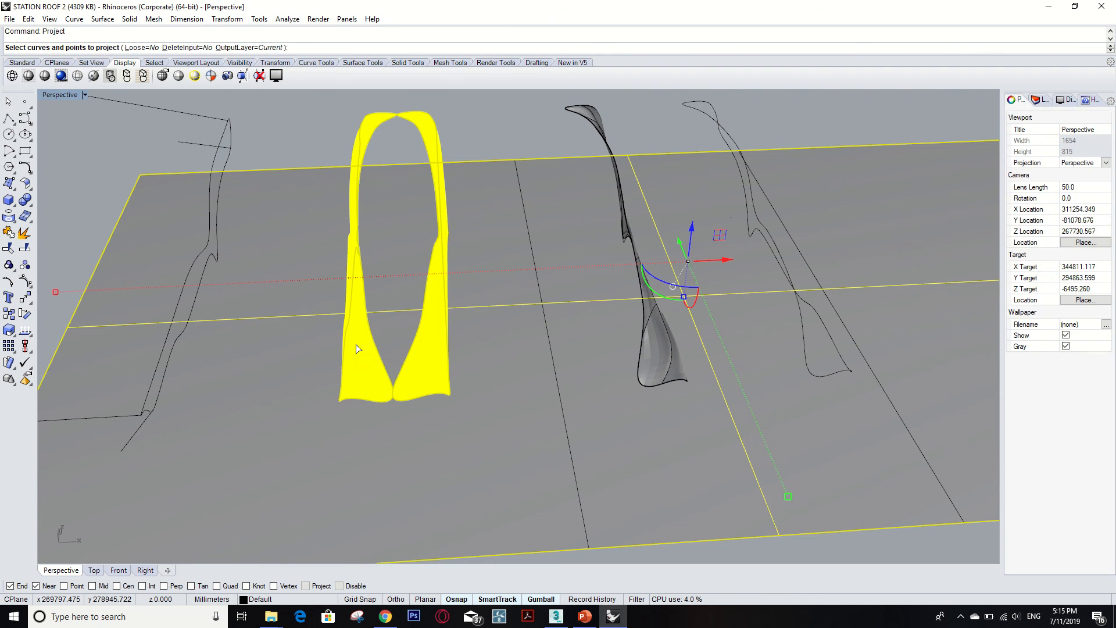
pyautogui.press('Escape')
pyautogui.press('Escape')
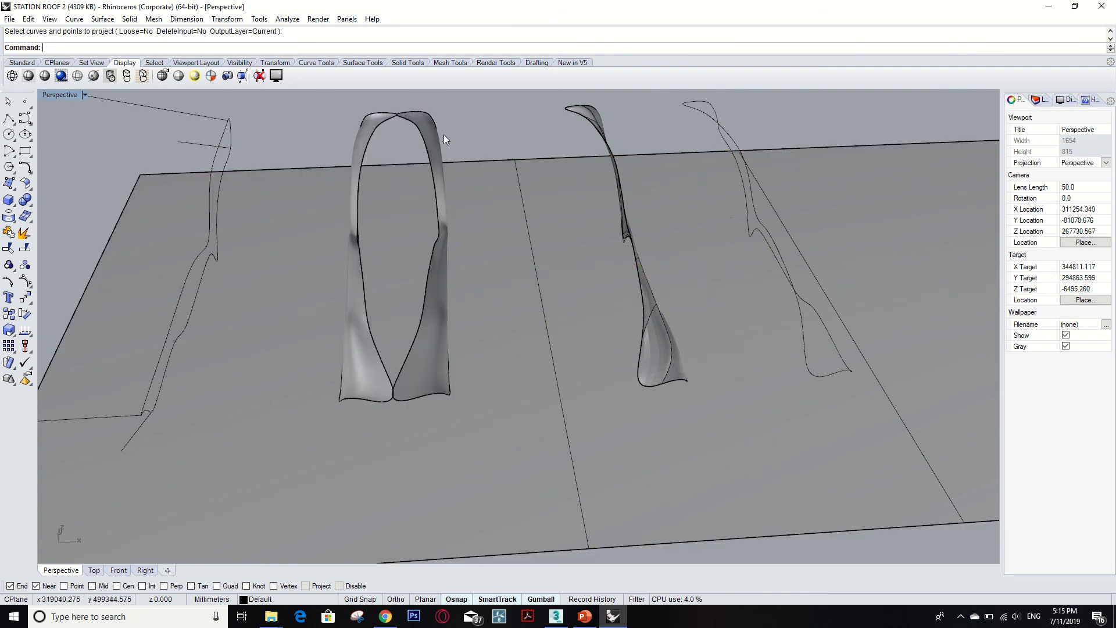
pyautogui.click(432, 136)
pyautogui.keyDown('shift'); pyautogui.click(373, 125); pyautogui.keyUp('shift')
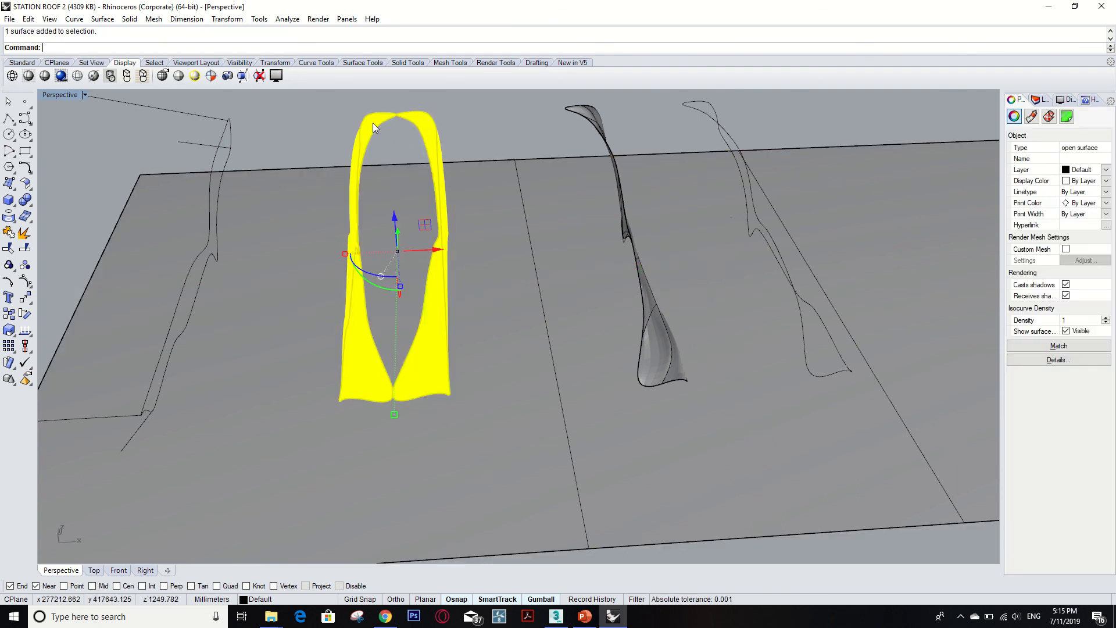
pyautogui.write('P')
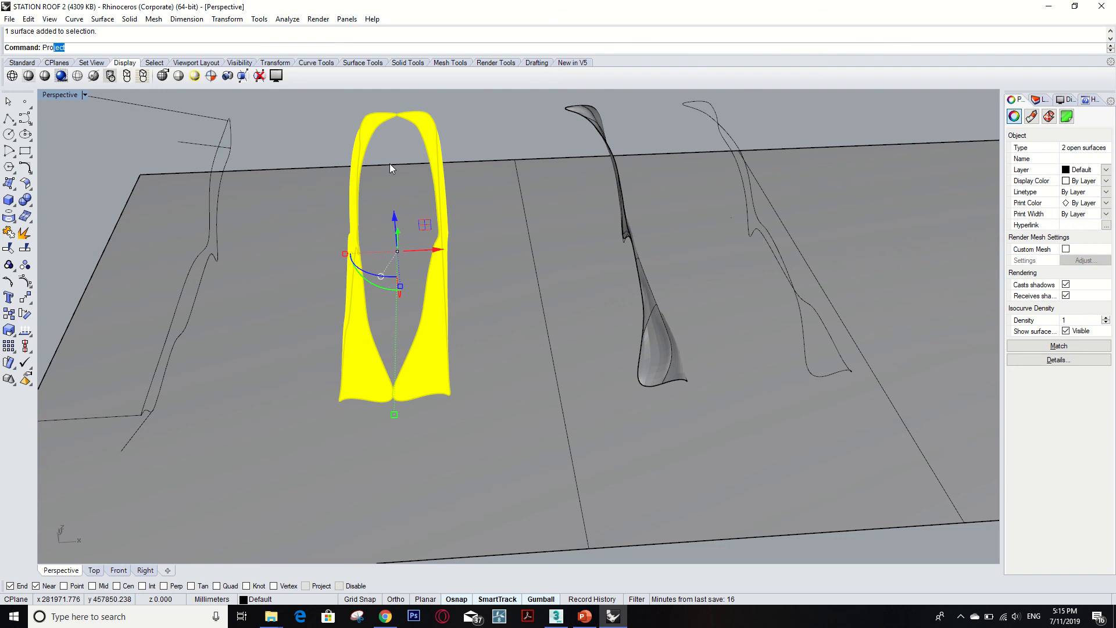
pyautogui.write('ro')
pyautogui.press('Return')
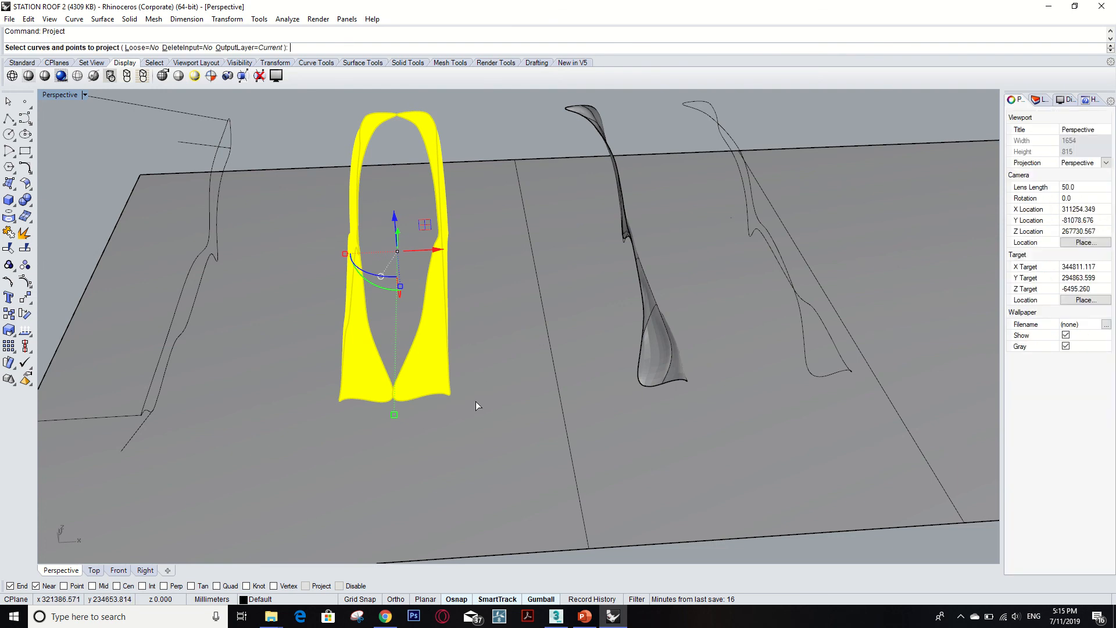
pyautogui.press('Escape')
pyautogui.scroll(3, 469, 418)
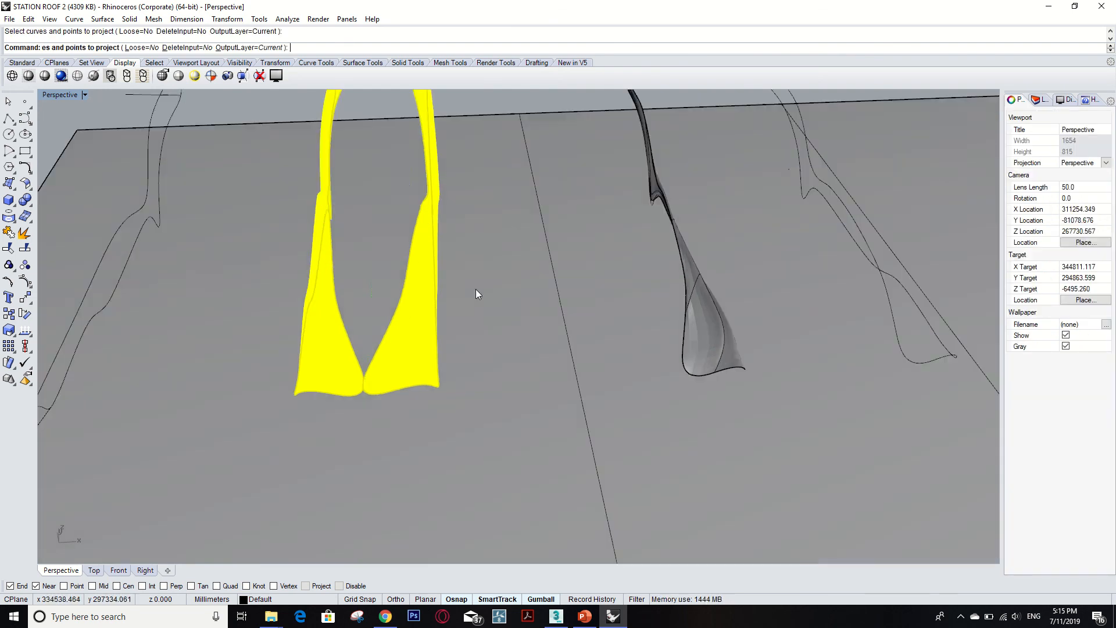
pyautogui.press('Escape')
# Zoom to the segmented side profile curve beside the base plane and inspect its segments.
pyautogui.scroll(-5, 439, 350)
pyautogui.scroll(-5, 442, 352)
pyautogui.scroll(3, 623, 260)
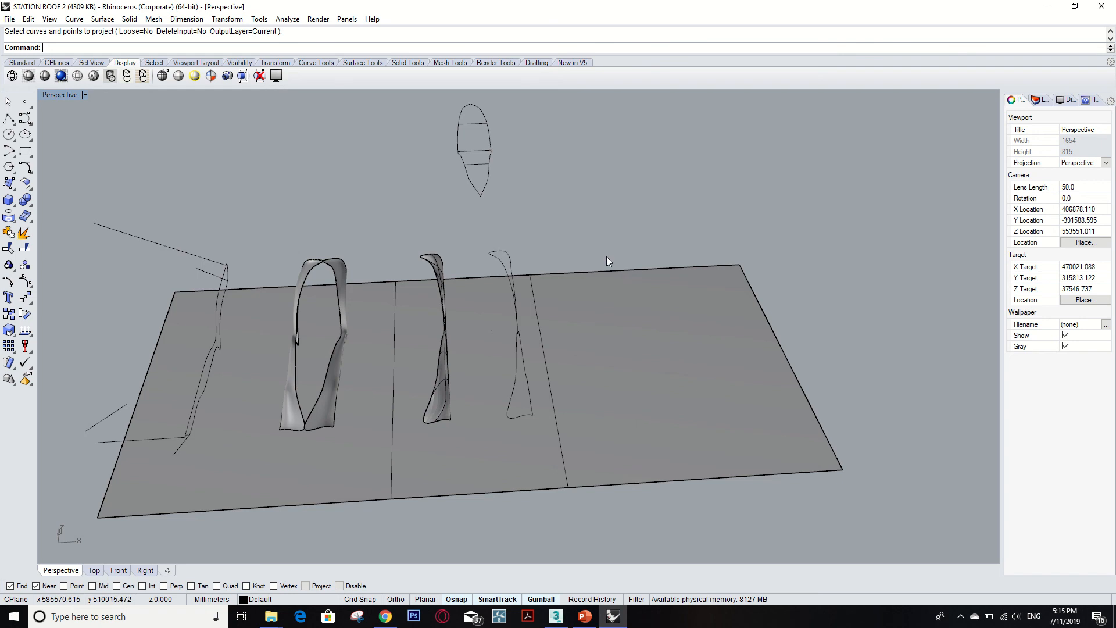
pyautogui.moveTo(588, 246); pyautogui.dragTo(622, 361, button='right')
pyautogui.scroll(8, 617, 357)
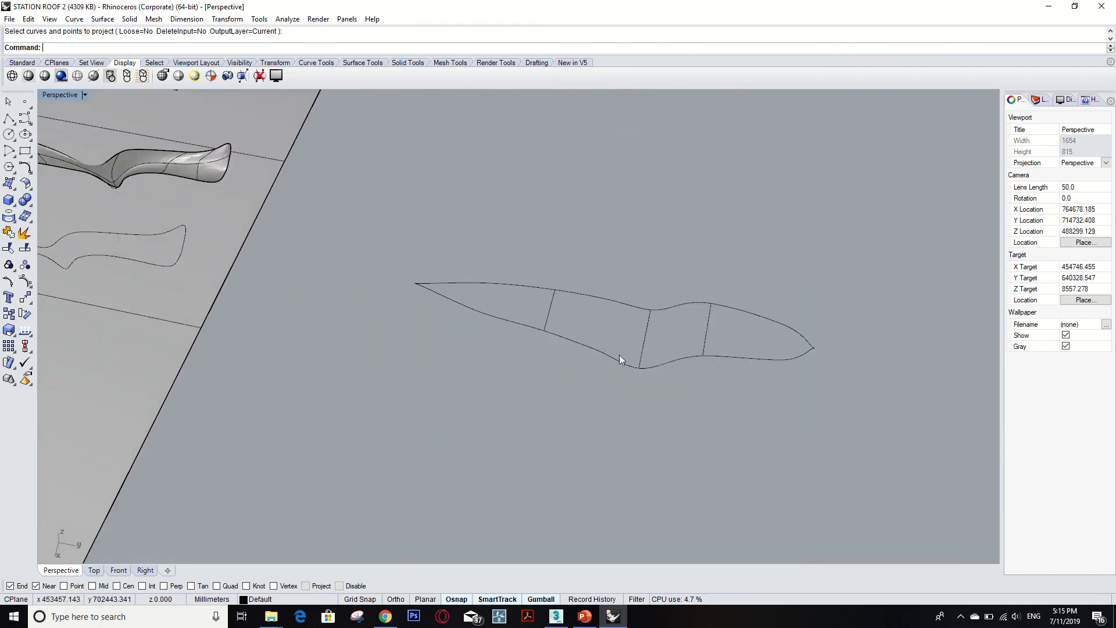
pyautogui.click(601, 348)
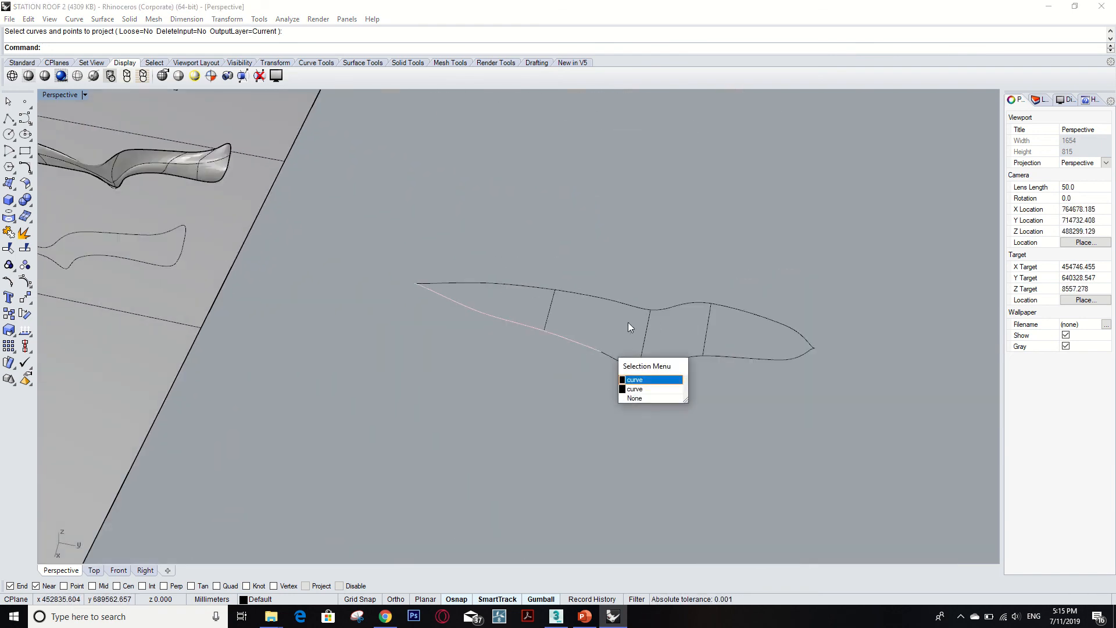
pyautogui.click(705, 278)
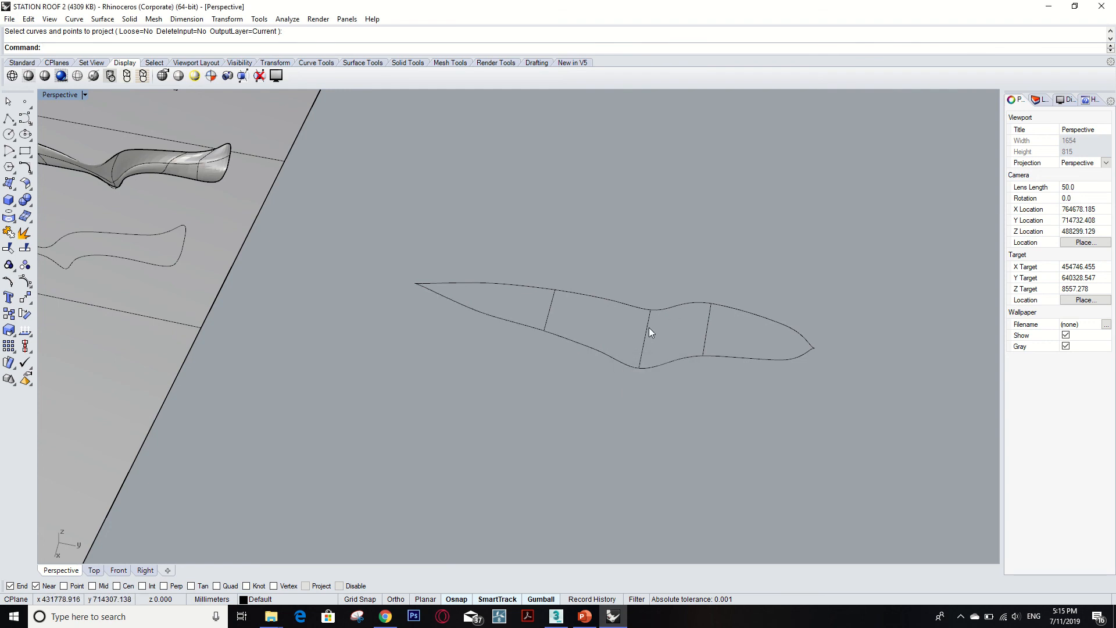
# Build a network surface from the four outline curves of the segmented side profile.
pyautogui.click(706, 331)
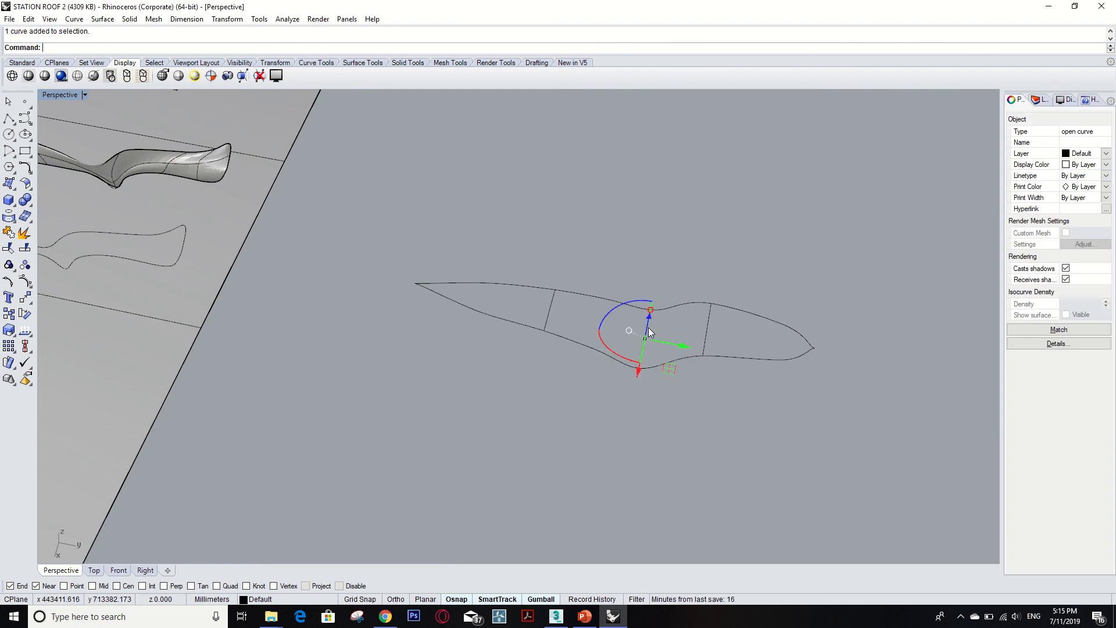
pyautogui.click(549, 316)
pyautogui.scroll(2, 678, 324)
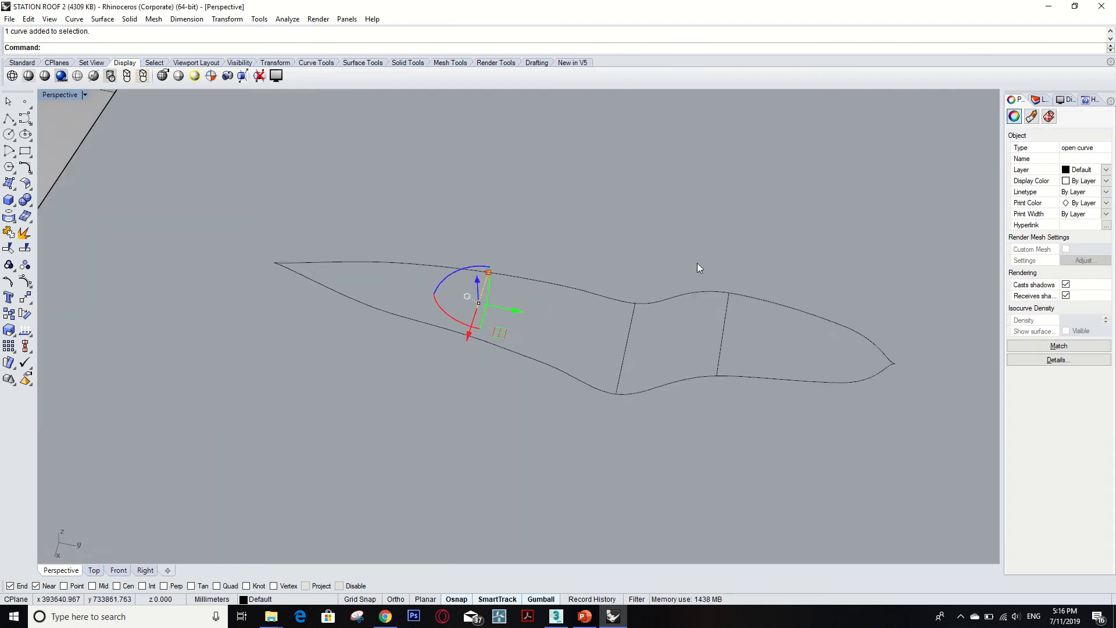
pyautogui.moveTo(698, 266); pyautogui.dragTo(720, 282, button='right')
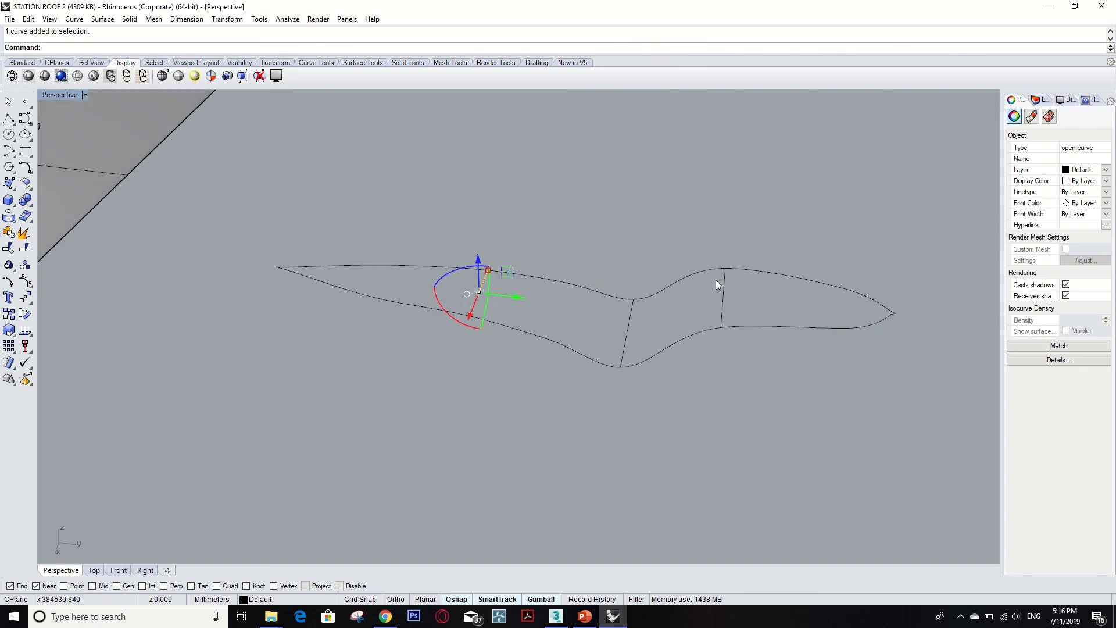
pyautogui.click(680, 343)
pyautogui.keyDown('shift'); pyautogui.click(506, 325); pyautogui.keyUp('shift')
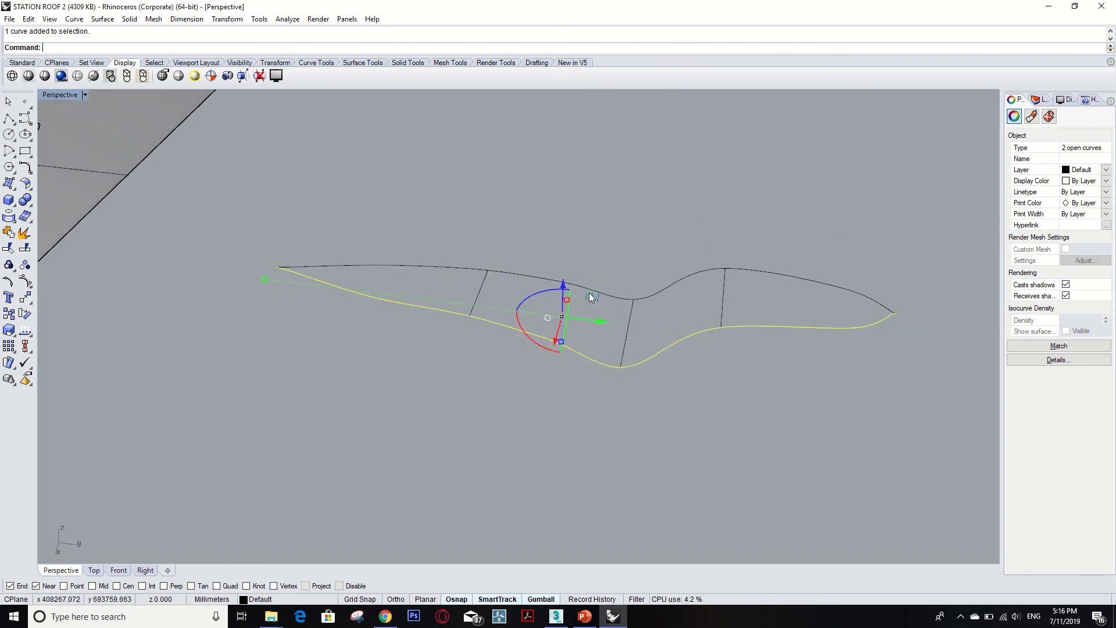
pyautogui.click(601, 255)
pyautogui.write('NetworkSrf')
pyautogui.press('Return')
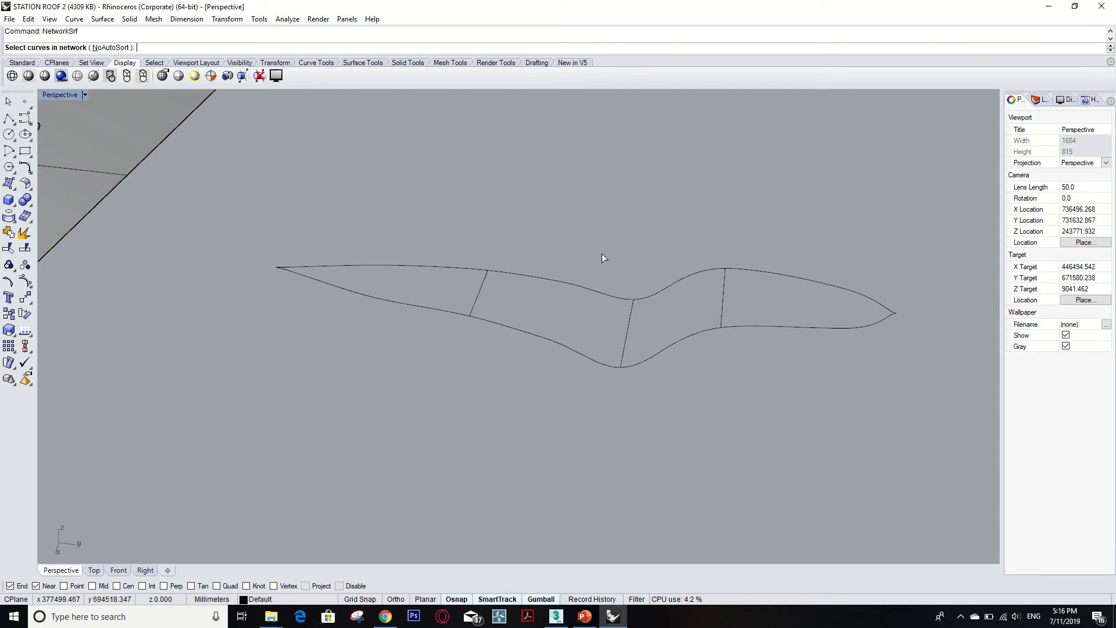
pyautogui.click(701, 333)
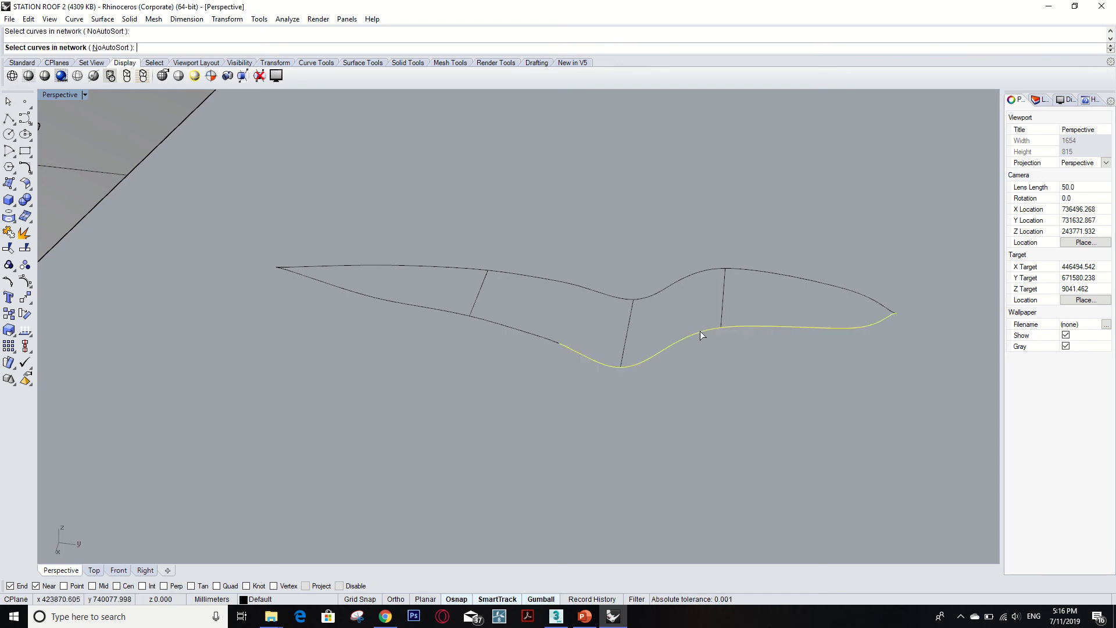
pyautogui.click(711, 273)
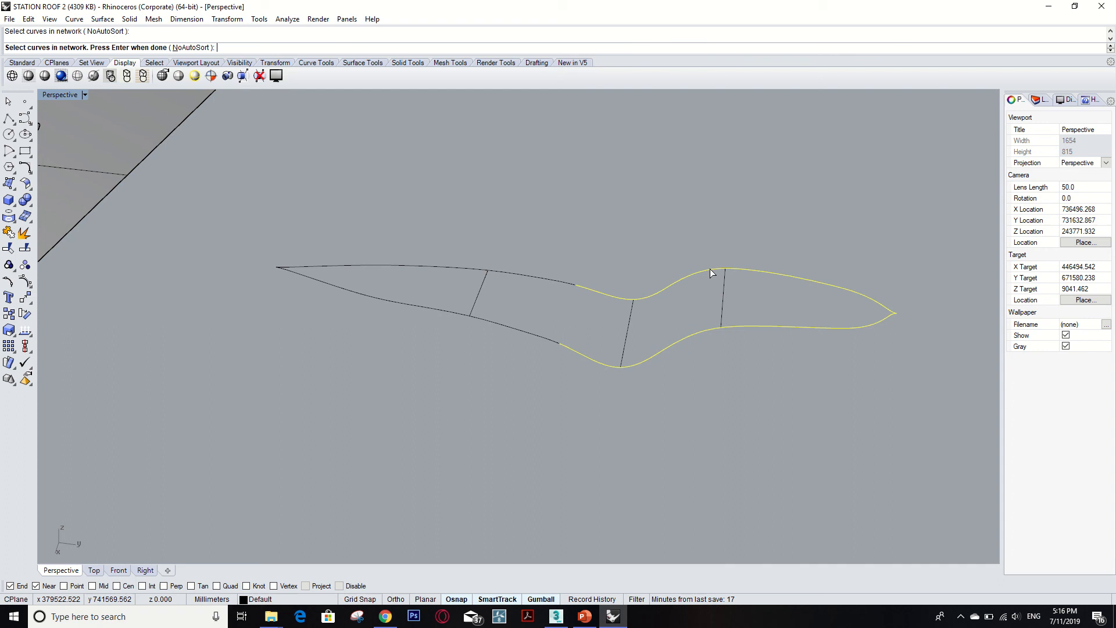
pyautogui.click(550, 281)
pyautogui.click(516, 331)
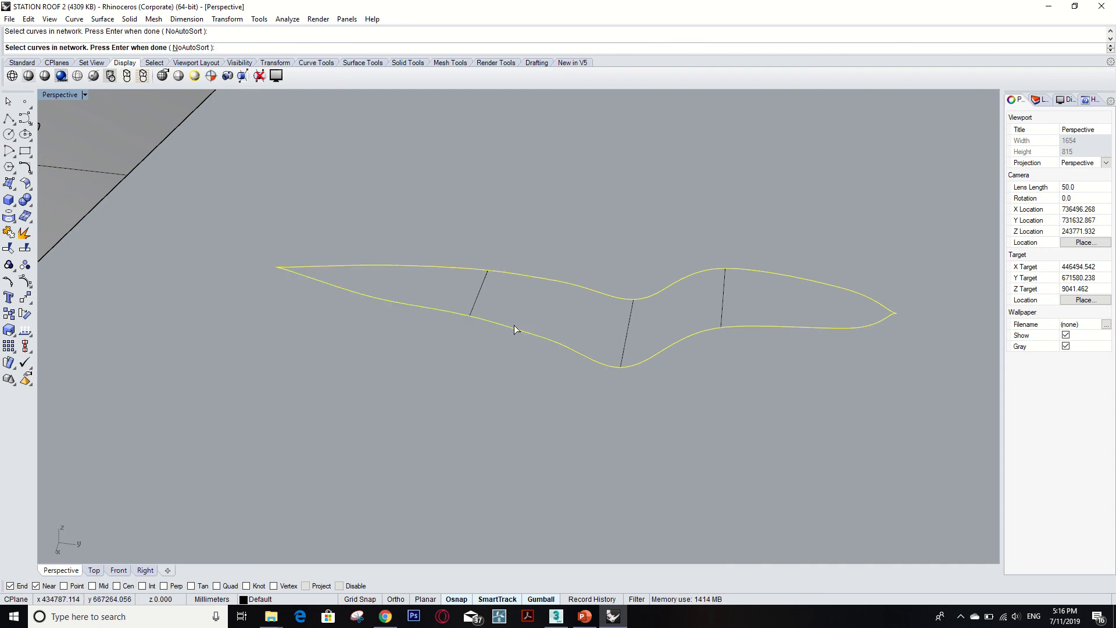
pyautogui.press('Return')
pyautogui.click(878, 347)
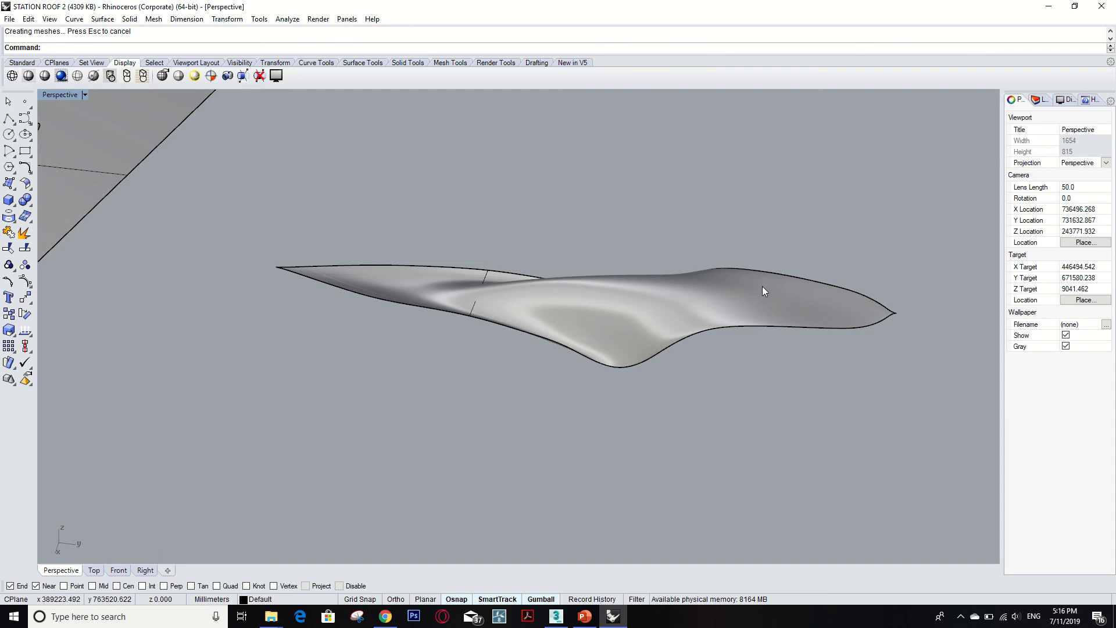
# Zoom out and orbit to view the new surface alongside the roof model on the base plane.
pyautogui.moveTo(703, 241); pyautogui.dragTo(608, 166, button='right')
pyautogui.scroll(-15, 723, 256)
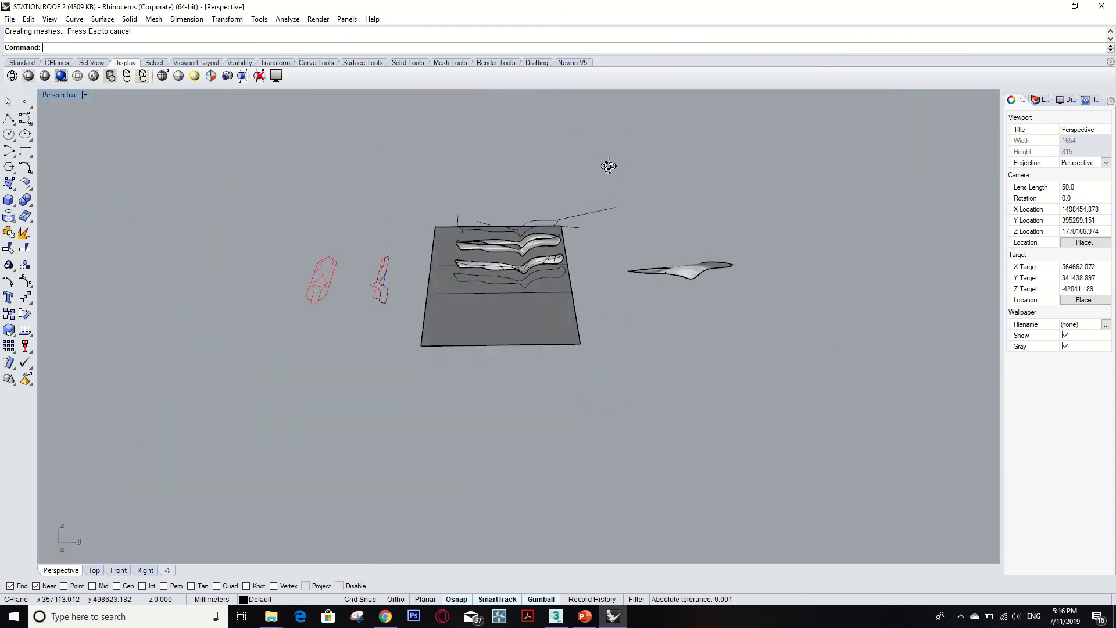
pyautogui.scroll(8, 547, 233)
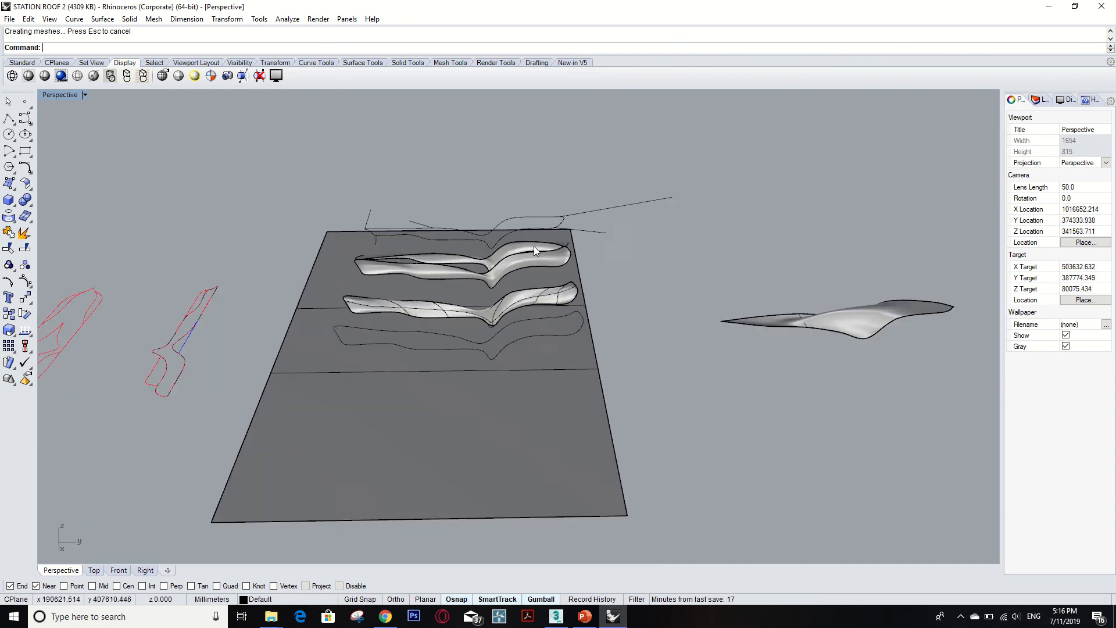
pyautogui.scroll(-6, 534, 247)
pyautogui.moveTo(614, 265); pyautogui.dragTo(597, 279, button='right')
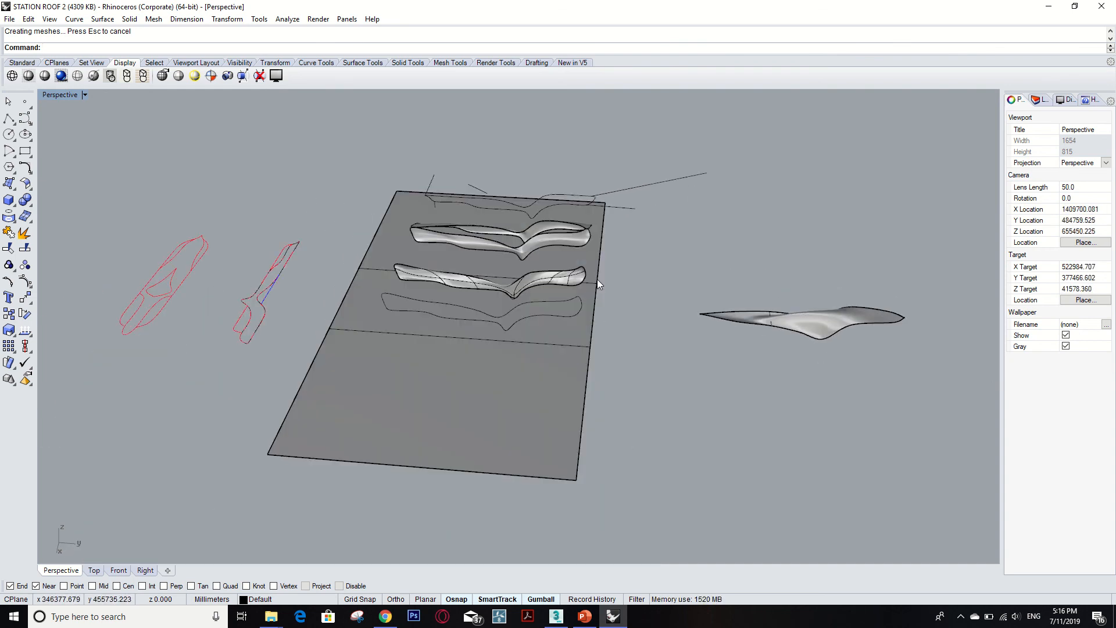